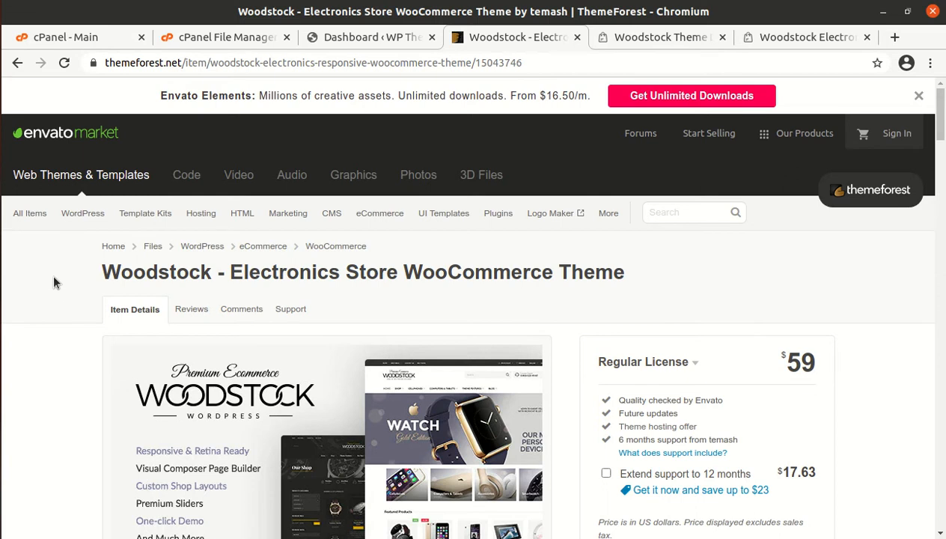
# Review the Woodstock theme's title, license options, description and version details on its ThemeForest item page.
pyautogui.moveTo(101, 273); pyautogui.dragTo(239, 279)
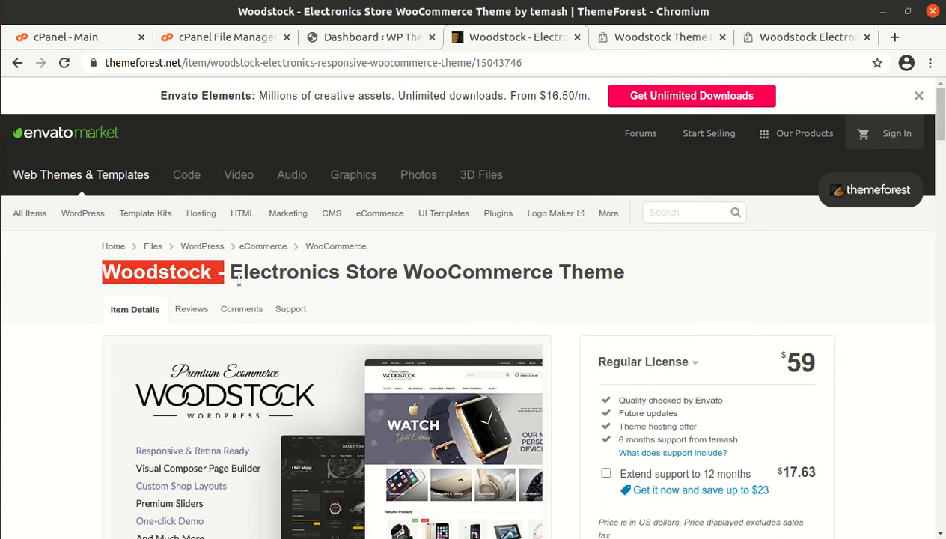
pyautogui.scroll(-3, 650, 291)
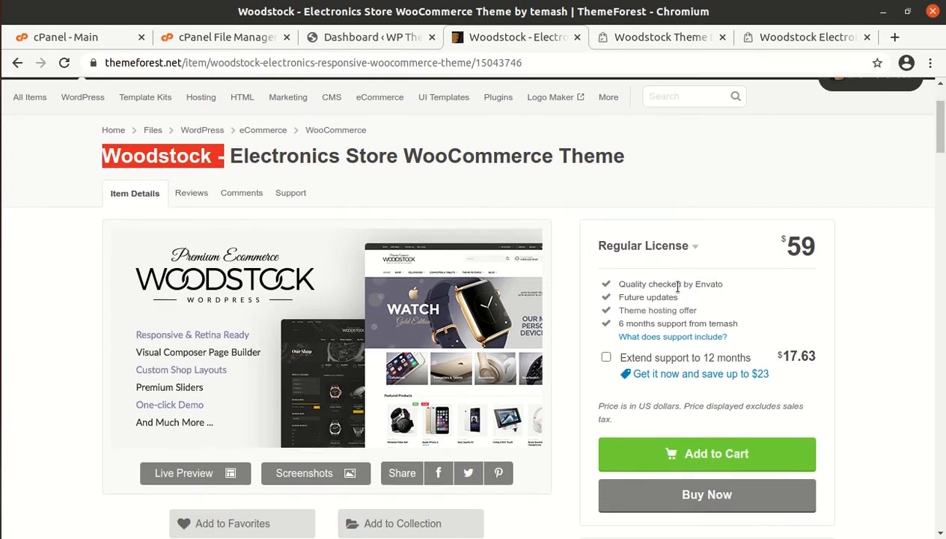
pyautogui.scroll(-6, 110, 355)
pyautogui.scroll(-3, 111, 355)
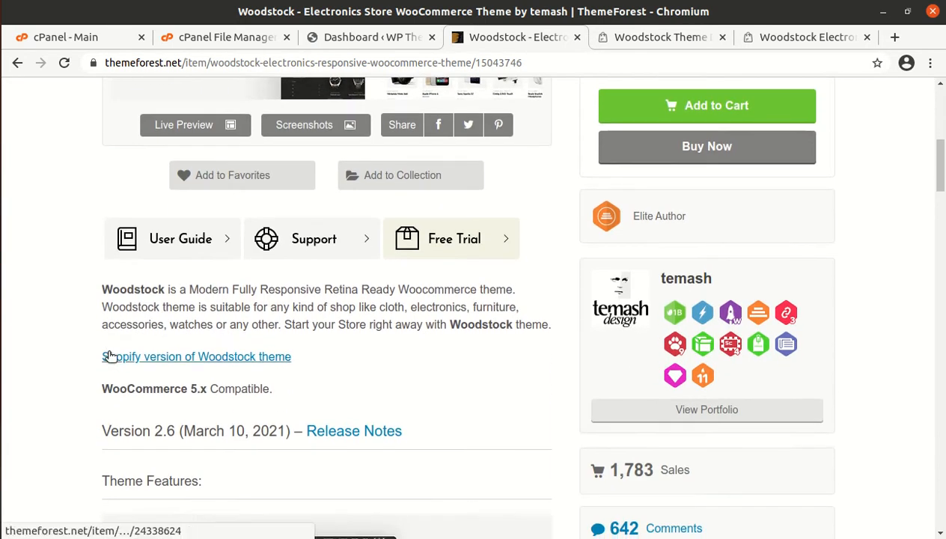
pyautogui.scroll(7, 111, 355)
# Switch to the Woodstock Theme Demos page and look over the light and dark shop demos.
pyautogui.click(647, 39)
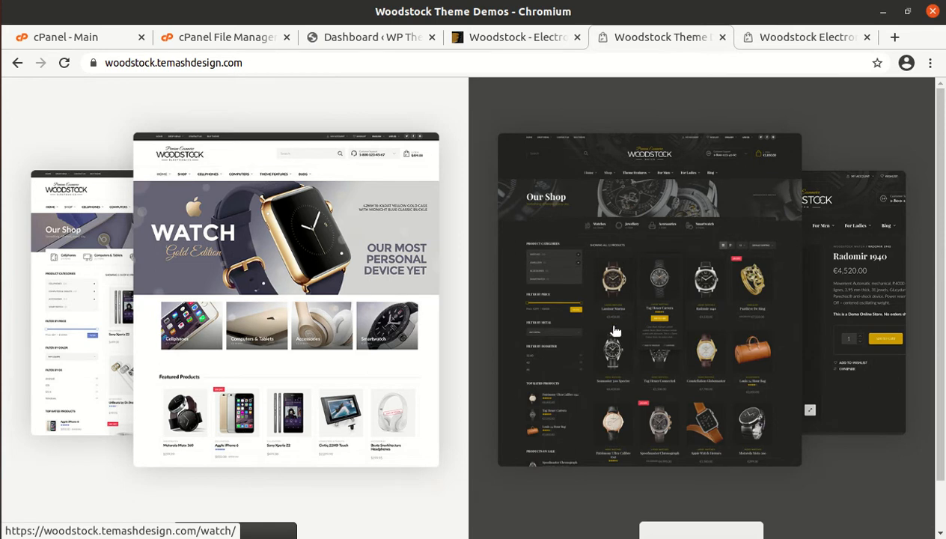
pyautogui.scroll(-1, 612, 331)
pyautogui.scroll(1, 700, 228)
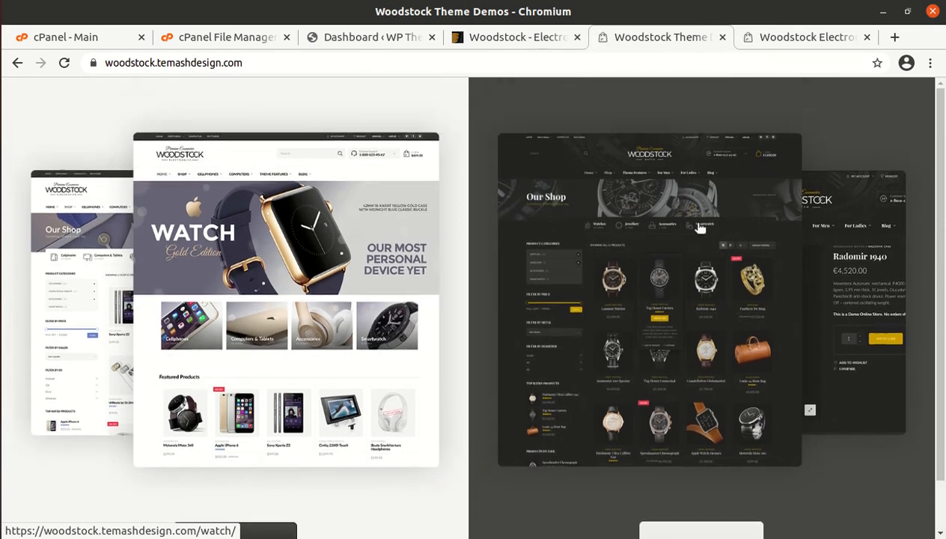
# Examine the Woodstock Electronics demo homepage from the header through product categories, featured products and banners to the footer.
pyautogui.click(767, 38)
pyautogui.scroll(4, 598, 370)
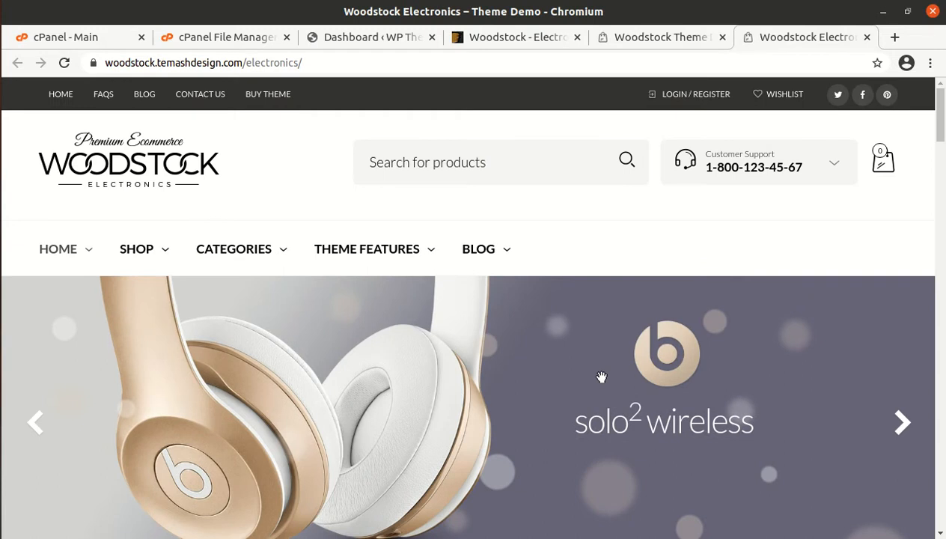
pyautogui.scroll(-6, 601, 376)
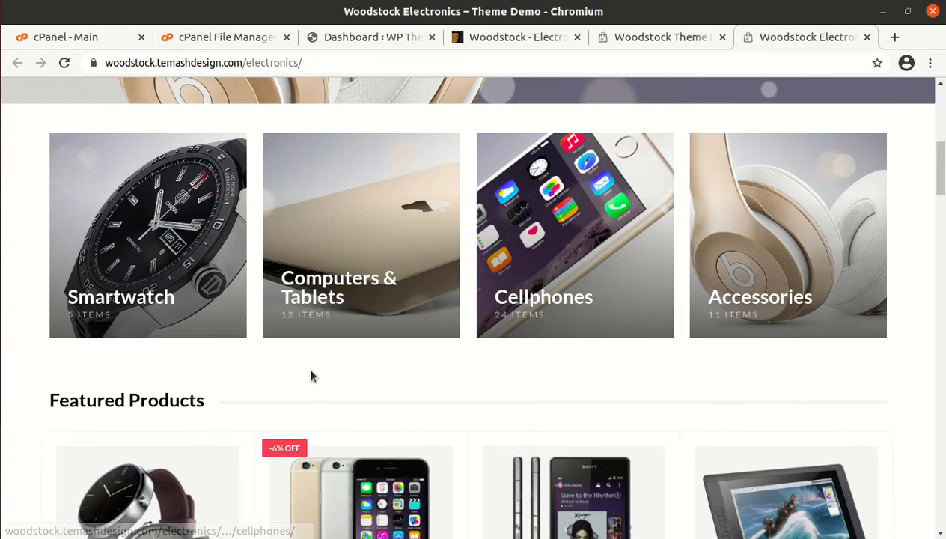
pyautogui.scroll(-5, 311, 375)
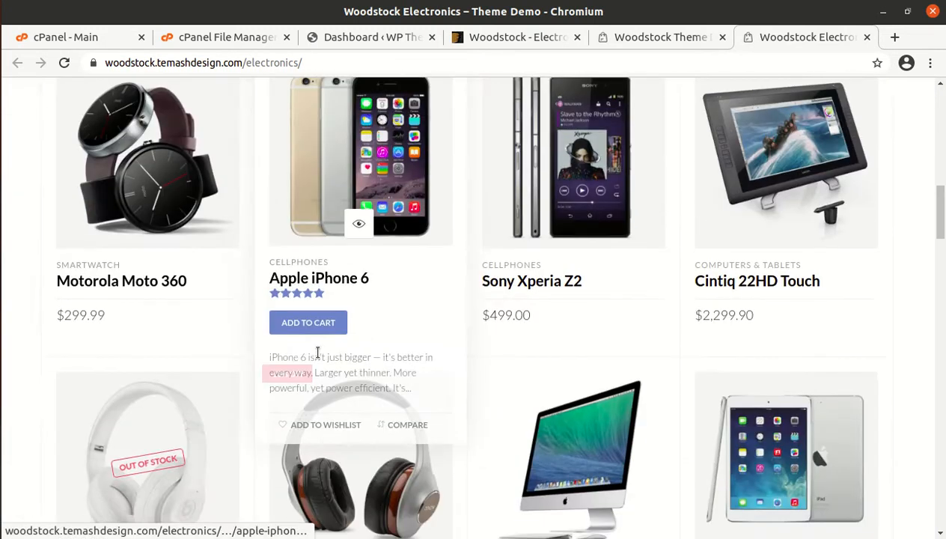
pyautogui.scroll(-4, 650, 328)
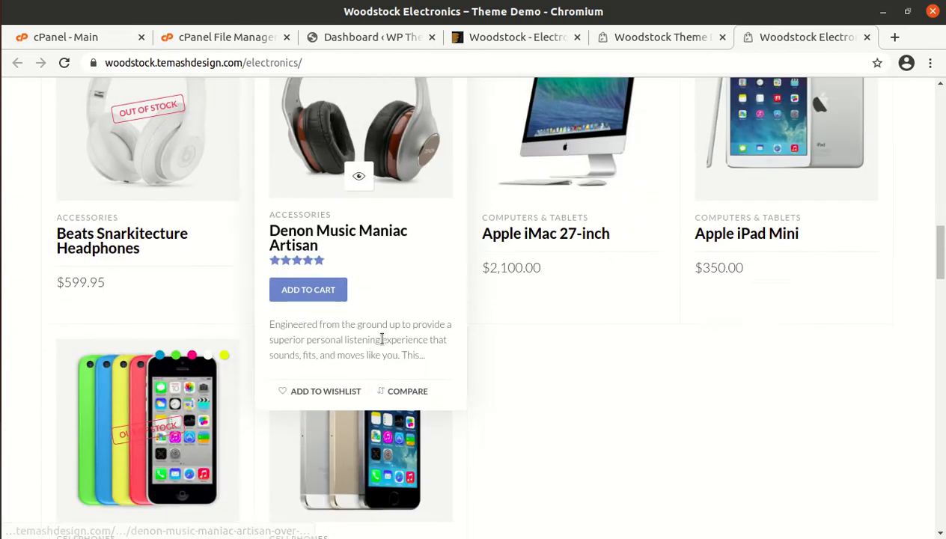
pyautogui.scroll(-5, 634, 341)
pyautogui.scroll(-2, 500, 328)
pyautogui.scroll(-3, 300, 313)
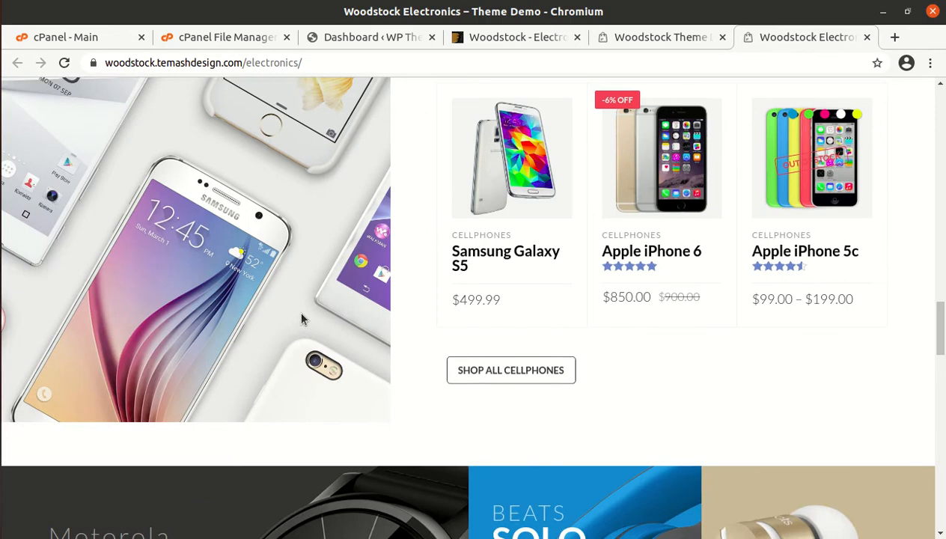
pyautogui.scroll(-2, 682, 294)
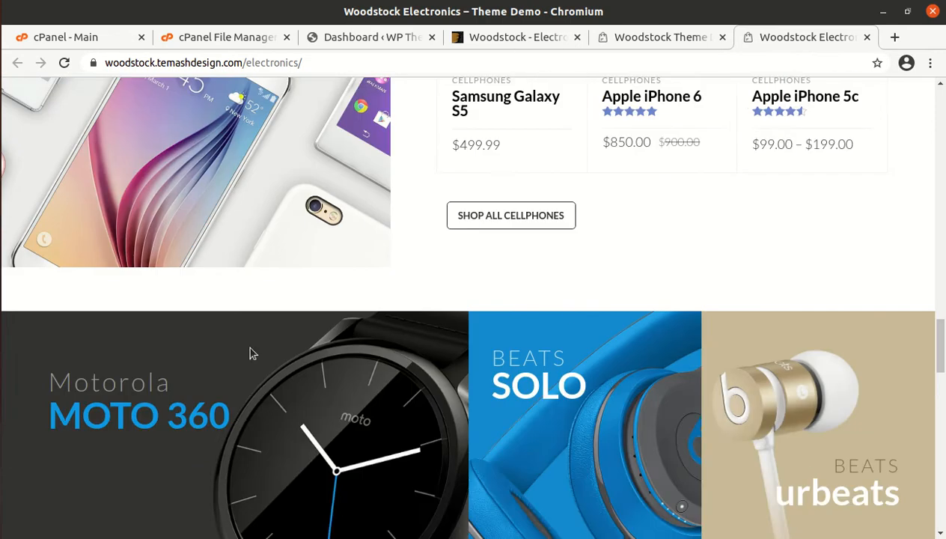
pyautogui.scroll(-3, 313, 343)
pyautogui.scroll(-6, 165, 315)
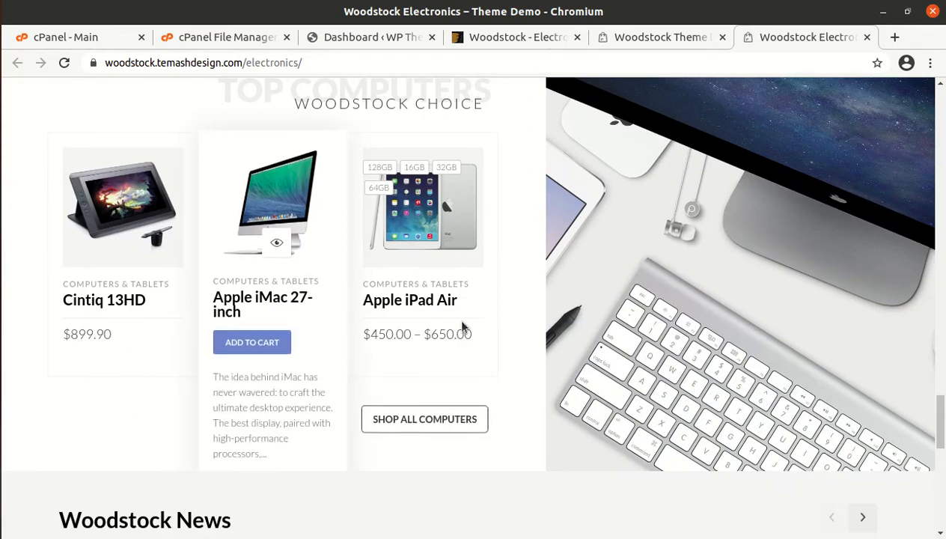
pyautogui.scroll(-6, 490, 329)
pyautogui.scroll(-3, 489, 332)
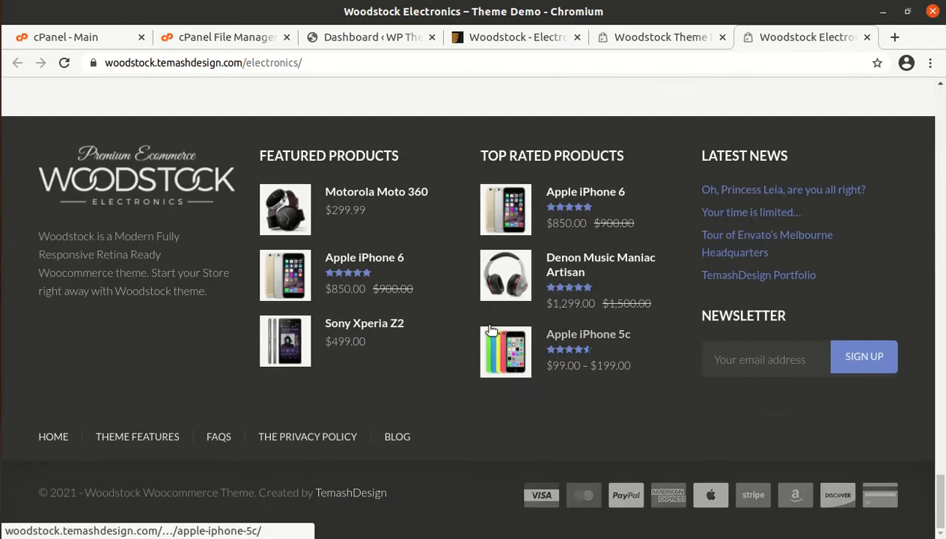
# Return to the header of the Electronics demo homepage and view the Blog submenu.
pyautogui.scroll(8, 490, 332)
pyautogui.scroll(18, 489, 332)
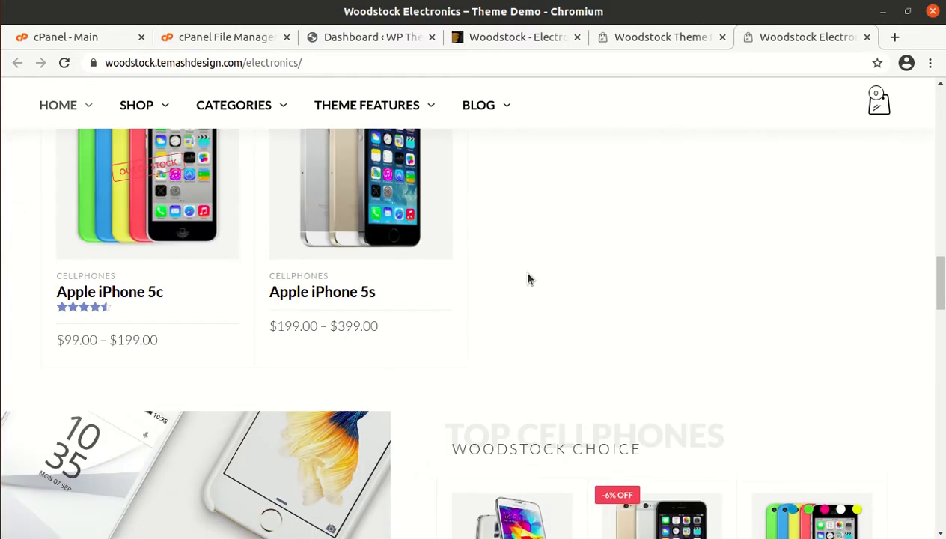
pyautogui.scroll(7, 528, 277)
pyautogui.scroll(6, 529, 277)
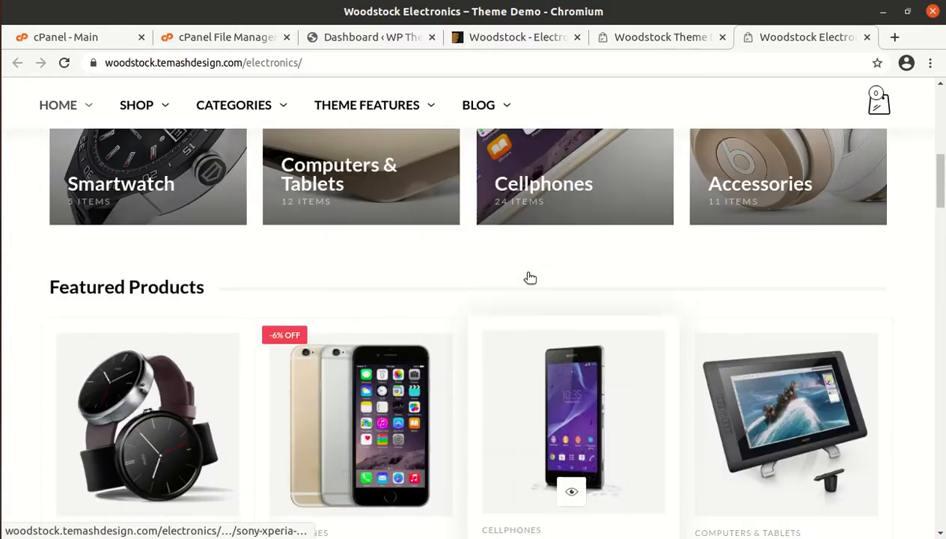
pyautogui.scroll(2, 534, 279)
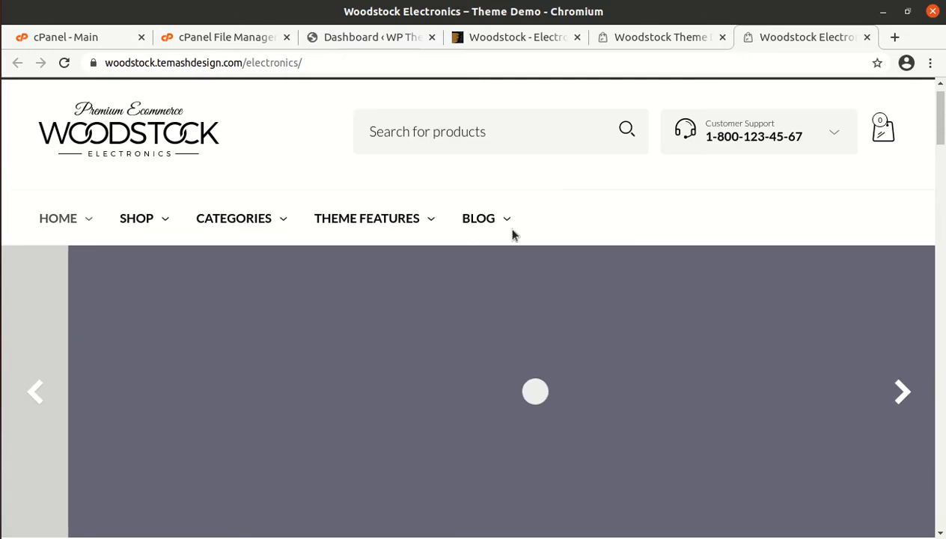
pyautogui.moveTo(503, 218)
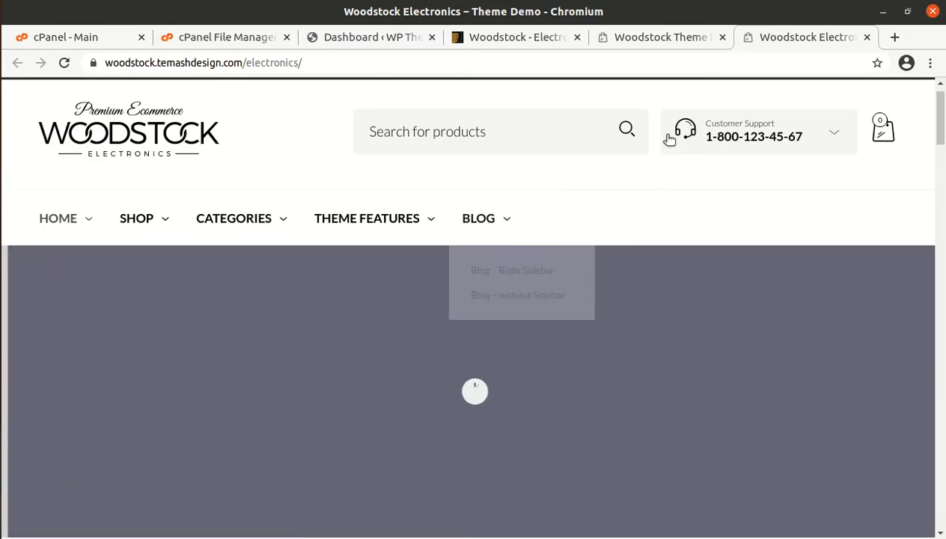
# Revisit the demo selection page and return to the title area of the Woodstock item page on ThemeForest.
pyautogui.click(671, 43)
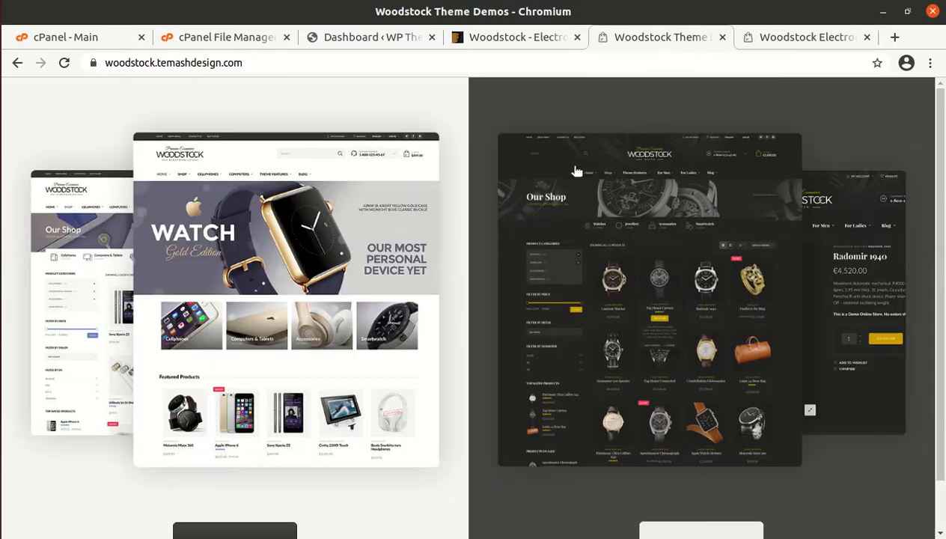
pyautogui.click(519, 40)
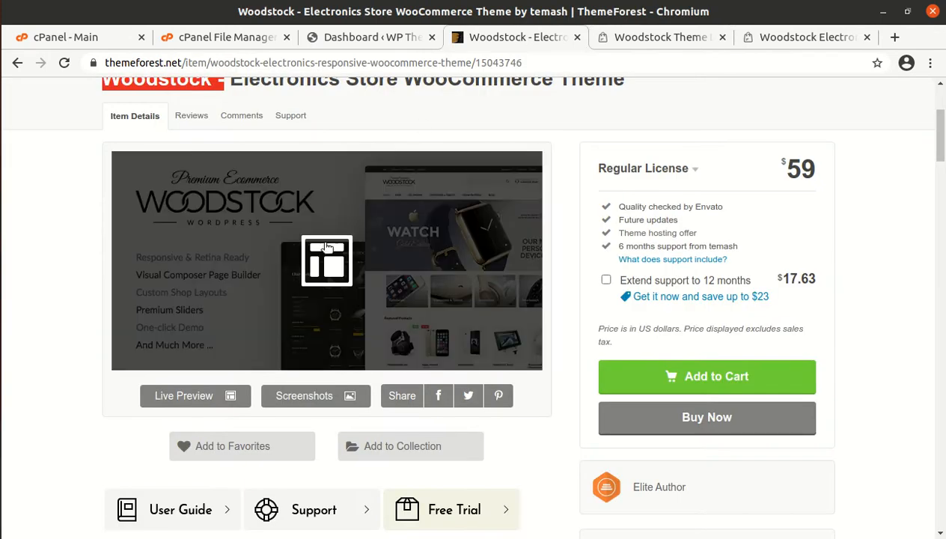
pyautogui.scroll(3, 330, 255)
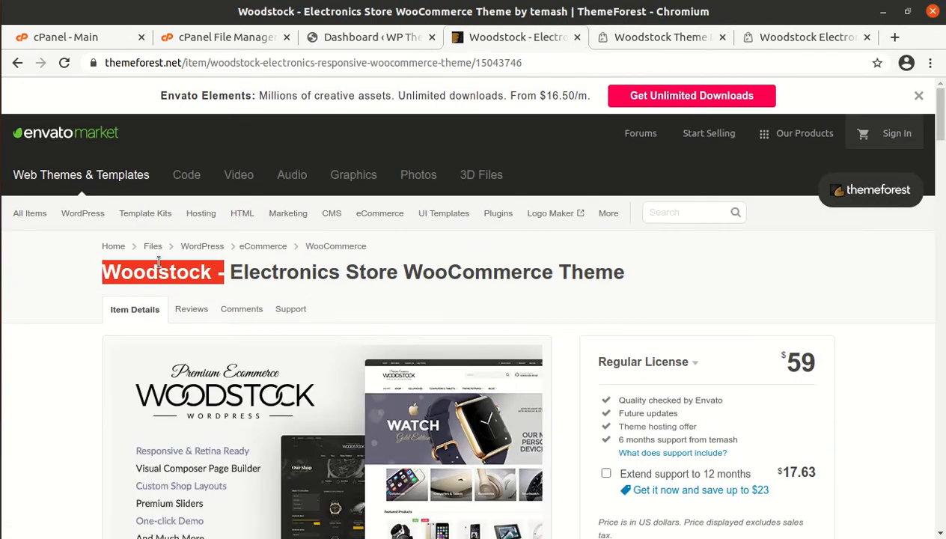
# Visit the WordPress site's front end from its dashboard and look over the current homepage.
pyautogui.click(383, 40)
pyautogui.moveTo(63, 95)
pyautogui.click(55, 119)
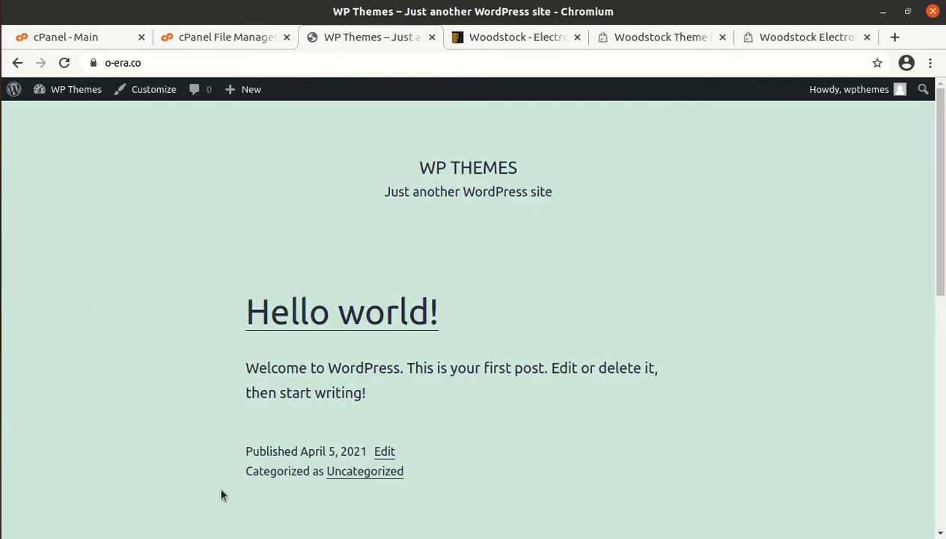
pyautogui.scroll(-2, 307, 368)
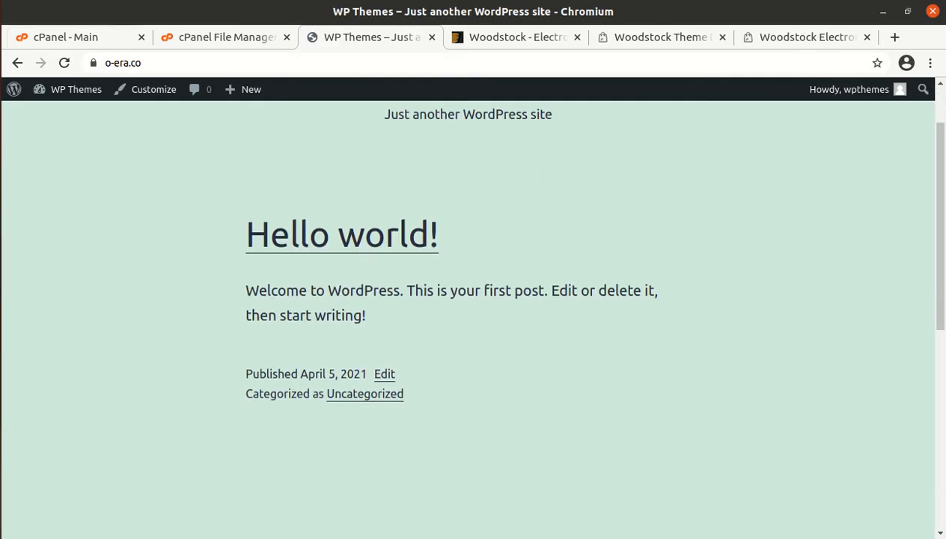
# Switch to the file manager and open the Content folder inside woodstock_v2.6.
pyautogui.click(0, 24)
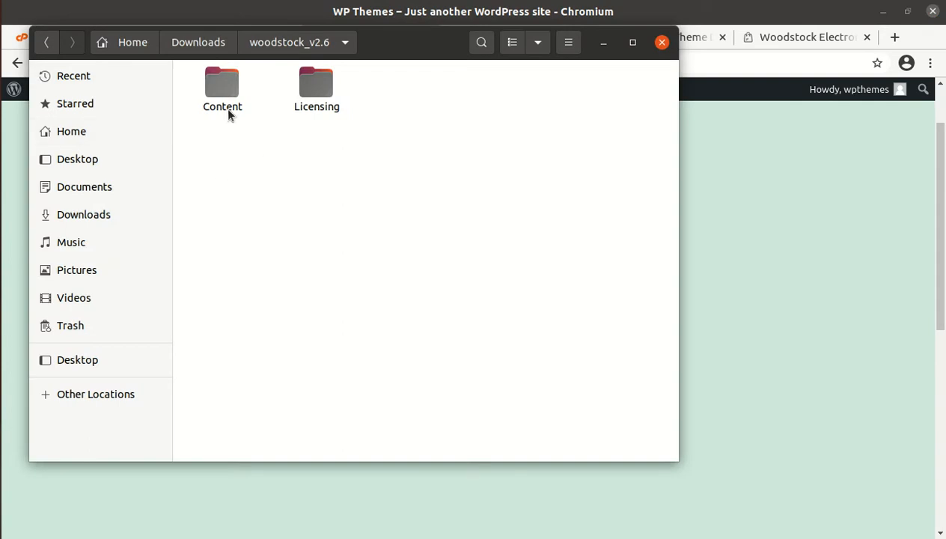
pyautogui.click(209, 88)
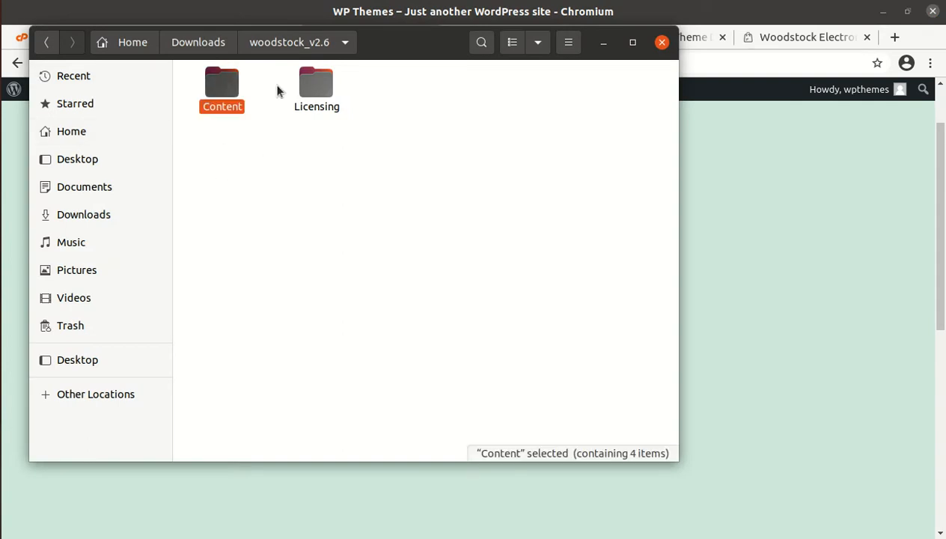
pyautogui.click(303, 84)
pyautogui.doubleClick(223, 81)
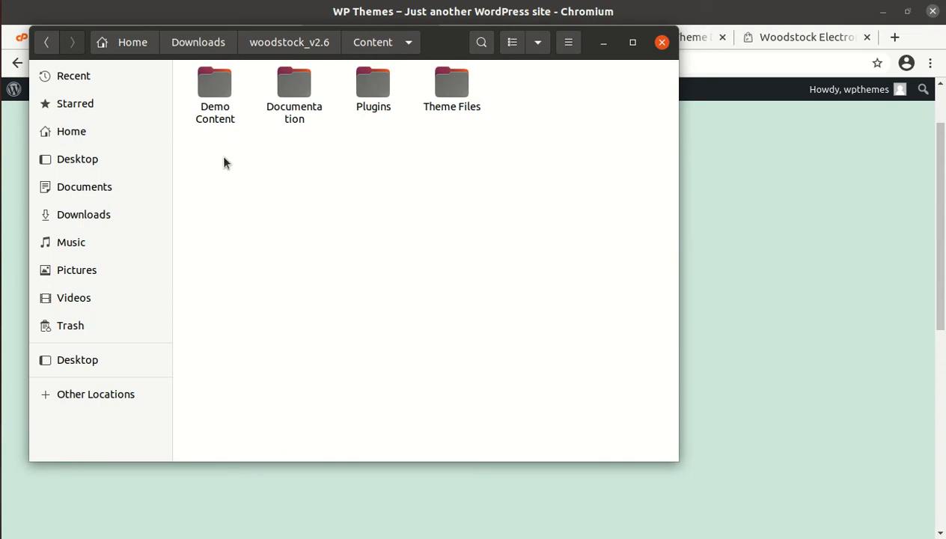
# Inspect the electronics and watch folders in Demo Content, then return to Content and select the Documentation folder.
pyautogui.doubleClick(210, 95)
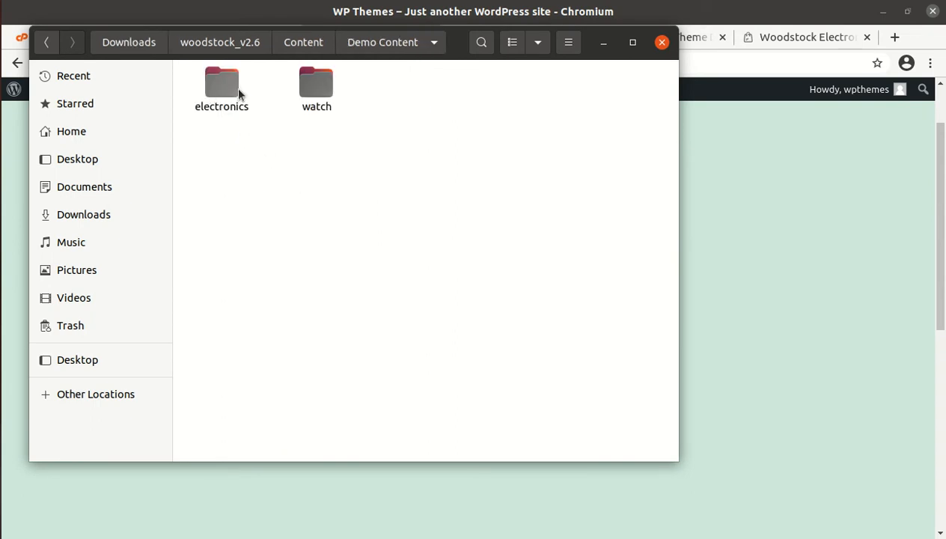
pyautogui.click(293, 82)
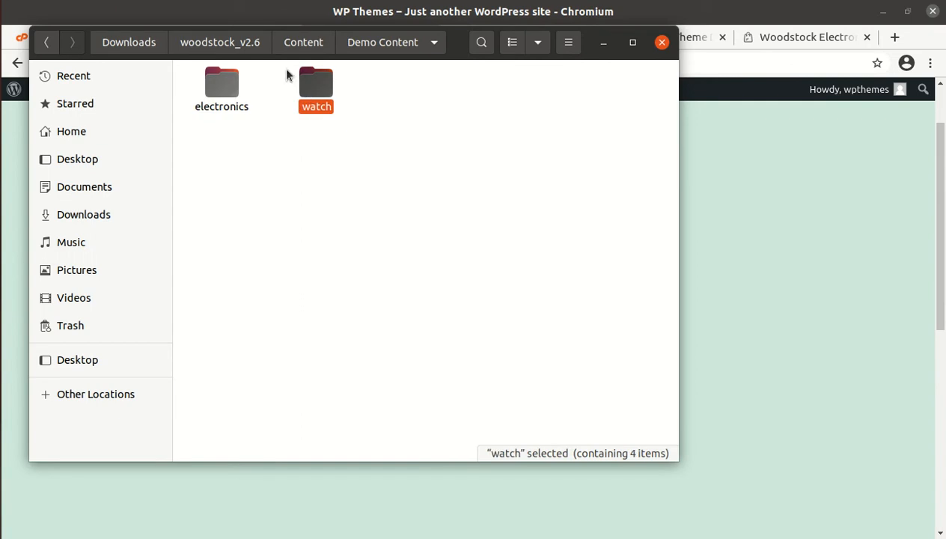
pyautogui.click(294, 50)
pyautogui.click(290, 88)
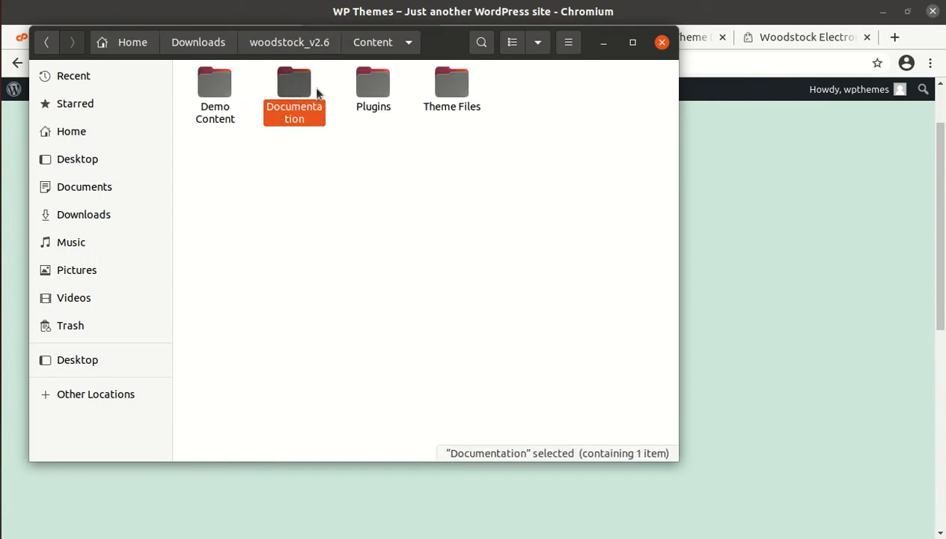
# Open the Plugins folder and go through its plugin archives from jck-woo-quickview.zip to woodstock-extensions.zip.
pyautogui.doubleClick(382, 83)
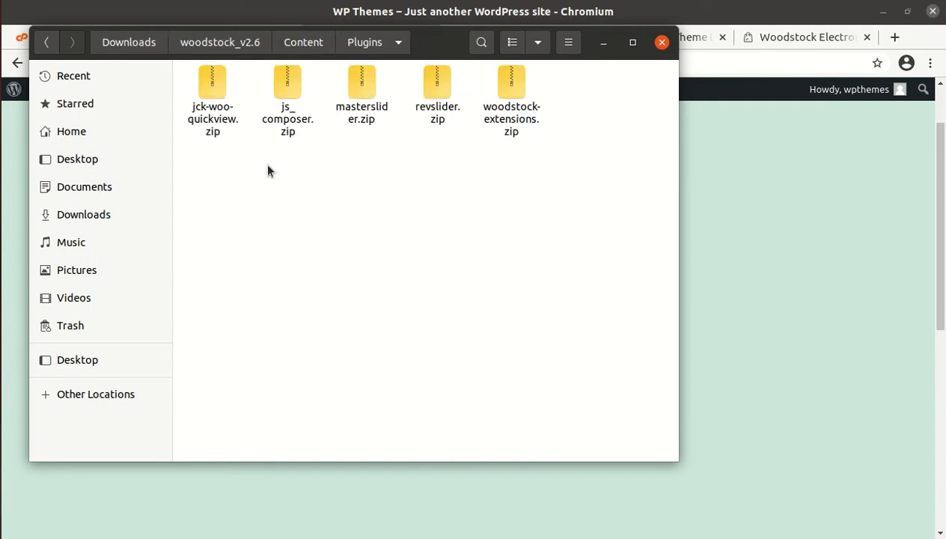
pyautogui.click(221, 128)
pyautogui.click(294, 120)
pyautogui.click(382, 111)
pyautogui.click(437, 108)
pyautogui.click(524, 112)
# Check woodstock.zip and woodstock-child.zip in the Theme Files folder, then minimize the file manager to return to Chromium.
pyautogui.click(298, 45)
pyautogui.doubleClick(448, 78)
pyautogui.click(214, 91)
pyautogui.click(315, 90)
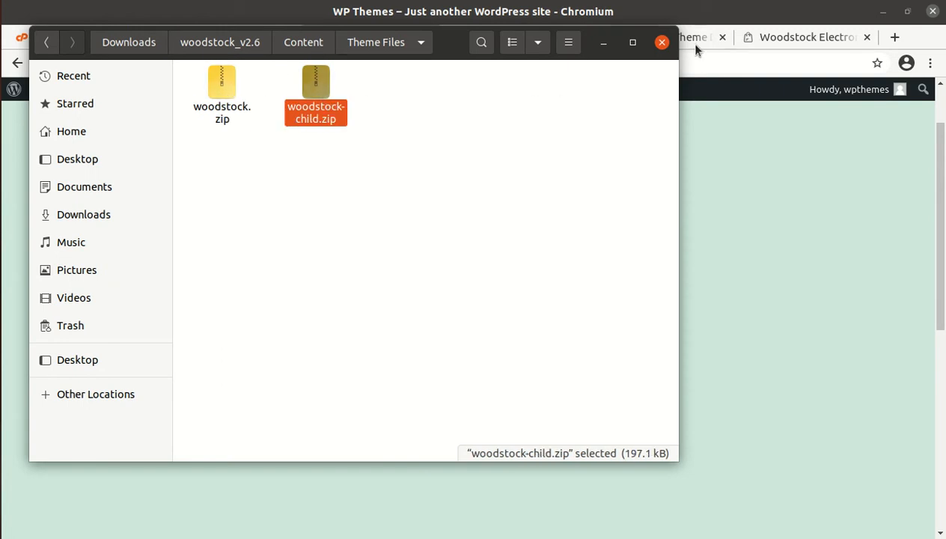
pyautogui.click(603, 43)
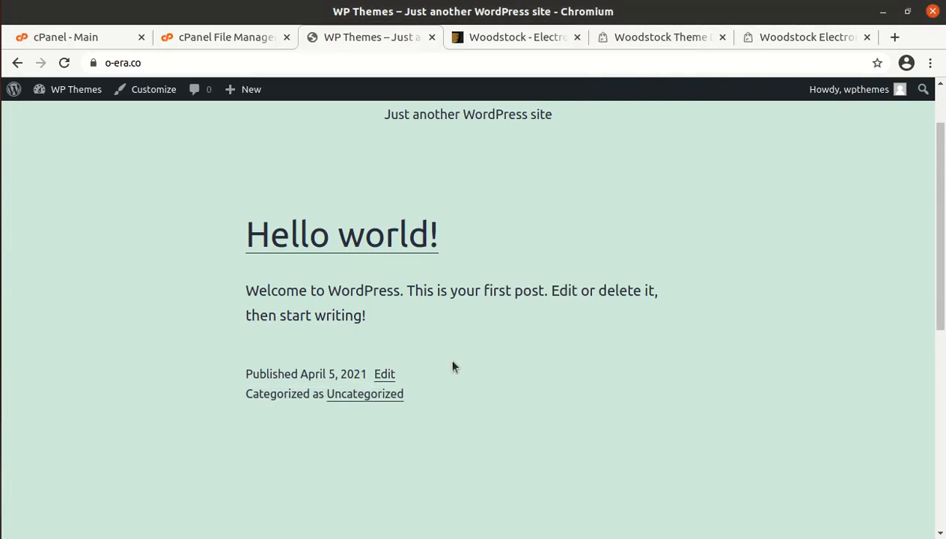
# Go to the WordPress Themes admin page and open the theme upload form for adding a new theme.
pyautogui.moveTo(70, 89)
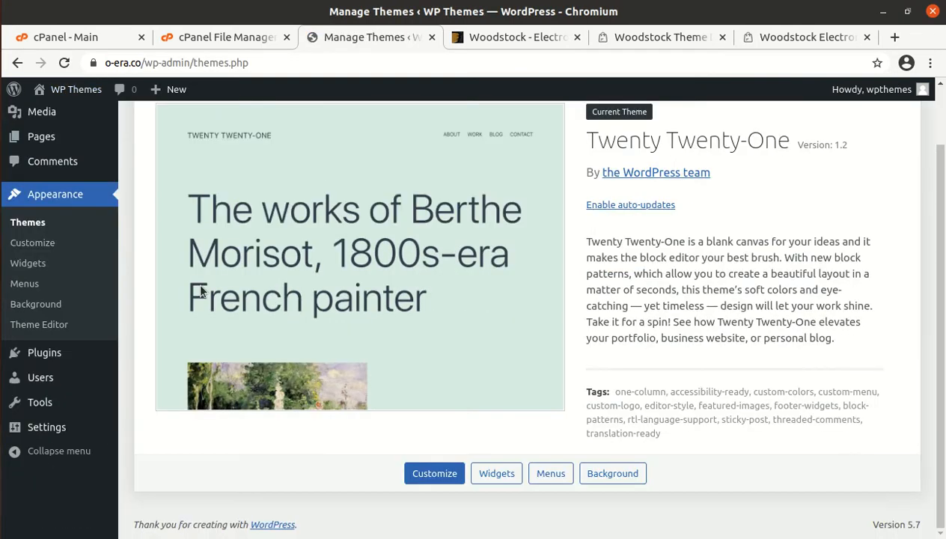
pyautogui.scroll(2, 200, 292)
pyautogui.click(250, 128)
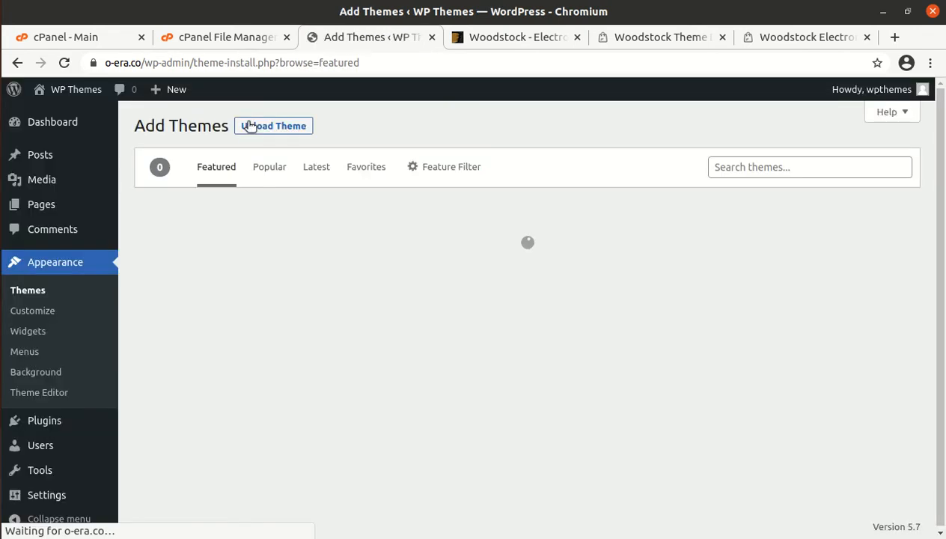
pyautogui.click(249, 126)
pyautogui.click(421, 257)
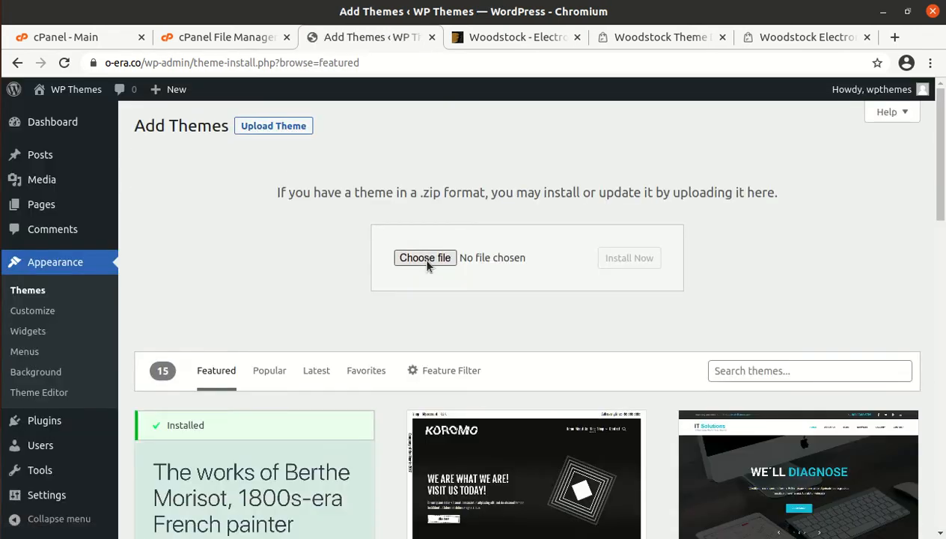
pyautogui.doubleClick(203, 111)
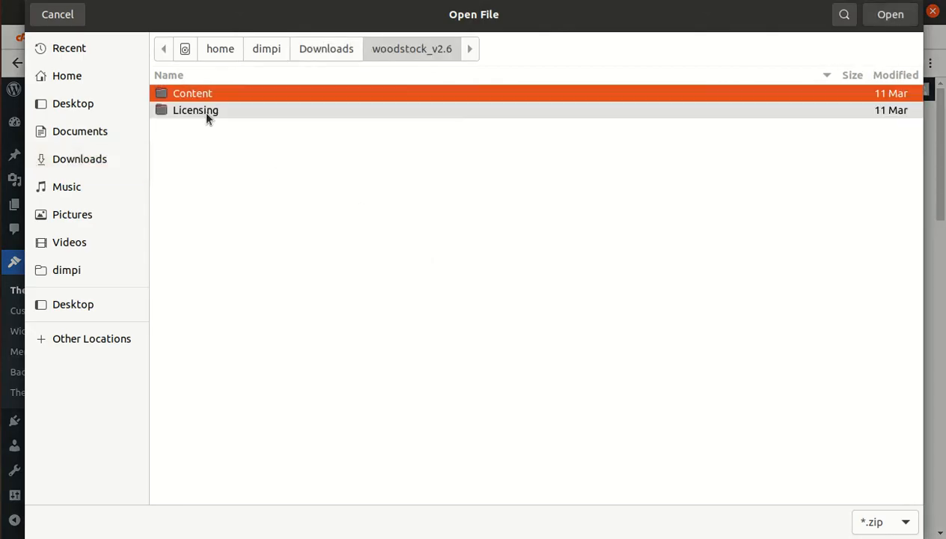
pyautogui.doubleClick(212, 93)
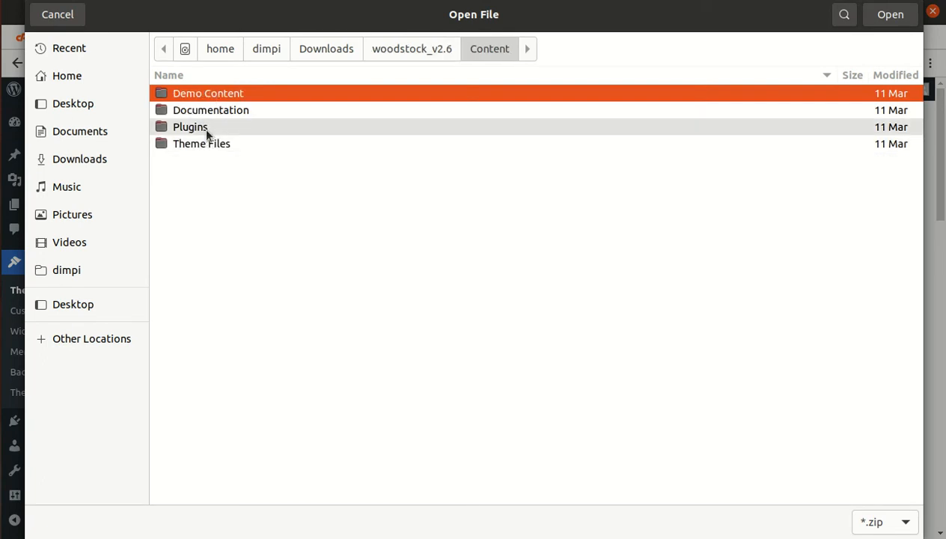
pyautogui.doubleClick(210, 144)
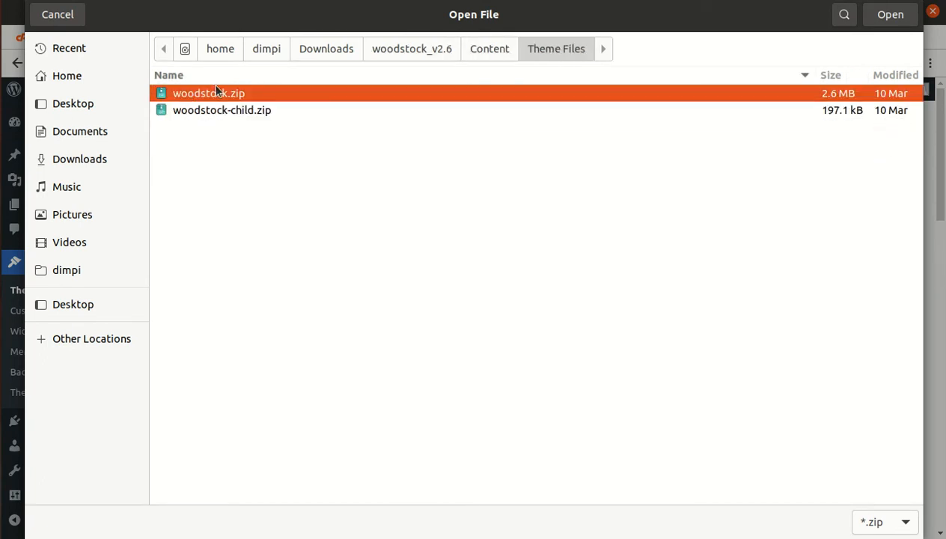
pyautogui.click(63, 18)
# Switch to the cPanel File Manager and open the o-era.co/wp-content/themes folder.
pyautogui.click(222, 36)
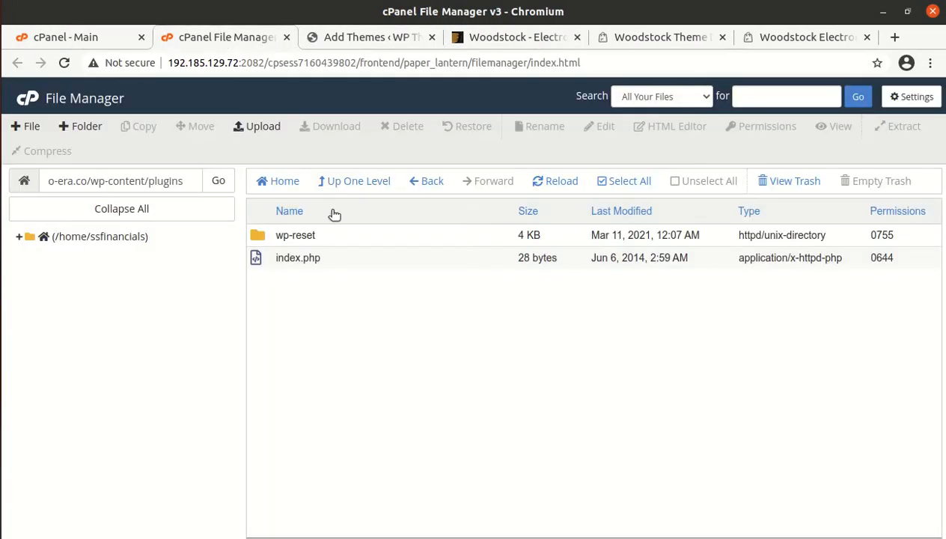
pyautogui.click(354, 182)
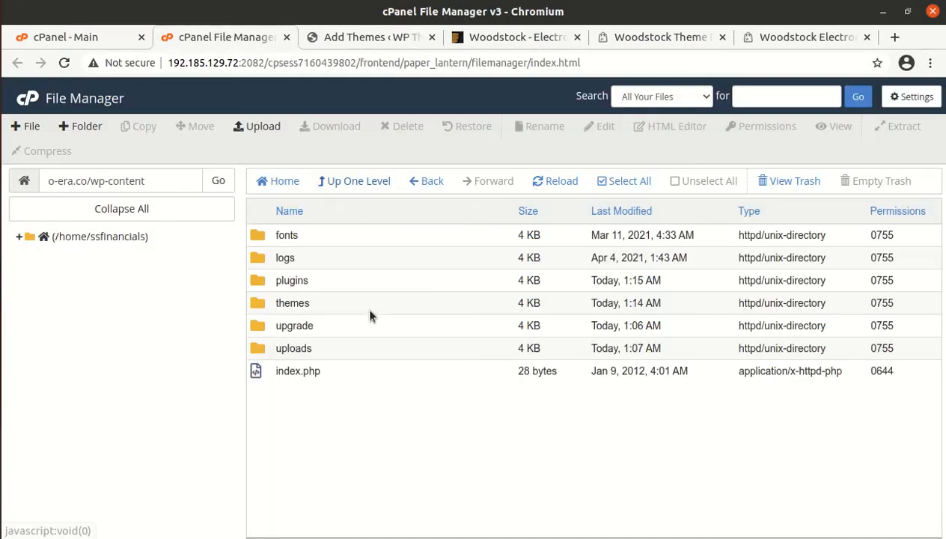
pyautogui.doubleClick(349, 306)
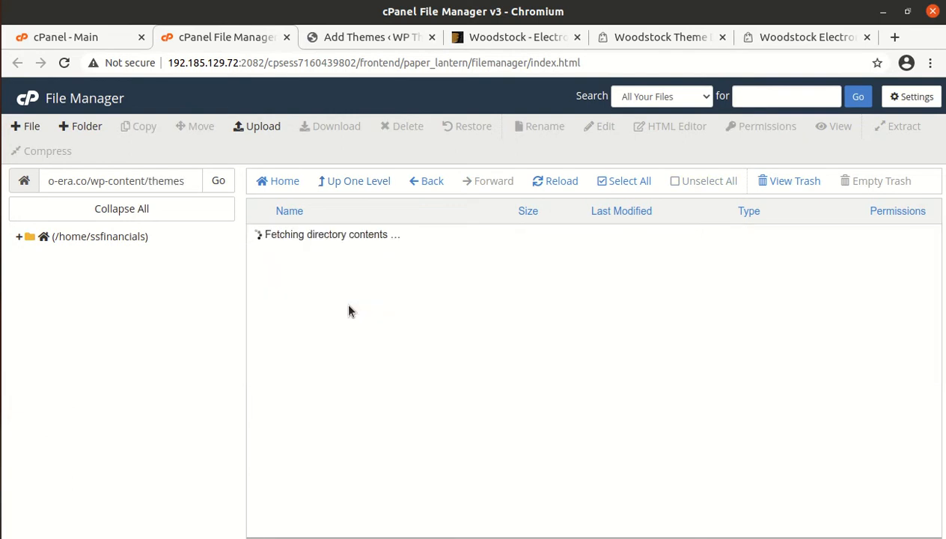
# Upload woodstock.zip from the Theme Files folder inside woodstock_v2.6/Content to wp-content/themes.
pyautogui.click(252, 129)
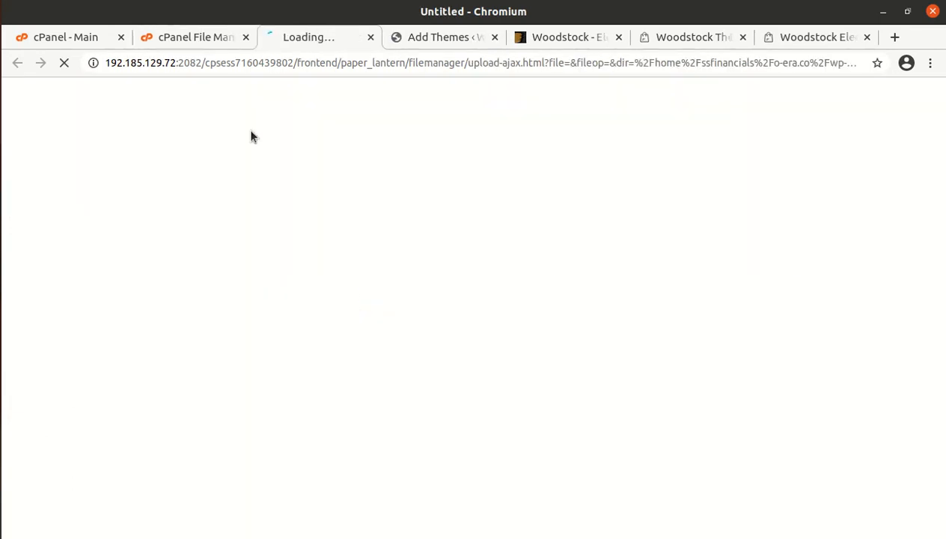
pyautogui.click(456, 332)
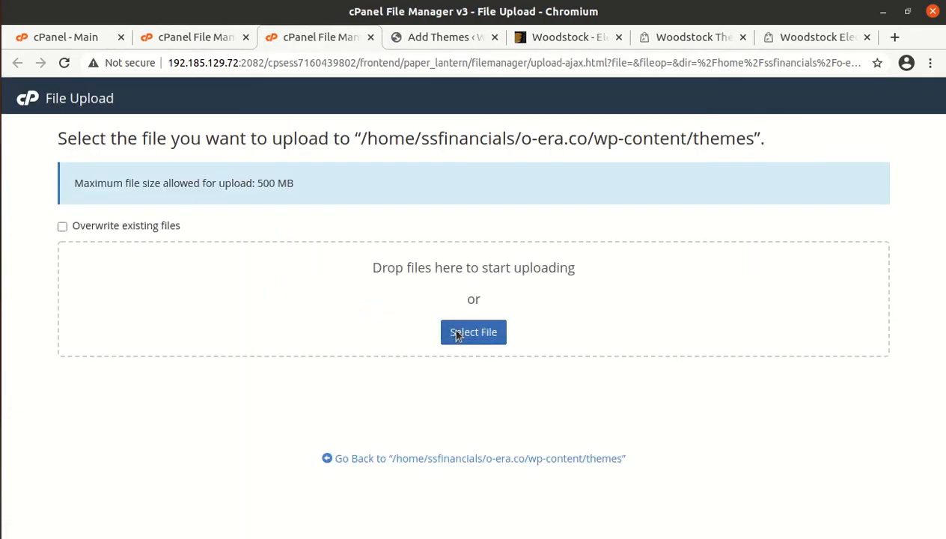
pyautogui.doubleClick(199, 110)
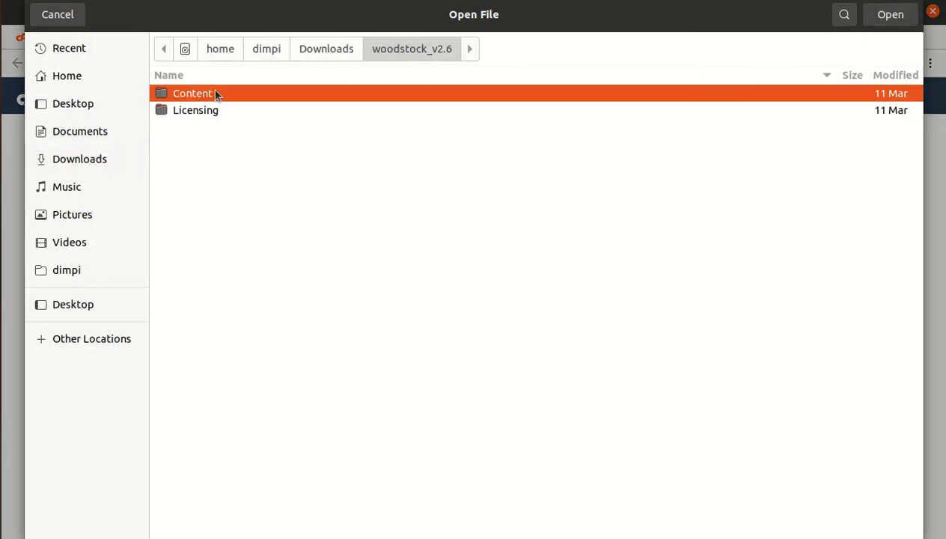
pyautogui.doubleClick(212, 92)
pyautogui.click(210, 143)
pyautogui.doubleClick(210, 143)
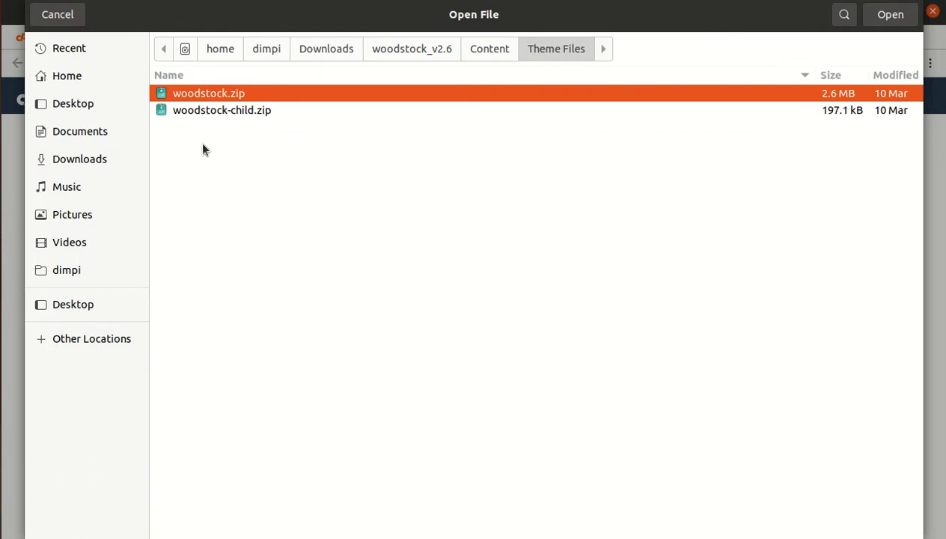
pyautogui.click(877, 15)
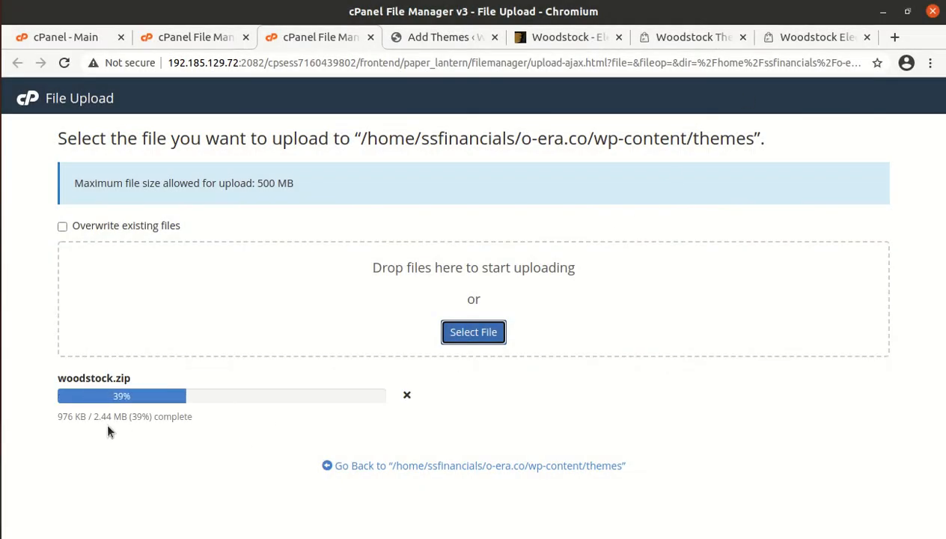
# Monitor the upload progress of woodstock.zip until it completes, then close the file upload page.
pyautogui.moveTo(93, 417); pyautogui.dragTo(115, 420)
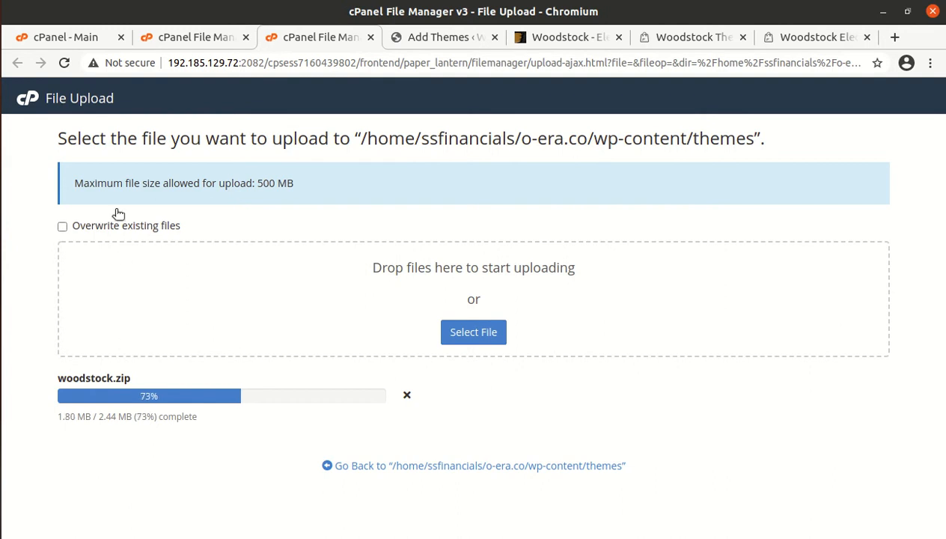
pyautogui.click(418, 44)
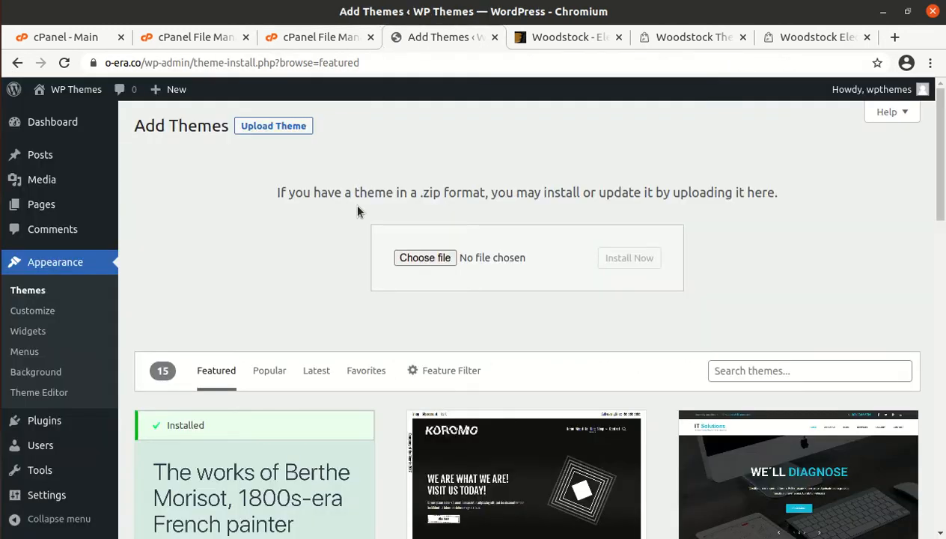
pyautogui.click(305, 37)
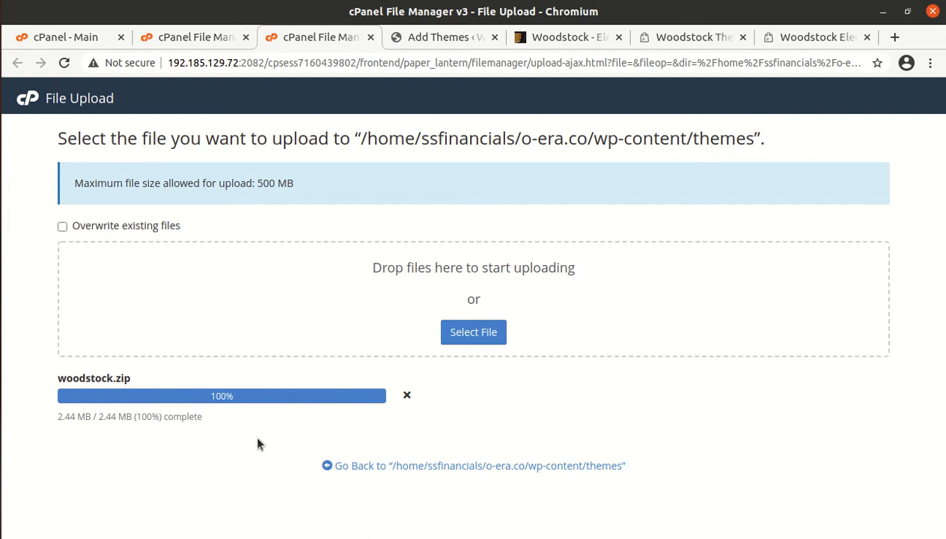
pyautogui.tripleClick(213, 396)
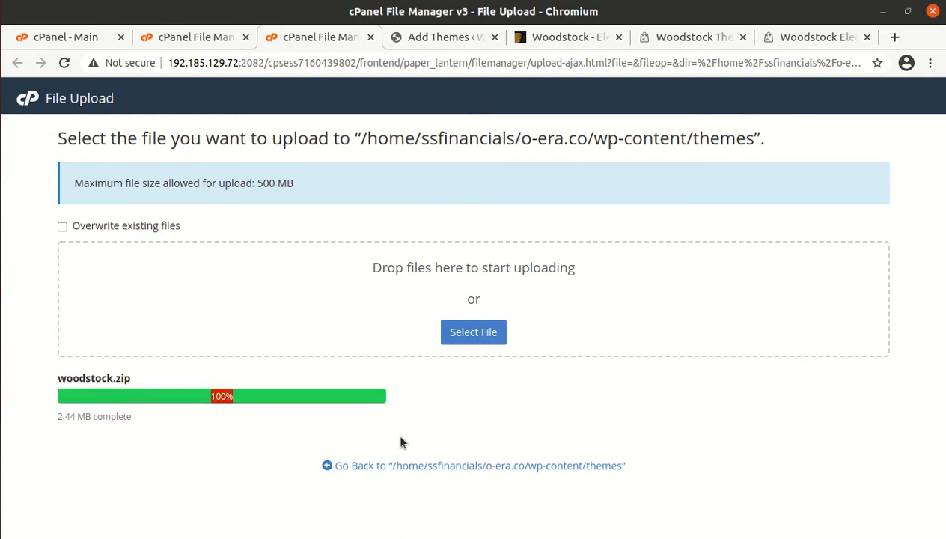
pyautogui.hotkey('ctrl', 'w')
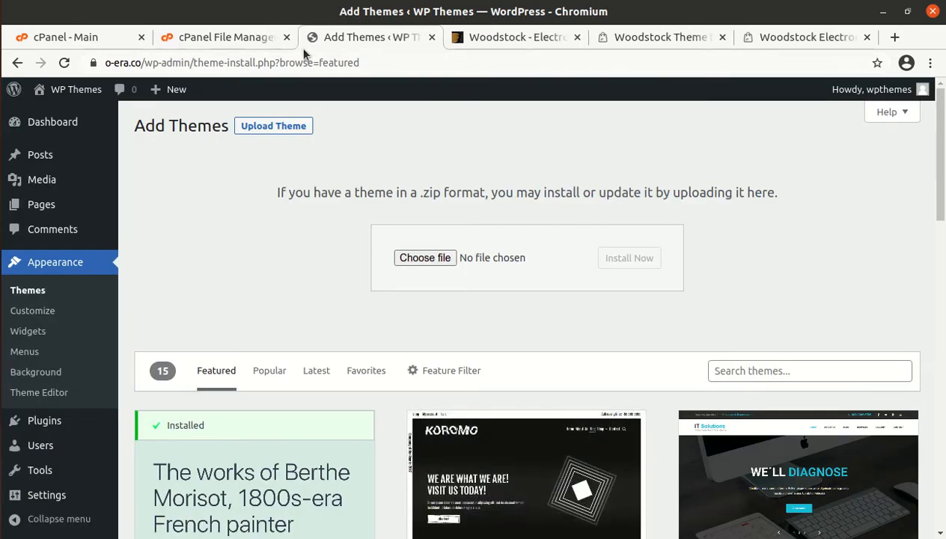
# Extract woodstock.zip into /o-era.co/wp-content/themes in the File Manager and reload the folder listing.
pyautogui.click(226, 36)
pyautogui.rightClick(352, 286)
pyautogui.click(417, 454)
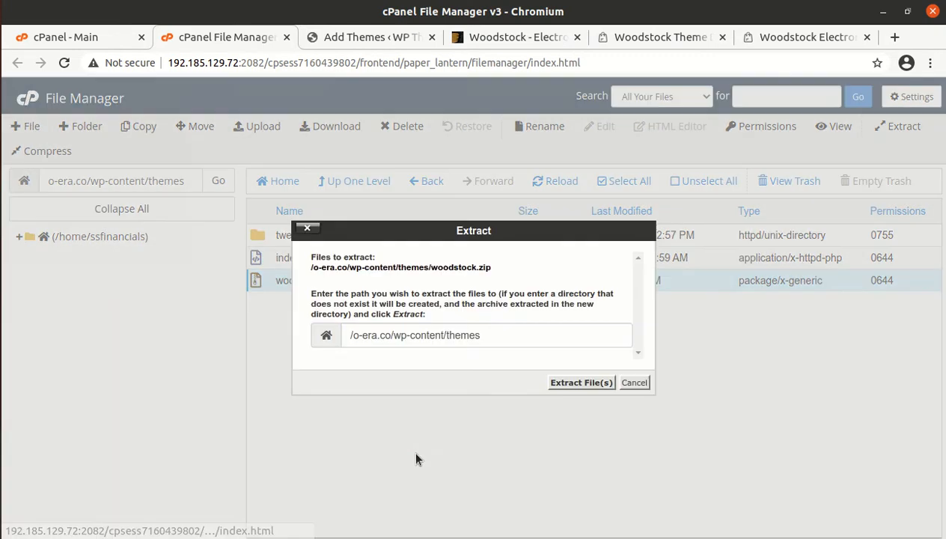
pyautogui.click(580, 382)
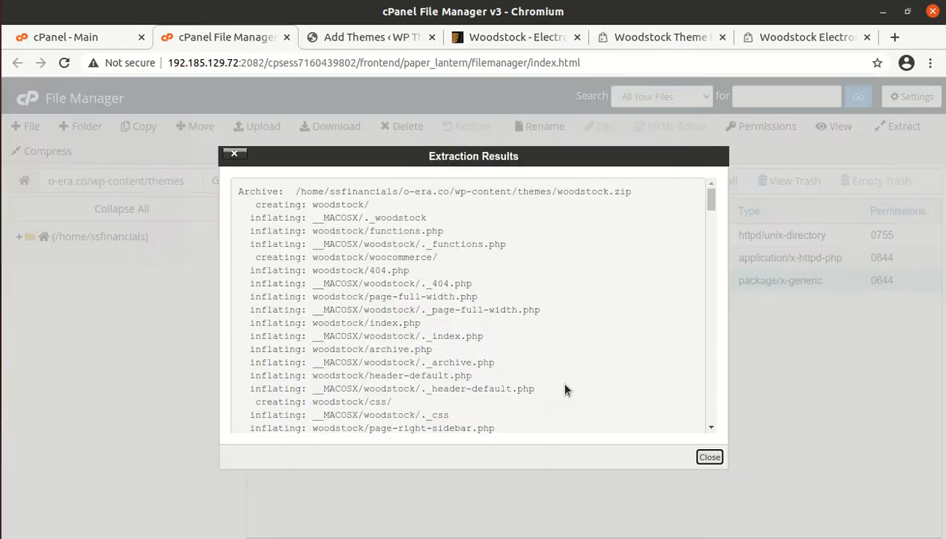
pyautogui.click(709, 456)
pyautogui.click(709, 456)
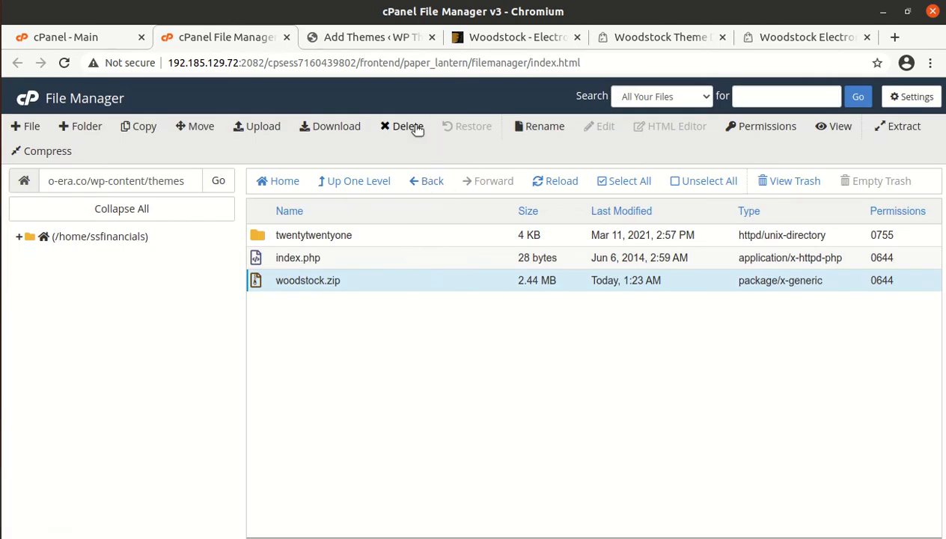
pyautogui.click(552, 184)
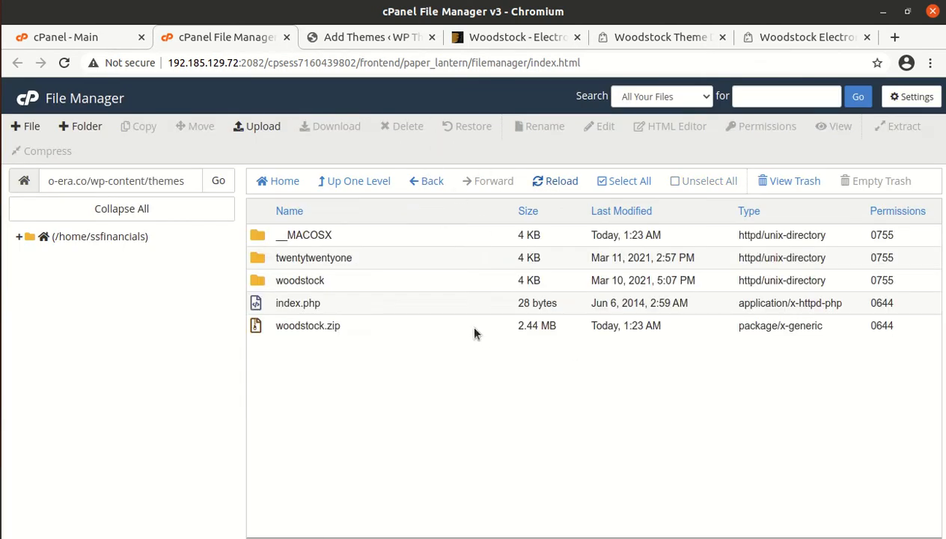
# Inspect the files inside the extracted woodstock folder, then return to the themes folder.
pyautogui.doubleClick(354, 287)
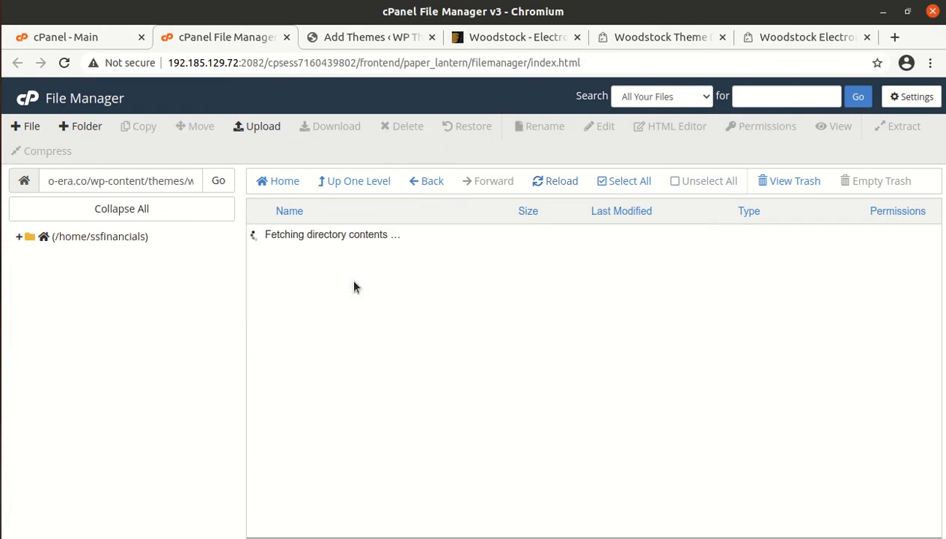
pyautogui.scroll(-10, 388, 302)
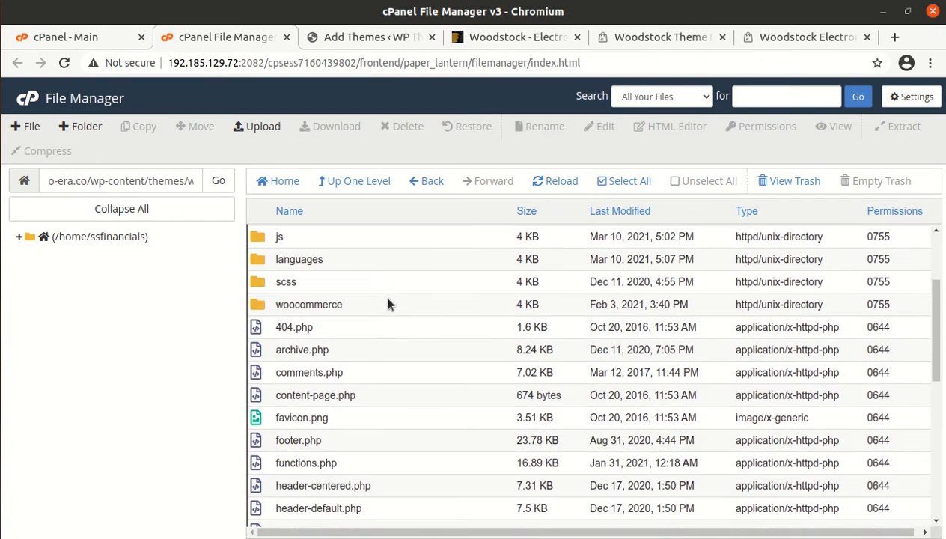
pyautogui.scroll(10, 388, 302)
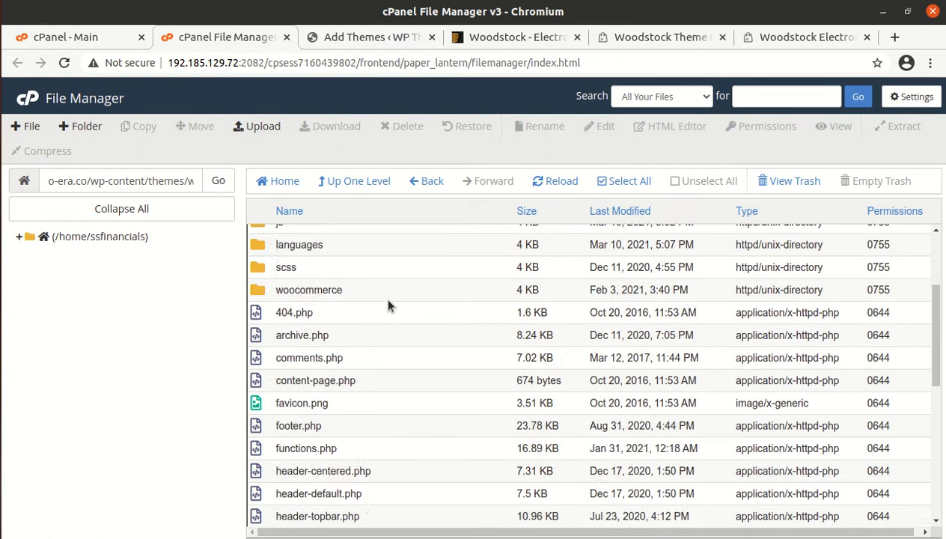
pyautogui.click(374, 182)
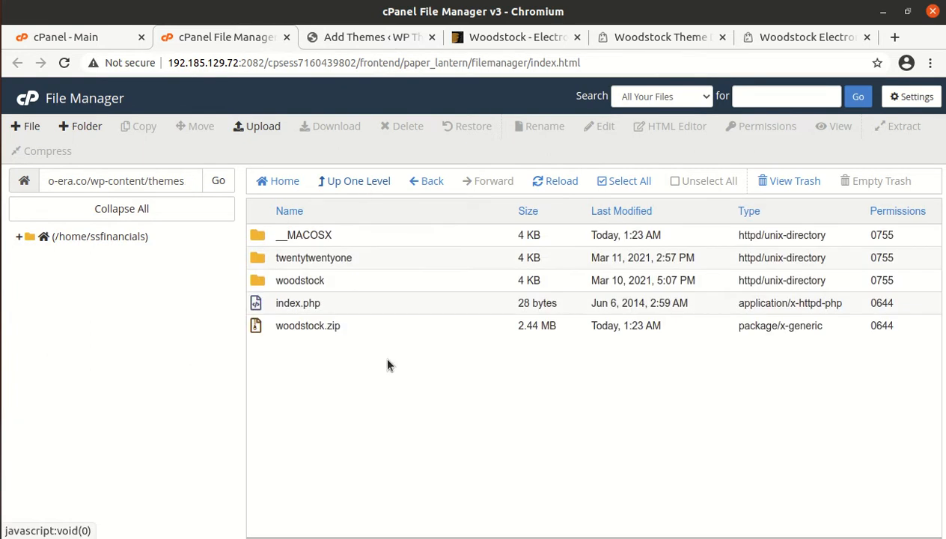
# Move the __MACOSX folder and woodstock.zip from wp-content/themes to the trash.
pyautogui.click(355, 326)
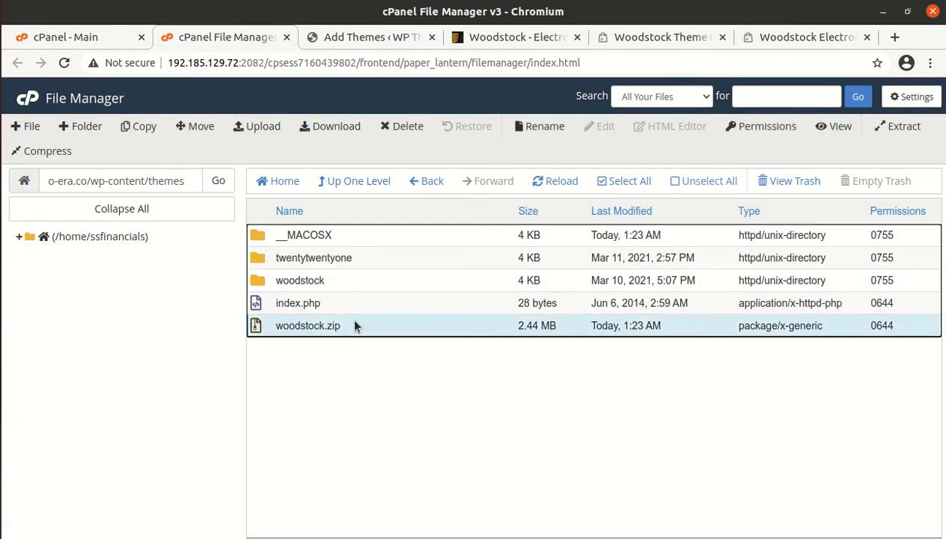
pyautogui.keyDown('ctrl'); pyautogui.click(384, 233); pyautogui.keyUp('ctrl')
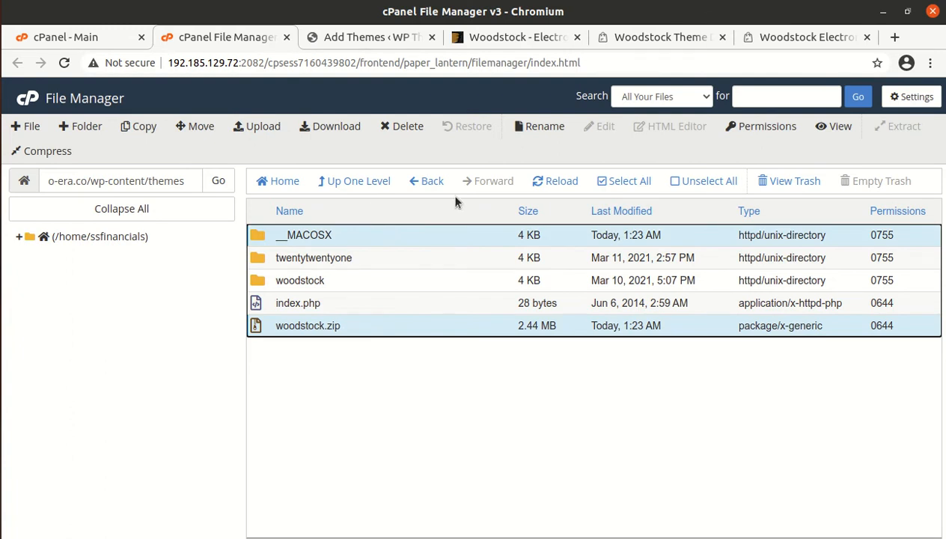
pyautogui.click(401, 126)
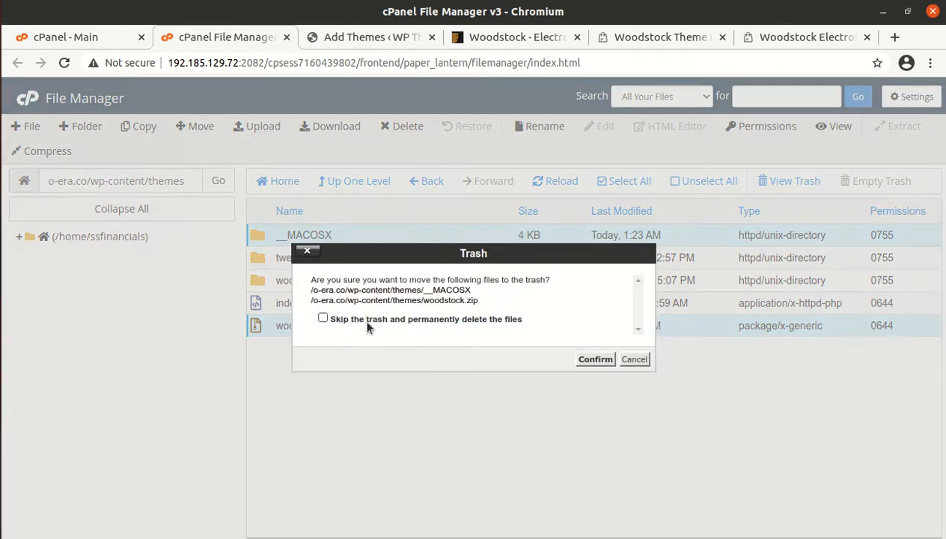
pyautogui.click(585, 360)
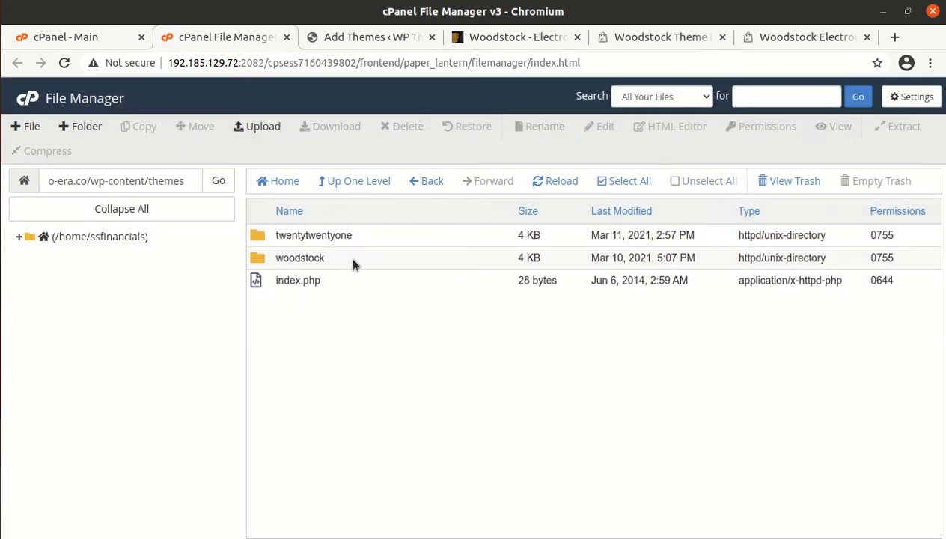
# Return to the WordPress admin and open the Woodstock theme's details from the installed themes.
pyautogui.click(357, 37)
pyautogui.click(27, 291)
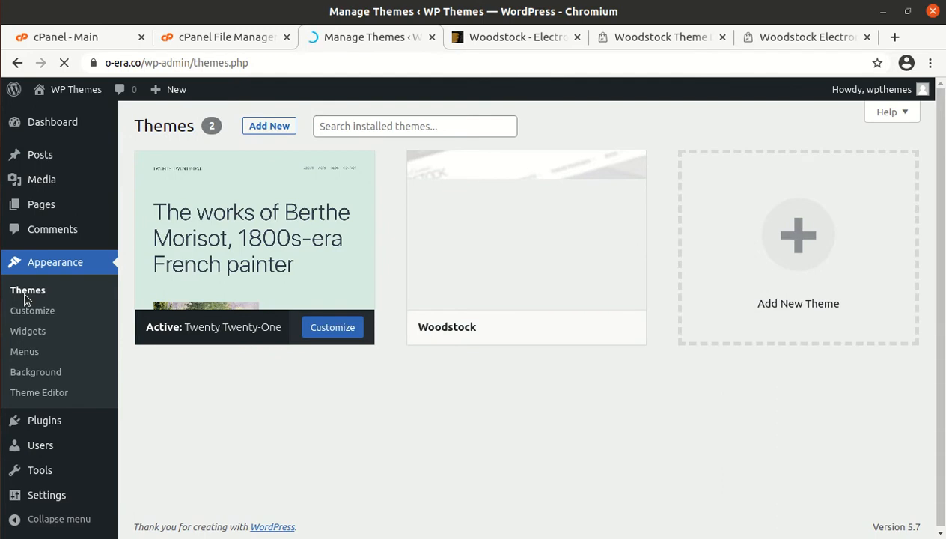
pyautogui.moveTo(512, 292)
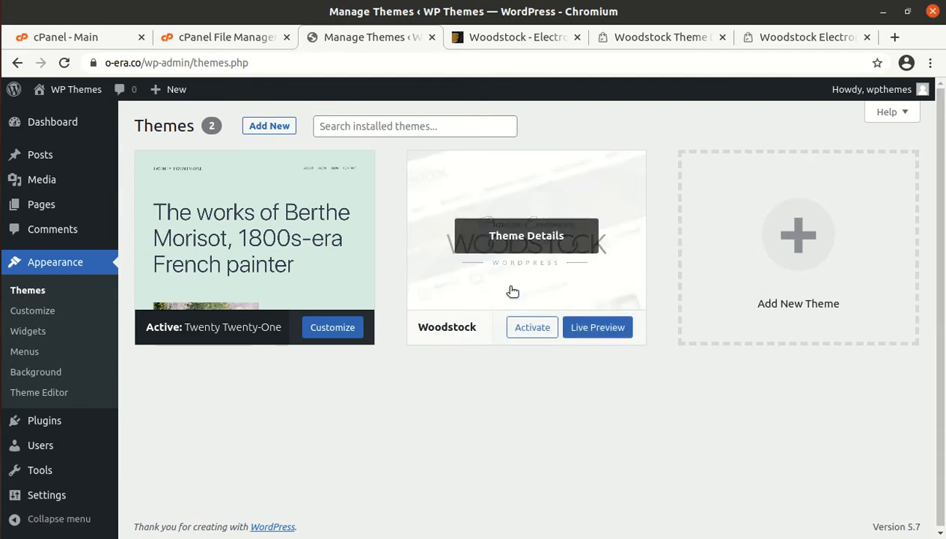
pyautogui.click(518, 238)
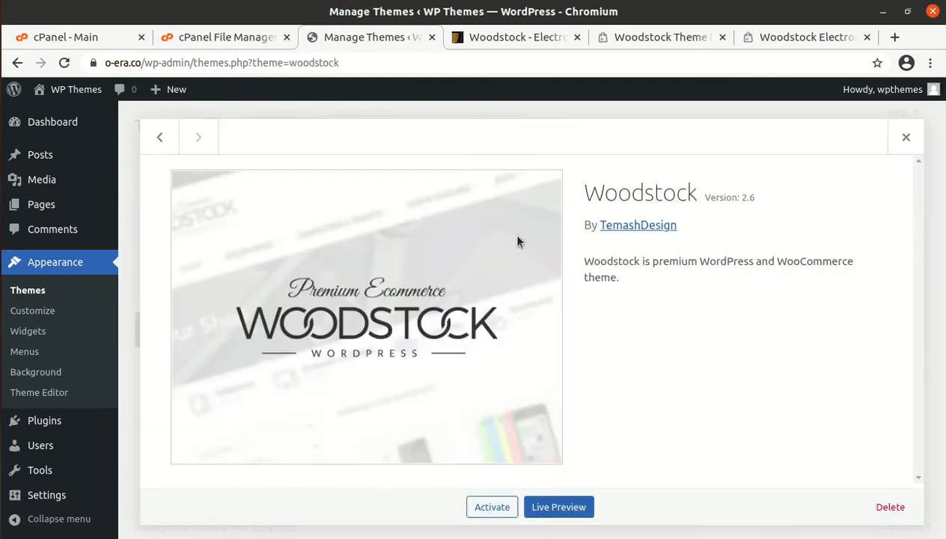
# Review the Woodstock theme's name, version and description, then activate the theme.
pyautogui.moveTo(585, 193); pyautogui.dragTo(750, 199)
pyautogui.moveTo(594, 261); pyautogui.dragTo(857, 263)
pyautogui.click(710, 325)
pyautogui.click(476, 512)
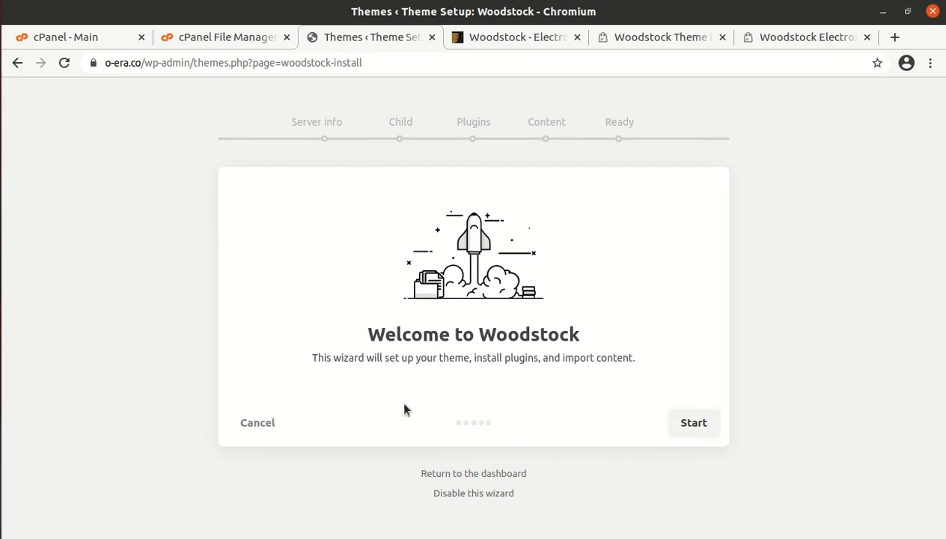
# Start the Woodstock setup wizard, check the server requirements and continue to the child theme stage.
pyautogui.click(683, 427)
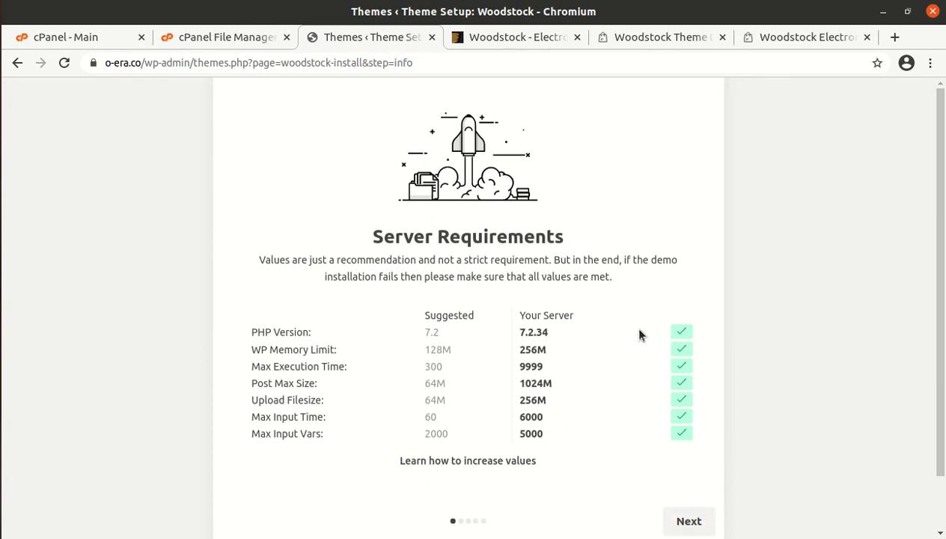
pyautogui.scroll(-2, 611, 342)
pyautogui.scroll(-1, 638, 362)
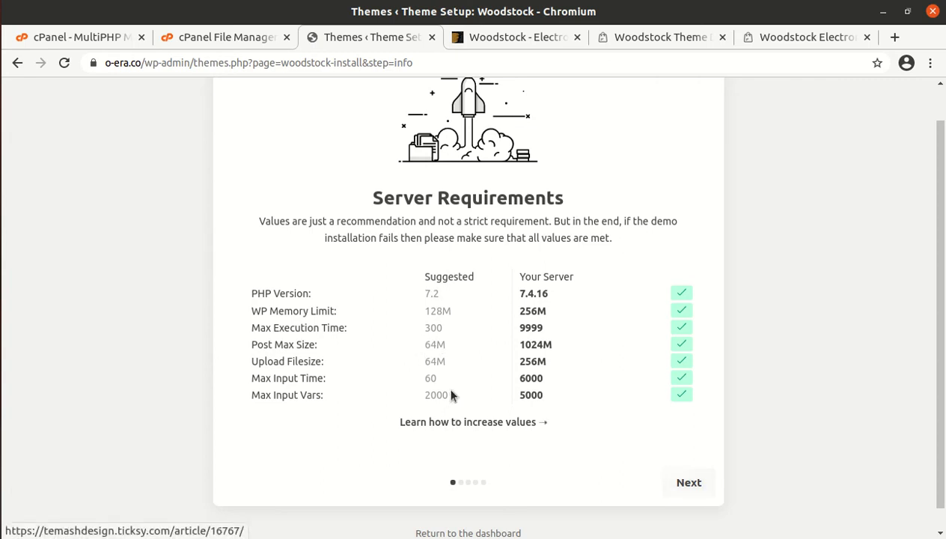
pyautogui.click(684, 485)
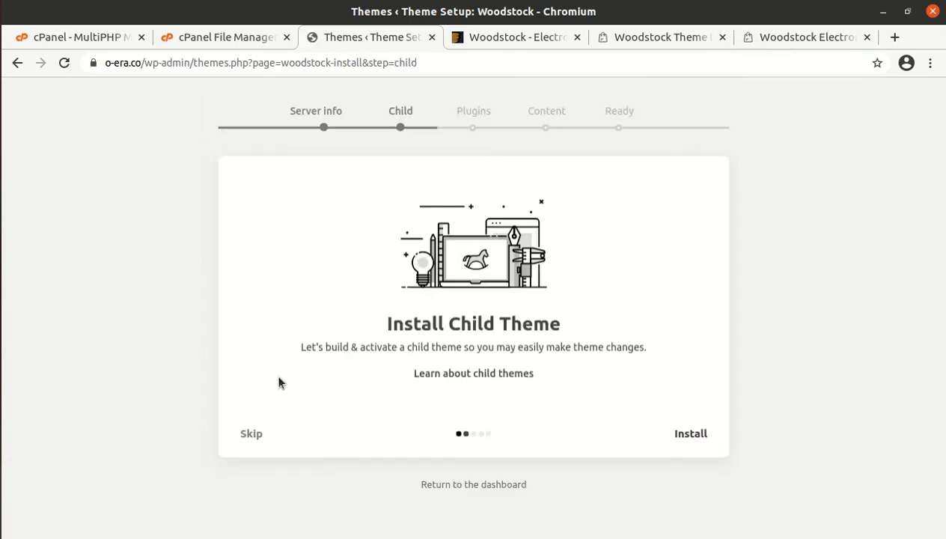
# Skip the child theme, review the advanced plugin list and install all the selected plugins.
pyautogui.click(252, 434)
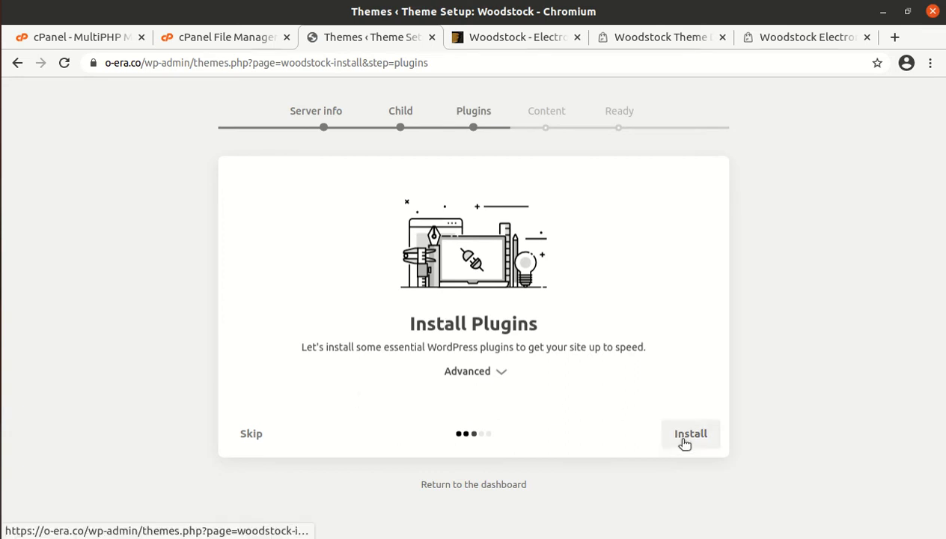
pyautogui.click(503, 377)
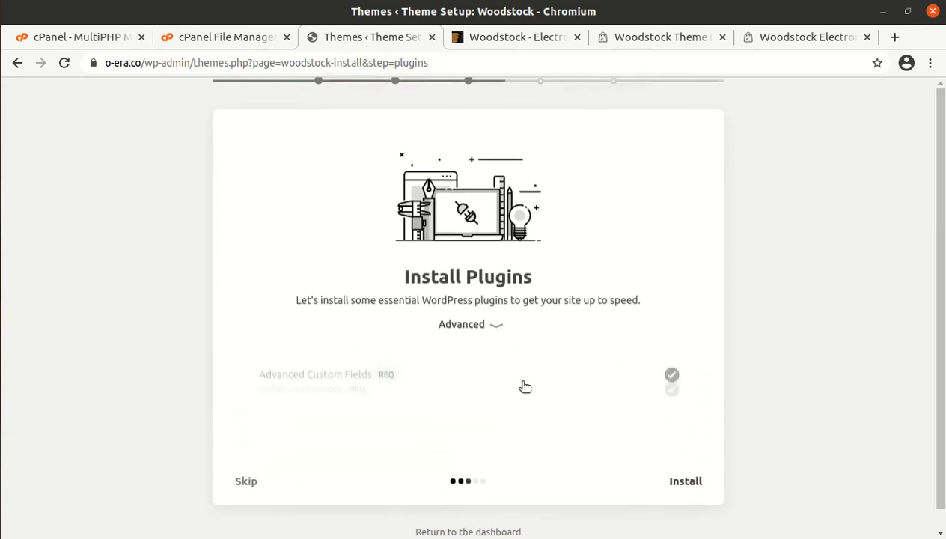
pyautogui.scroll(-3, 529, 387)
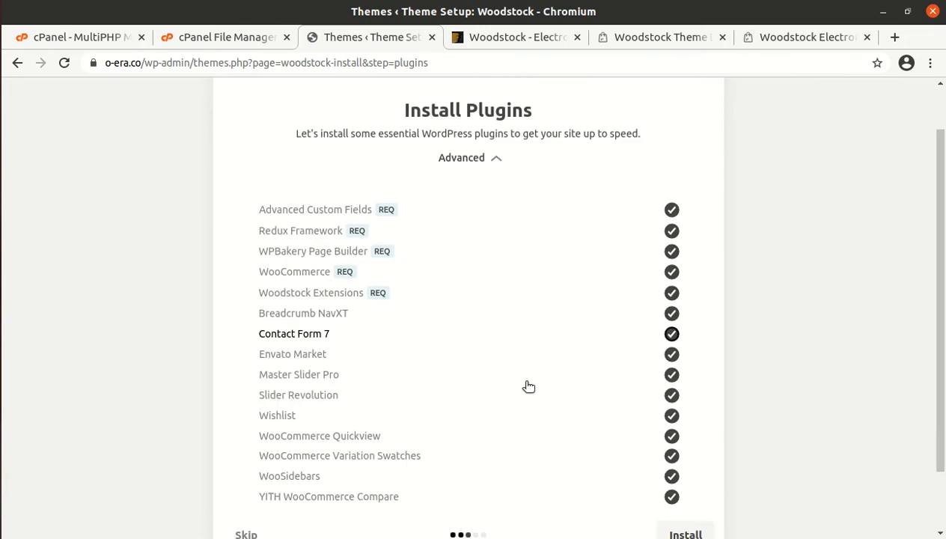
pyautogui.scroll(3, 389, 419)
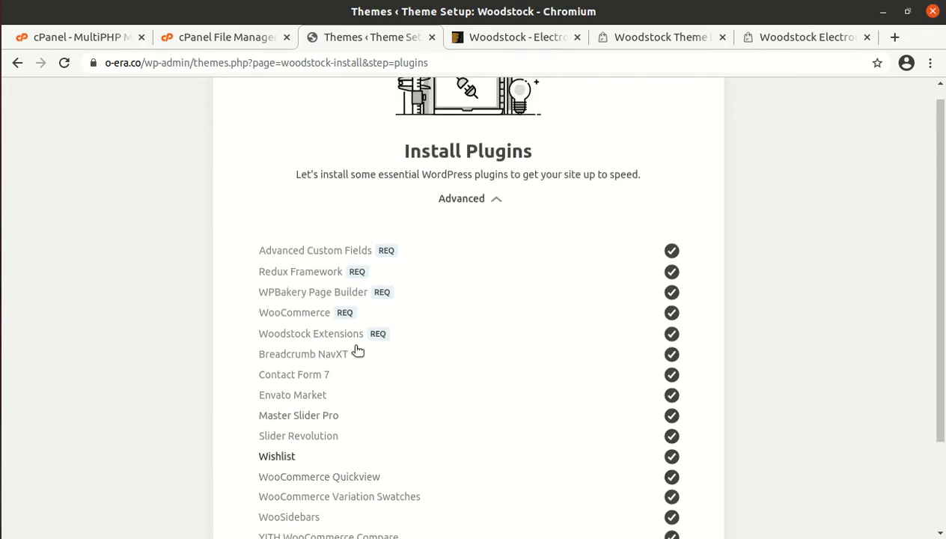
pyautogui.scroll(-3, 457, 341)
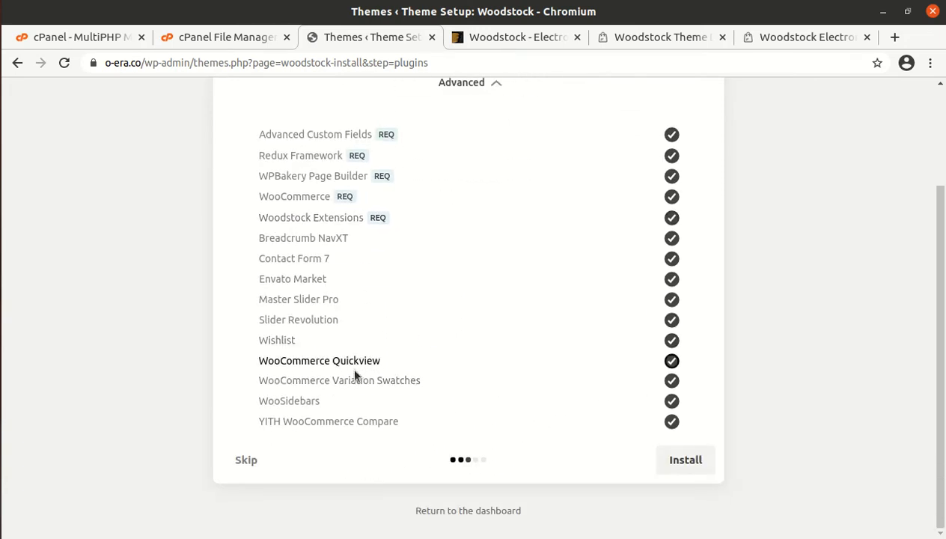
pyautogui.click(678, 464)
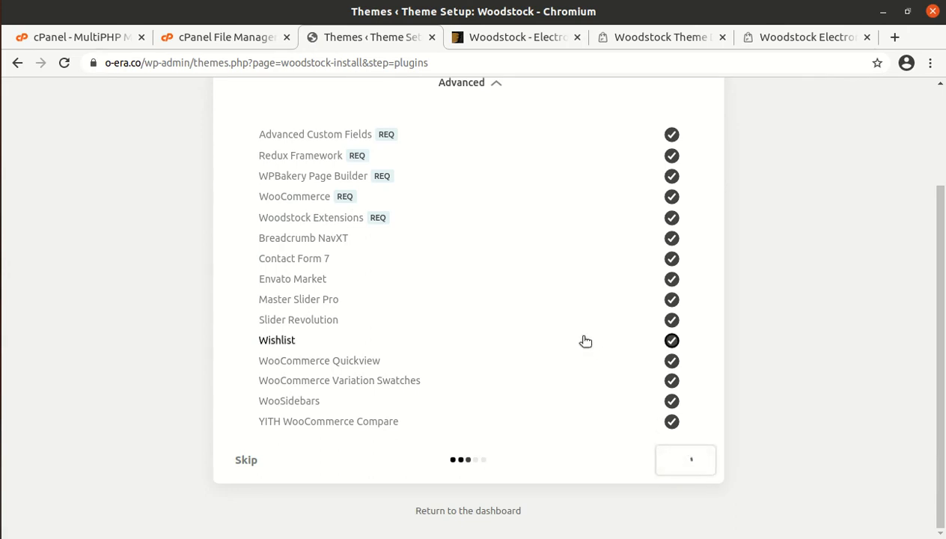
pyautogui.scroll(1, 586, 346)
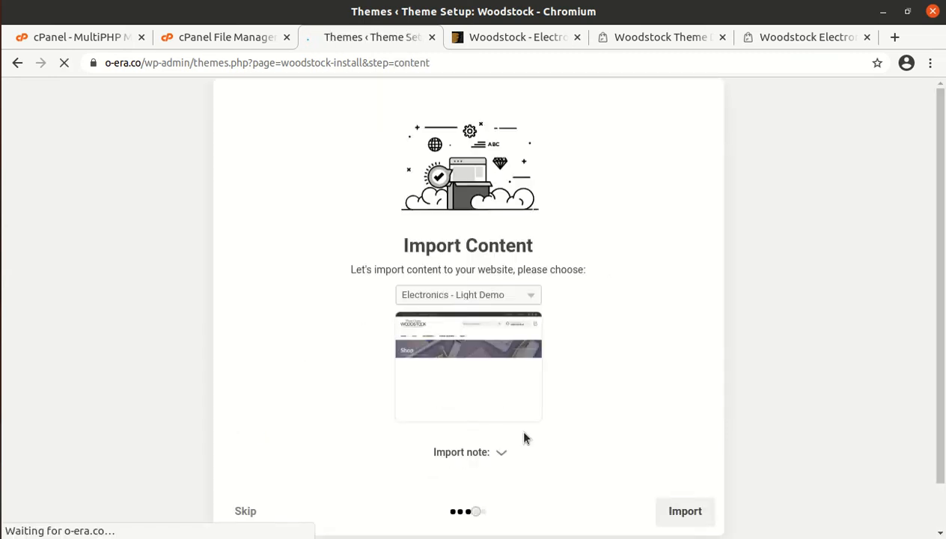
# Choose Electronics - Light Demo as the content, read the import note and import the demo.
pyautogui.scroll(-2, 548, 426)
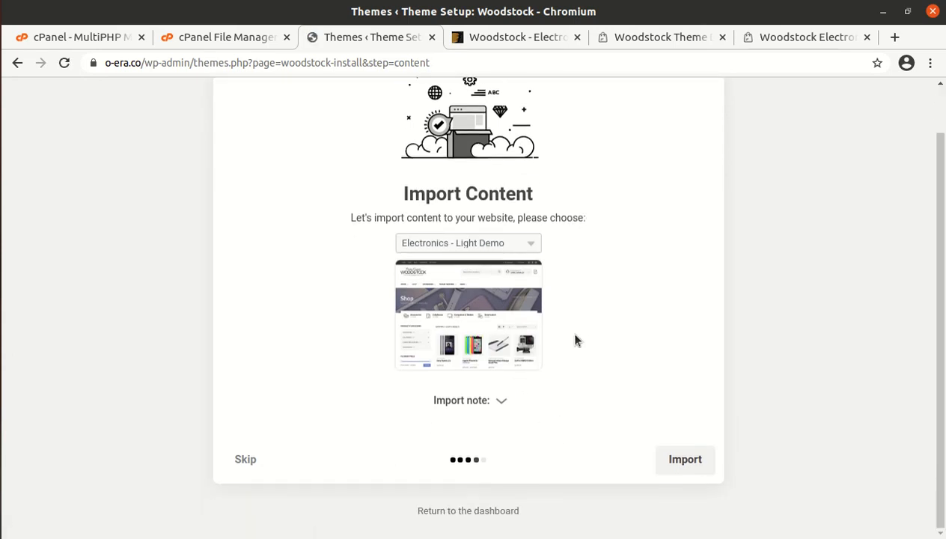
pyautogui.click(523, 247)
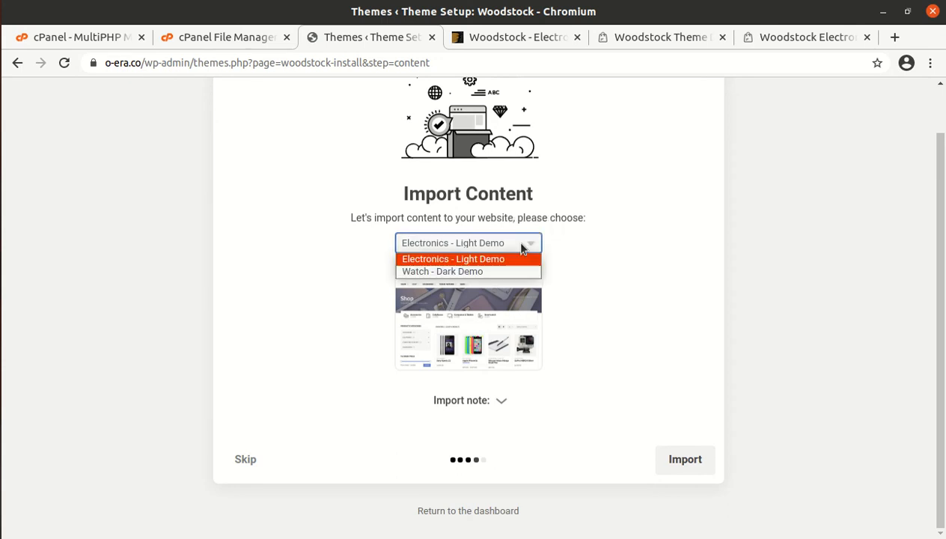
pyautogui.click(479, 259)
pyautogui.click(652, 237)
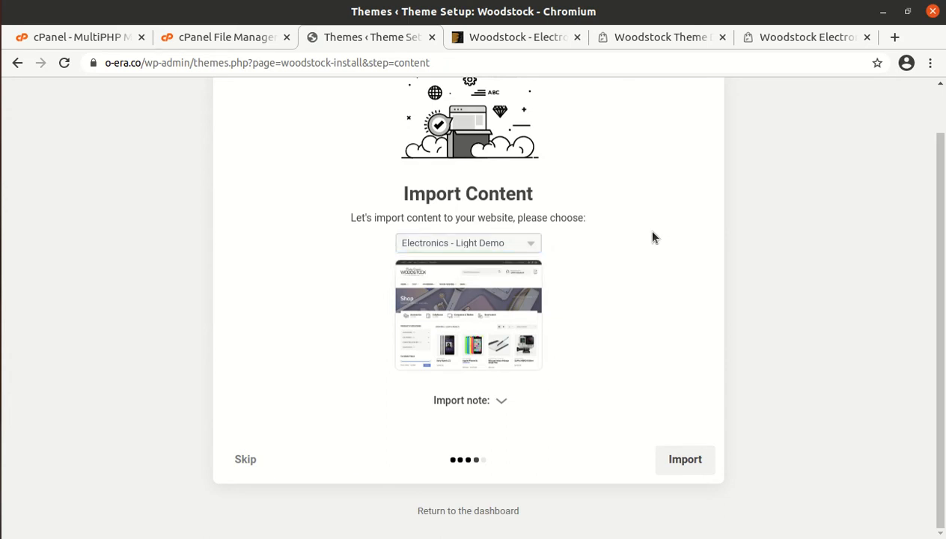
pyautogui.click(503, 401)
pyautogui.scroll(-2, 515, 402)
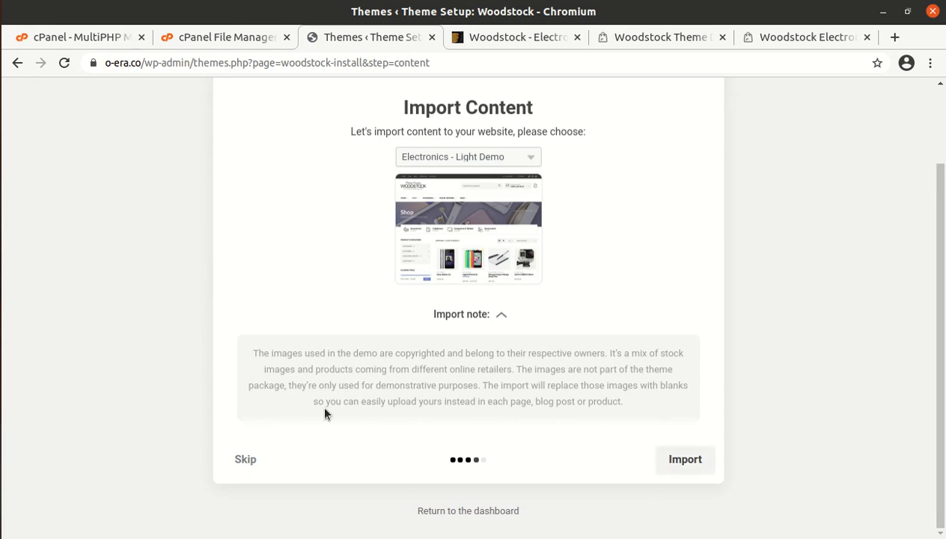
pyautogui.click(675, 461)
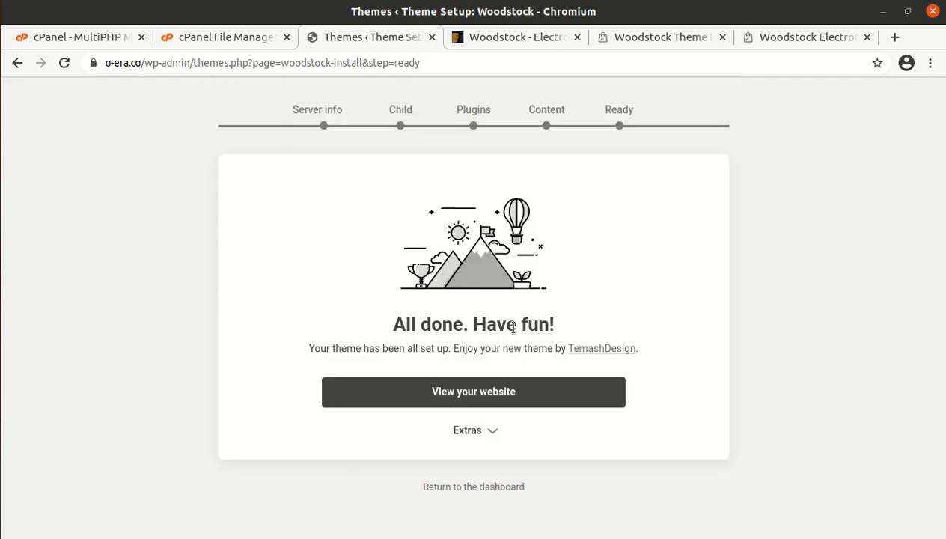
# View the finished website and examine its homepage, including the Master Slider notice and the category tiles.
pyautogui.click(459, 400)
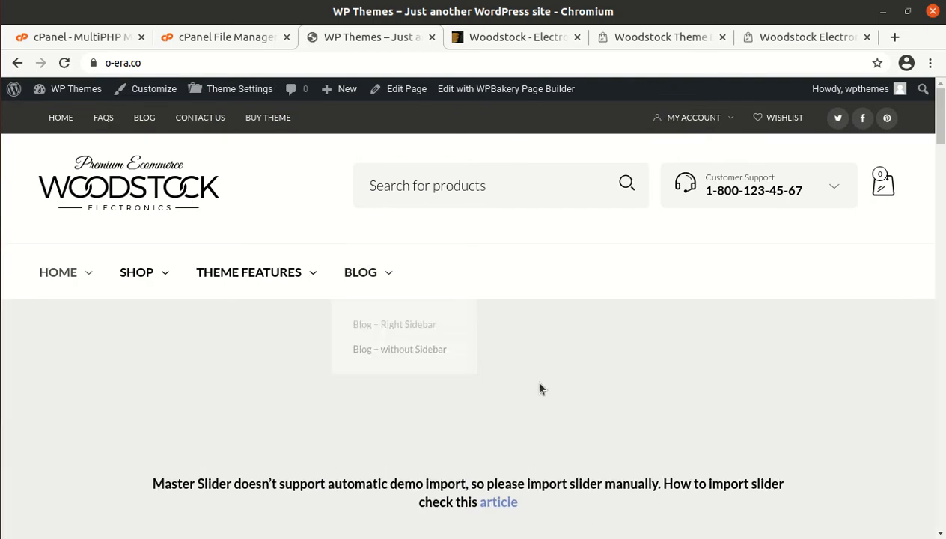
pyautogui.scroll(-2, 569, 412)
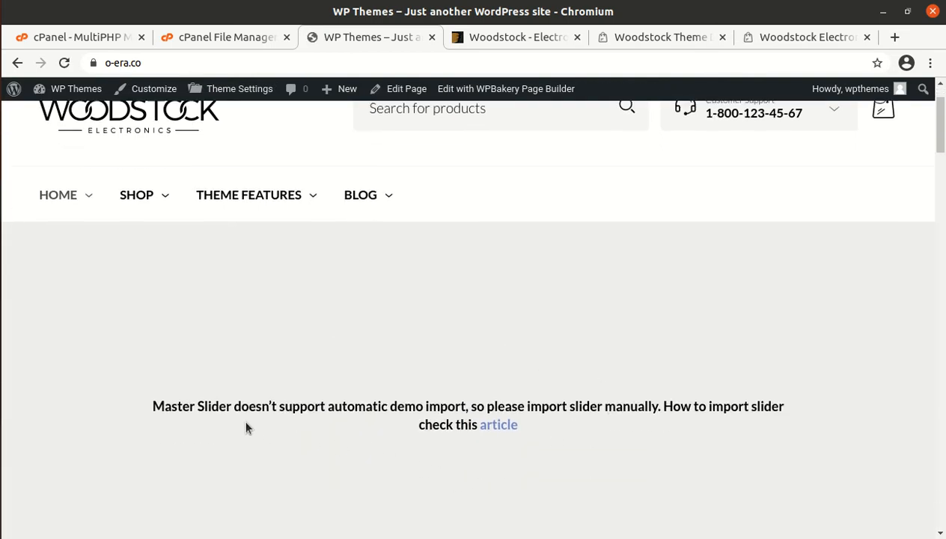
pyautogui.moveTo(116, 406); pyautogui.dragTo(584, 460)
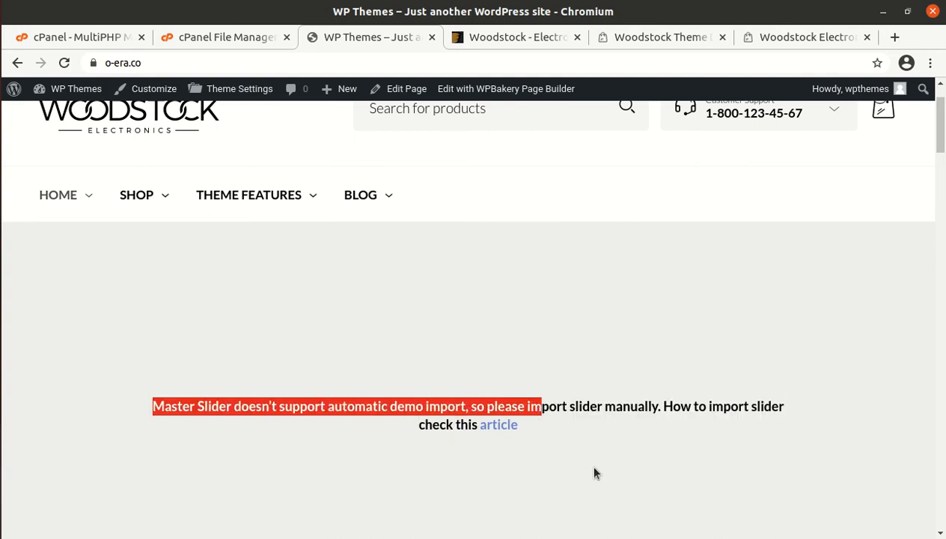
pyautogui.scroll(-2, 594, 469)
pyautogui.scroll(-10, 463, 354)
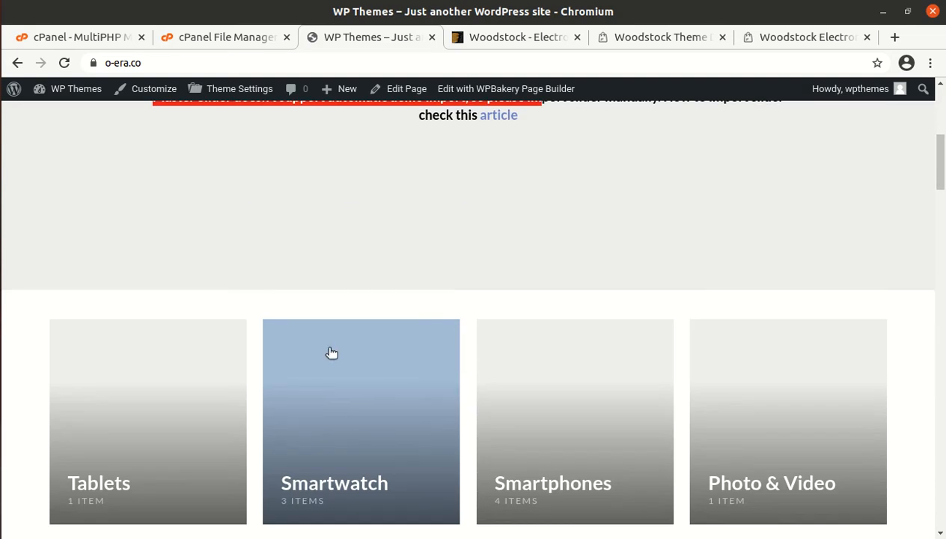
pyautogui.scroll(12, 277, 374)
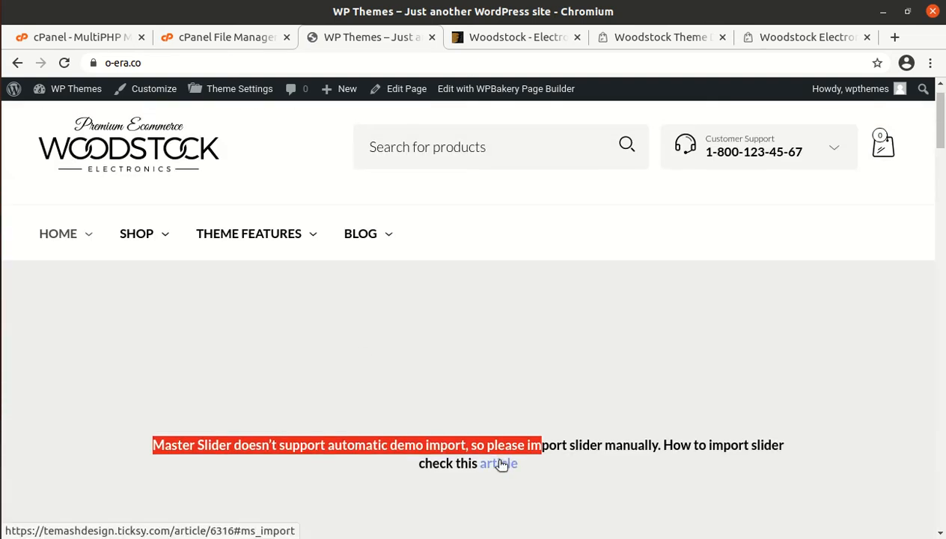
# Open the slider import article linked in the homepage notice and skim its setup wizard instructions.
pyautogui.click(500, 463)
pyautogui.click(443, 39)
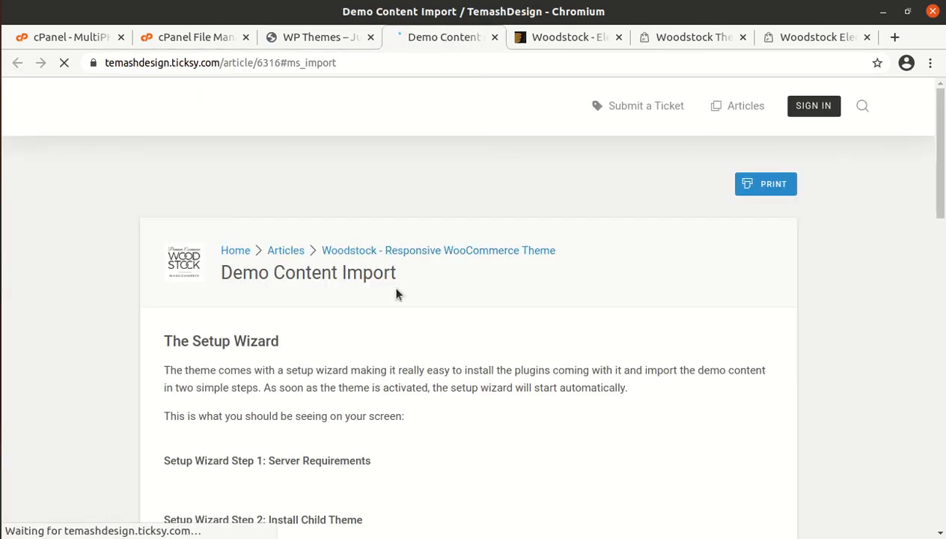
pyautogui.scroll(-3, 371, 317)
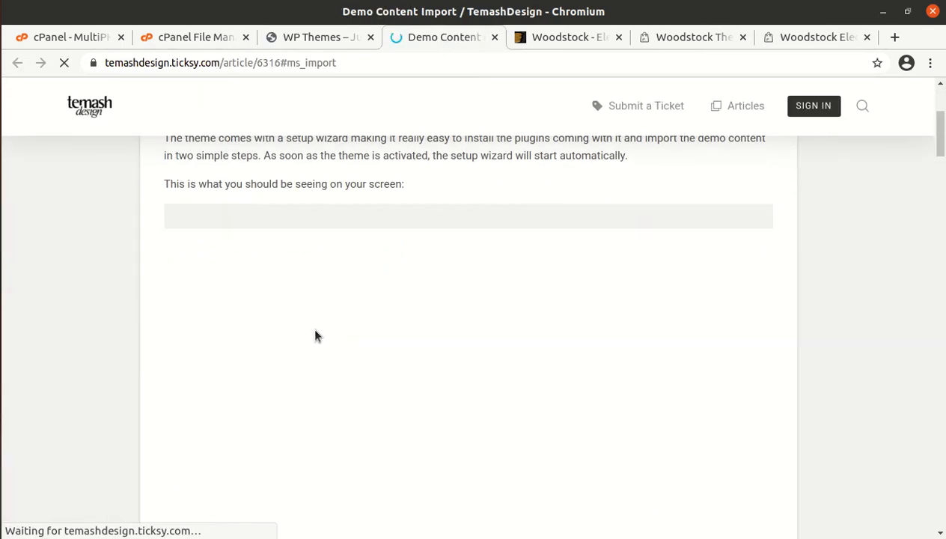
pyautogui.scroll(3, 352, 316)
pyautogui.scroll(-5, 272, 329)
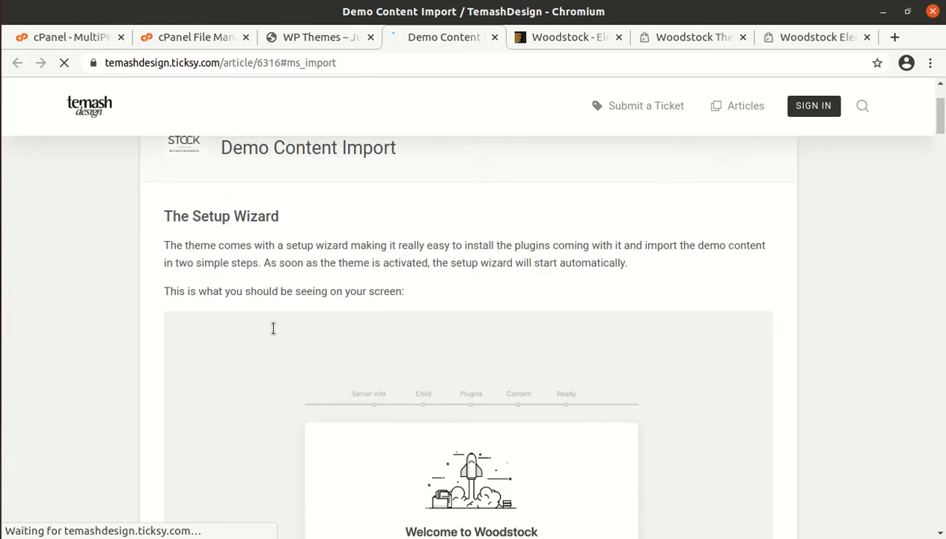
pyautogui.scroll(-15, 272, 329)
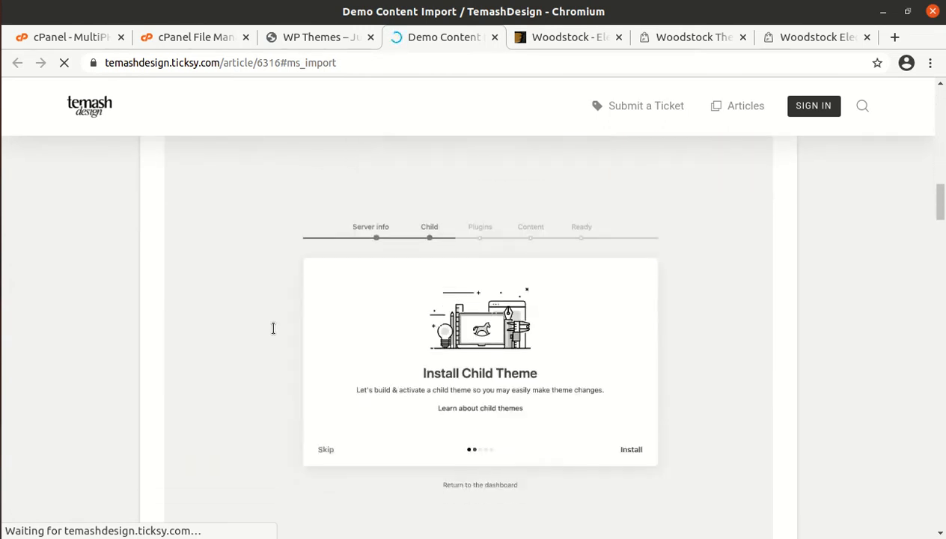
pyautogui.scroll(-10, 274, 334)
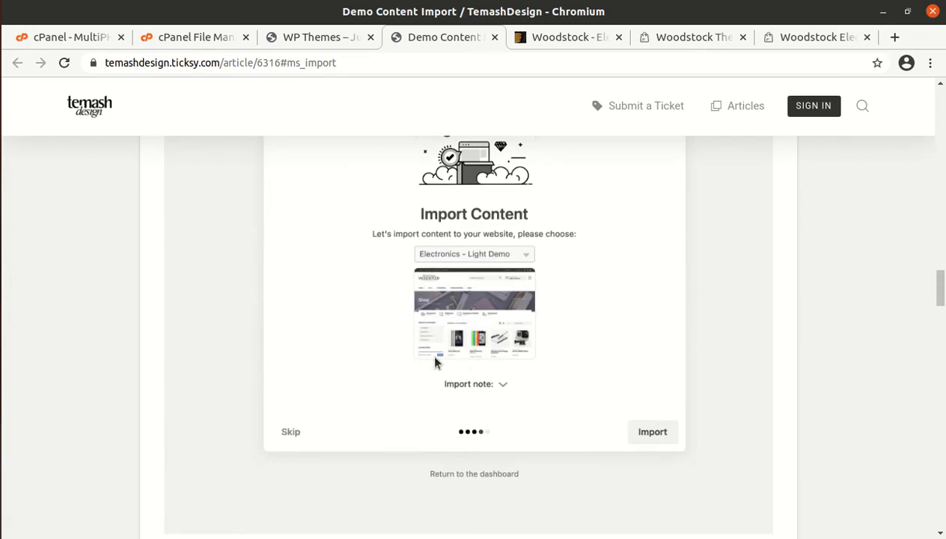
pyautogui.scroll(-3, 269, 397)
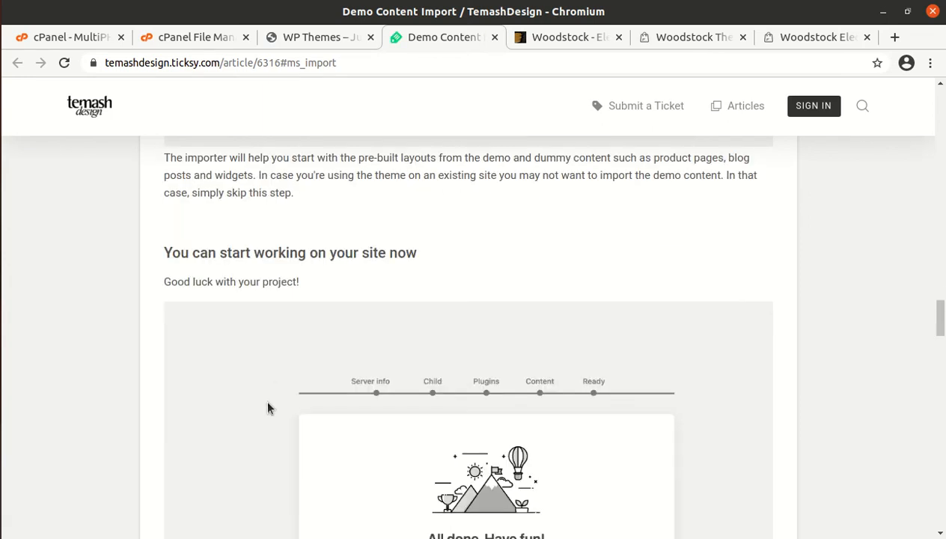
# Read the Alternative Importing Method instructions in the Demo Content Import article.
pyautogui.scroll(-8, 404, 290)
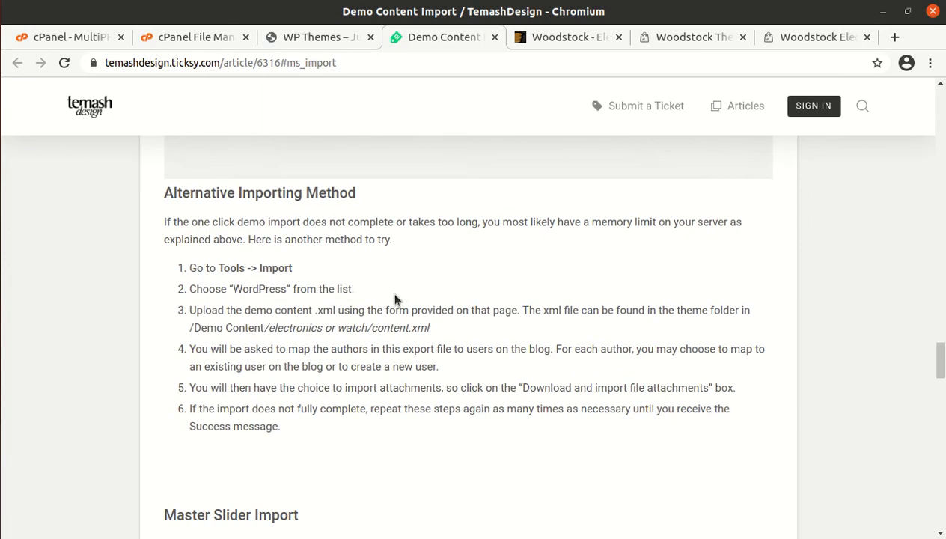
pyautogui.moveTo(228, 267); pyautogui.dragTo(320, 274)
pyautogui.click(398, 283)
pyautogui.moveTo(258, 289); pyautogui.dragTo(408, 310)
pyautogui.click(500, 307)
# Read the Master Slider Import section on where the demo file is located and how to import the slider.
pyautogui.scroll(-3, 410, 323)
pyautogui.scroll(-3, 410, 324)
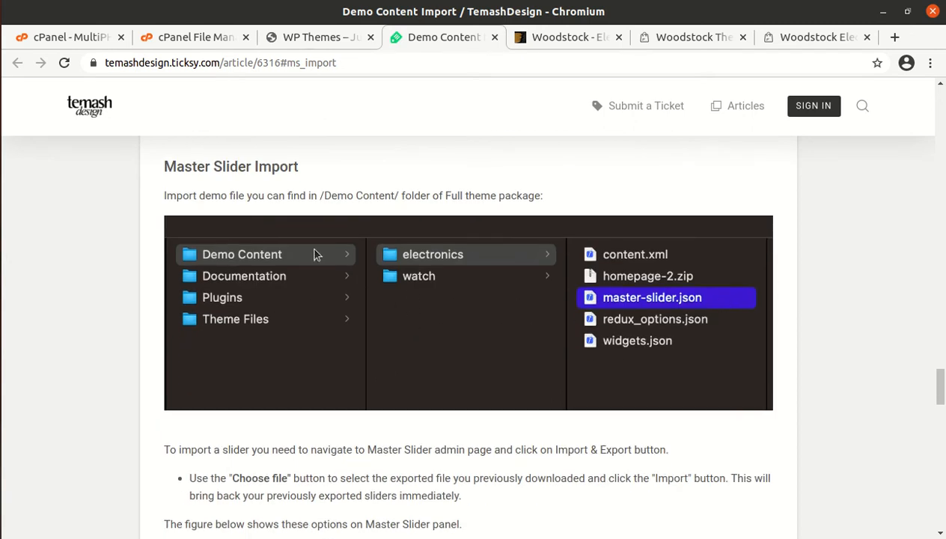
pyautogui.moveTo(182, 195); pyautogui.dragTo(263, 196)
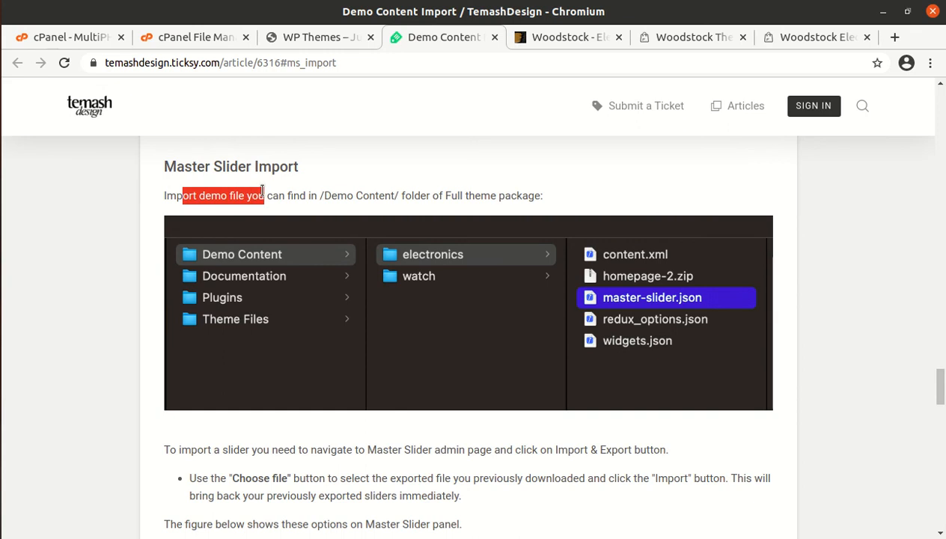
pyautogui.moveTo(345, 199); pyautogui.dragTo(378, 196)
pyautogui.moveTo(437, 196); pyautogui.dragTo(592, 203)
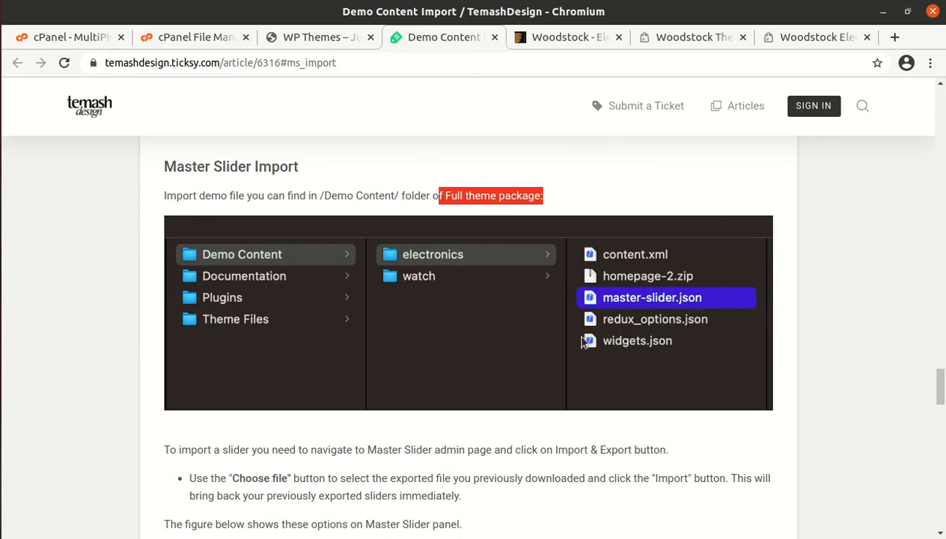
pyautogui.moveTo(197, 449); pyautogui.dragTo(698, 455)
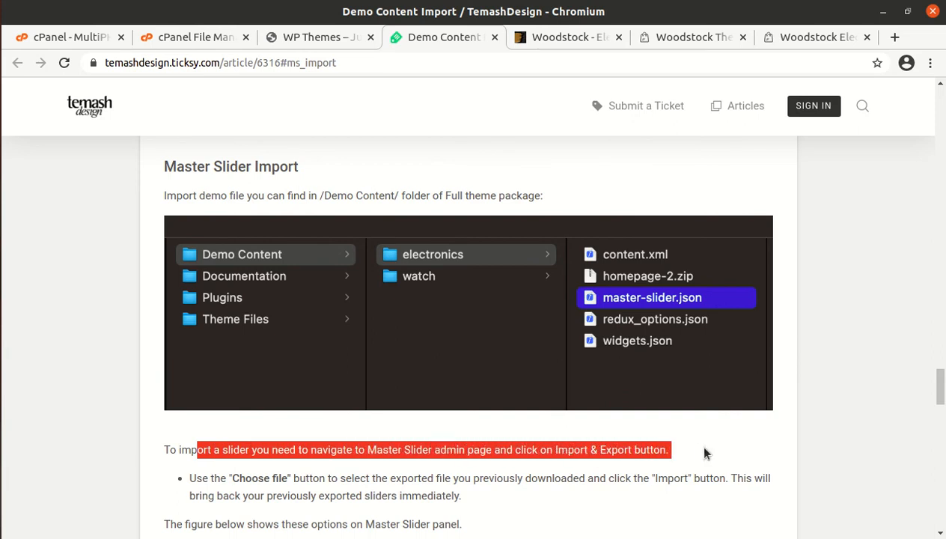
pyautogui.scroll(-2, 699, 453)
# Go to the Master Slider page of the WordPress admin and open its import and export options.
pyautogui.click(286, 39)
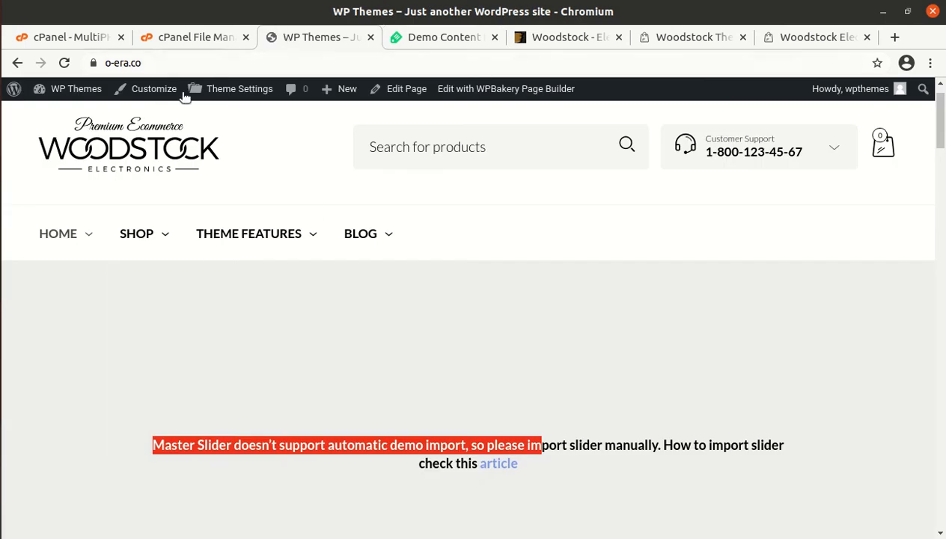
pyautogui.moveTo(65, 96)
pyautogui.click(68, 112)
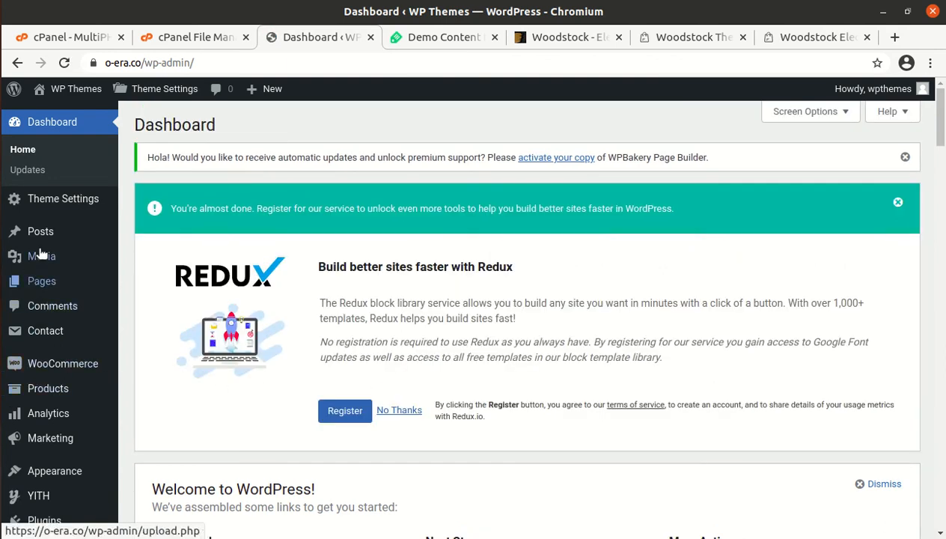
pyautogui.scroll(-2, 75, 528)
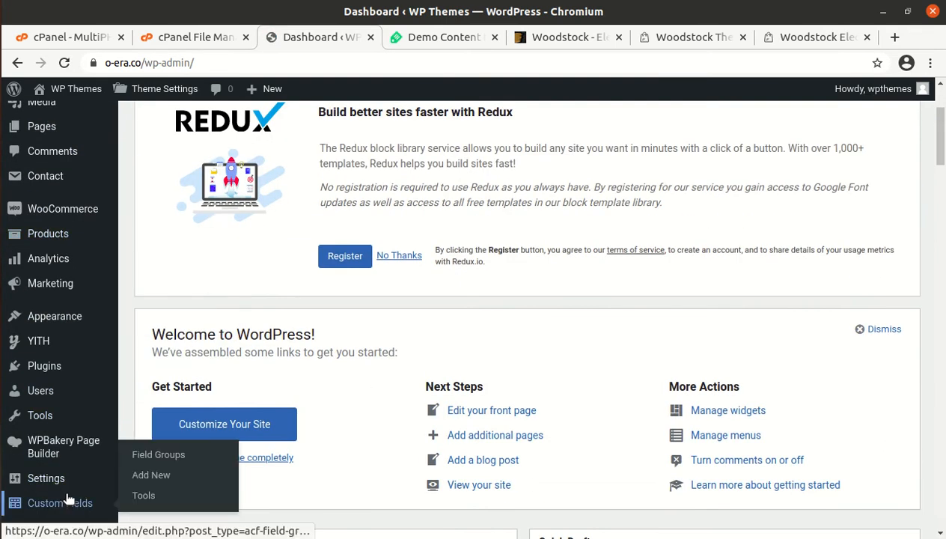
pyautogui.scroll(-3, 69, 500)
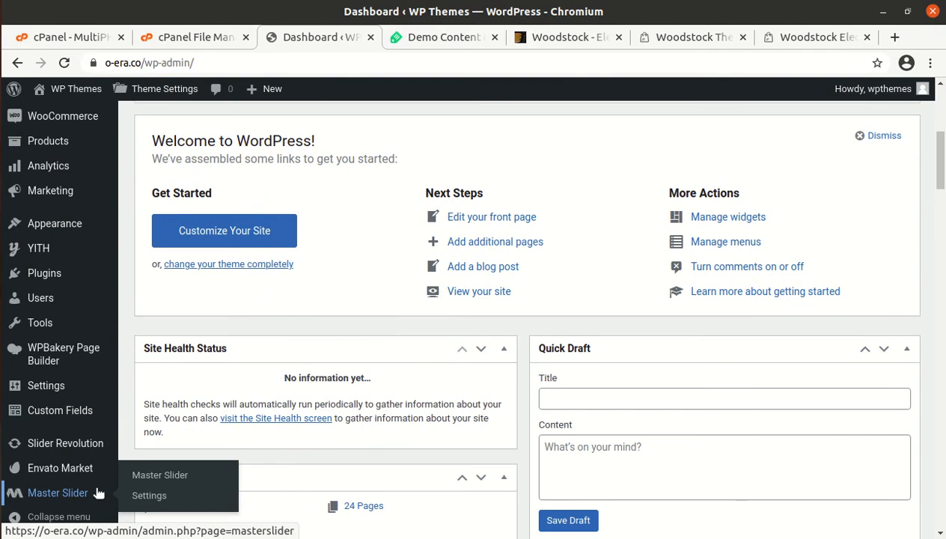
pyautogui.click(147, 483)
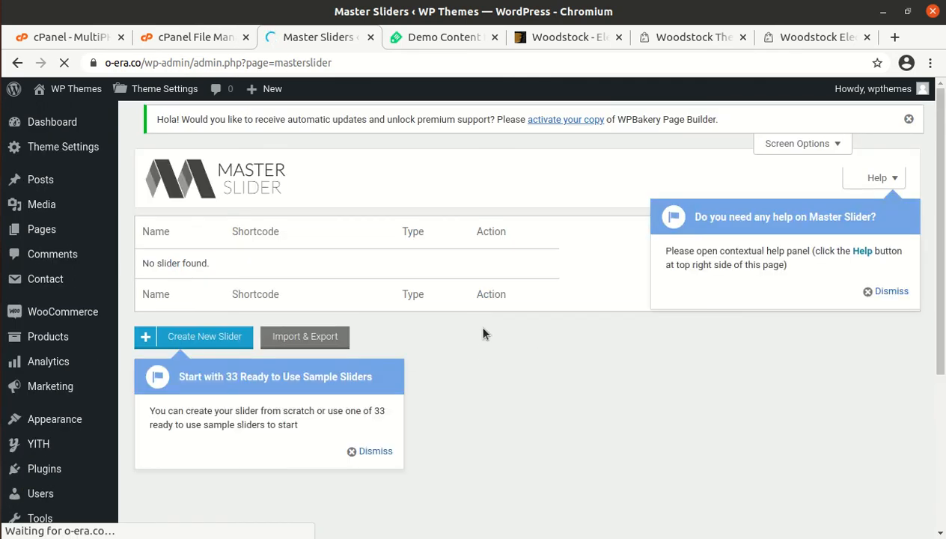
pyautogui.click(294, 337)
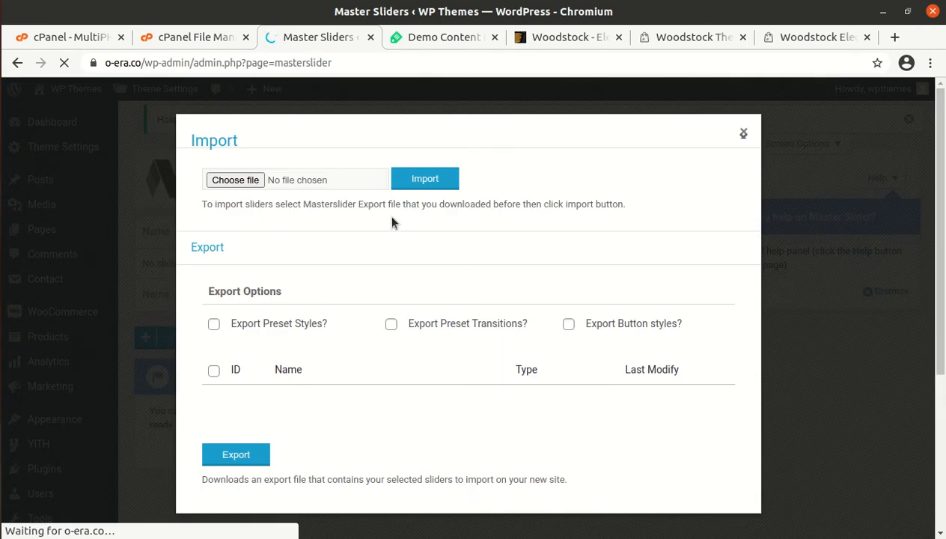
# Import the slider from master-slider.json in the Demo Content/electronics folder of the woodstock_v2.6 package.
pyautogui.click(229, 182)
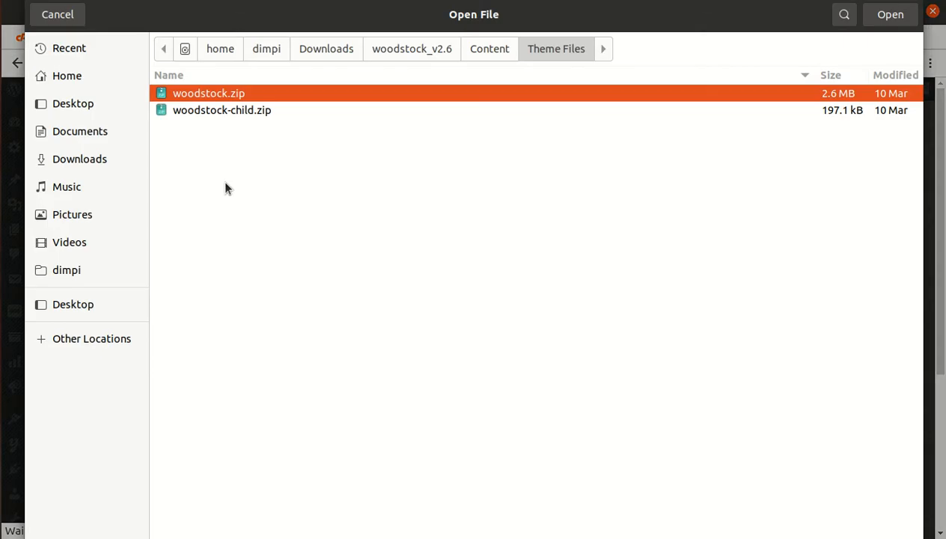
pyautogui.click(488, 49)
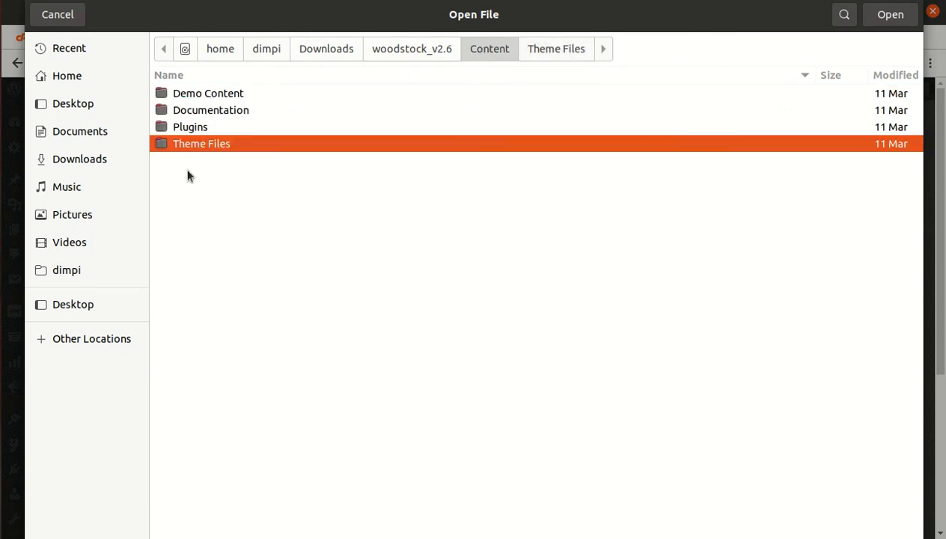
pyautogui.doubleClick(220, 93)
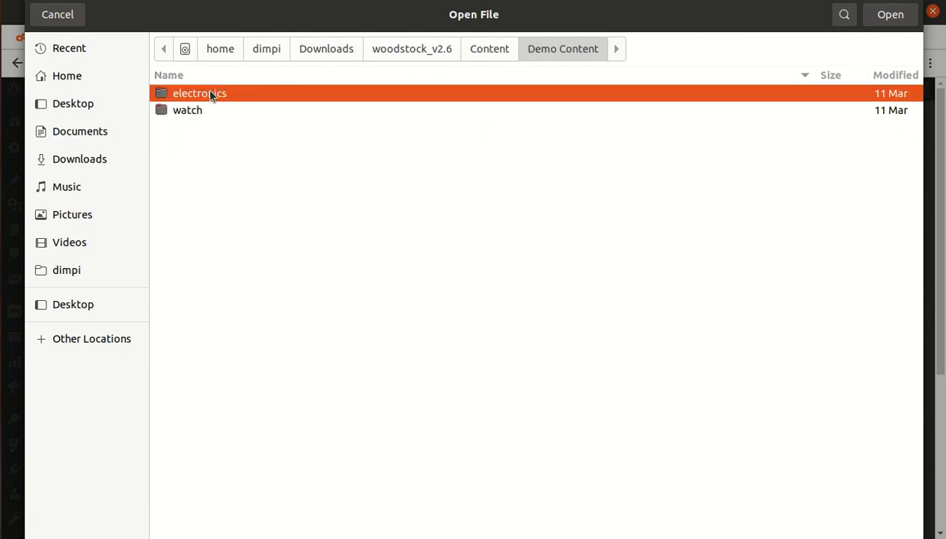
pyautogui.doubleClick(207, 93)
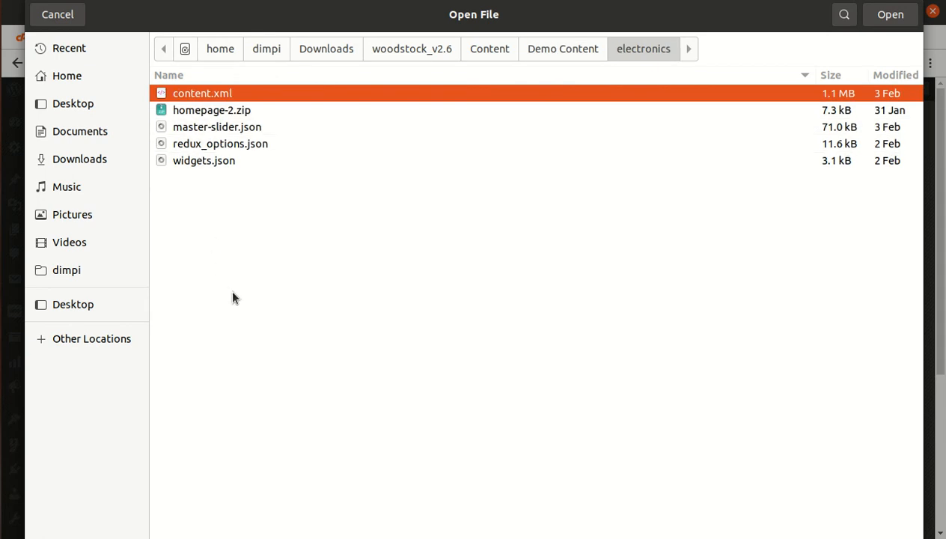
pyautogui.click(235, 127)
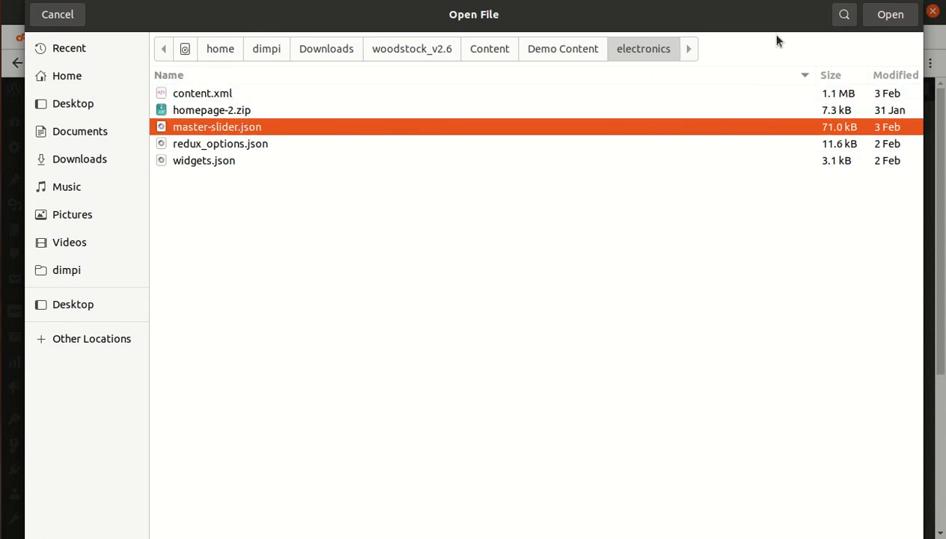
pyautogui.click(904, 19)
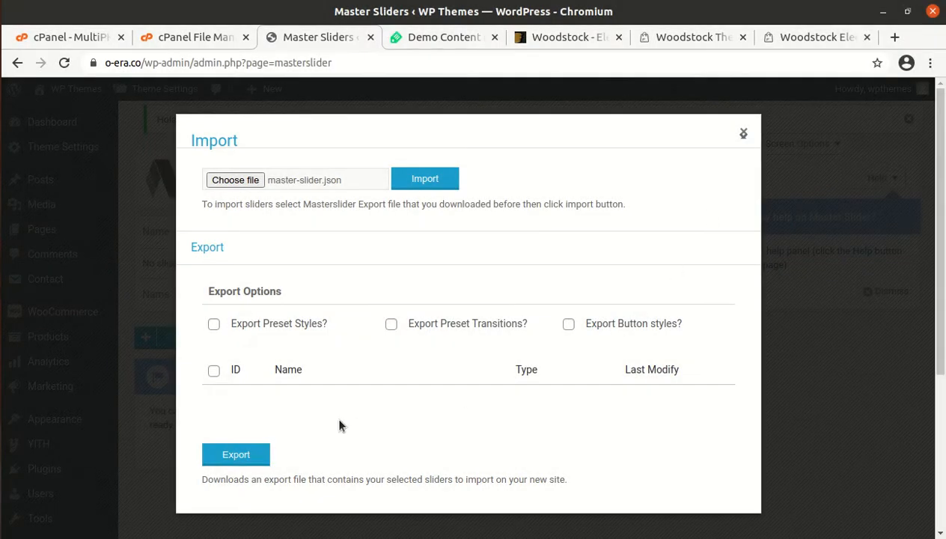
pyautogui.click(425, 180)
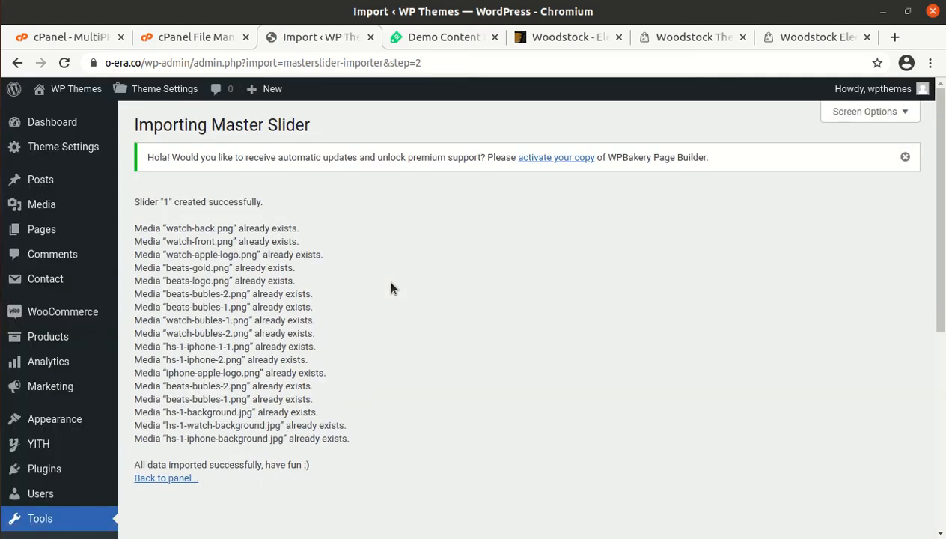
# Open the site in a new tab, close the old article tab, and check the homepage's slider area.
pyautogui.scroll(-3, 327, 333)
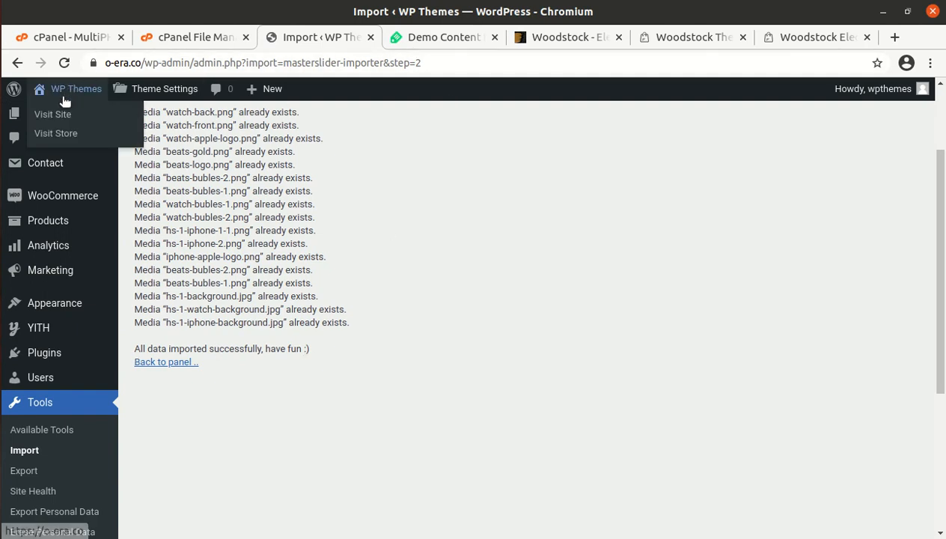
pyautogui.middleClick(54, 115)
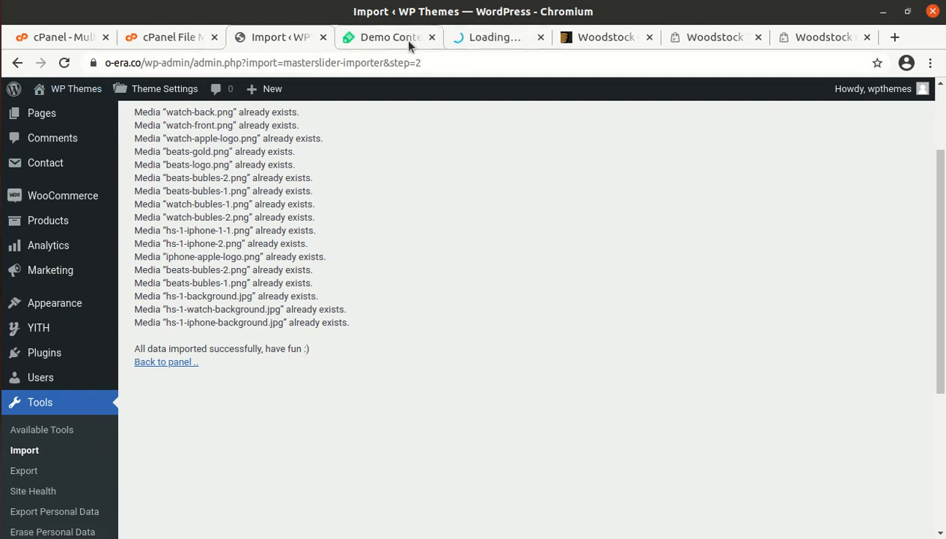
pyautogui.click(404, 39)
pyautogui.click(432, 37)
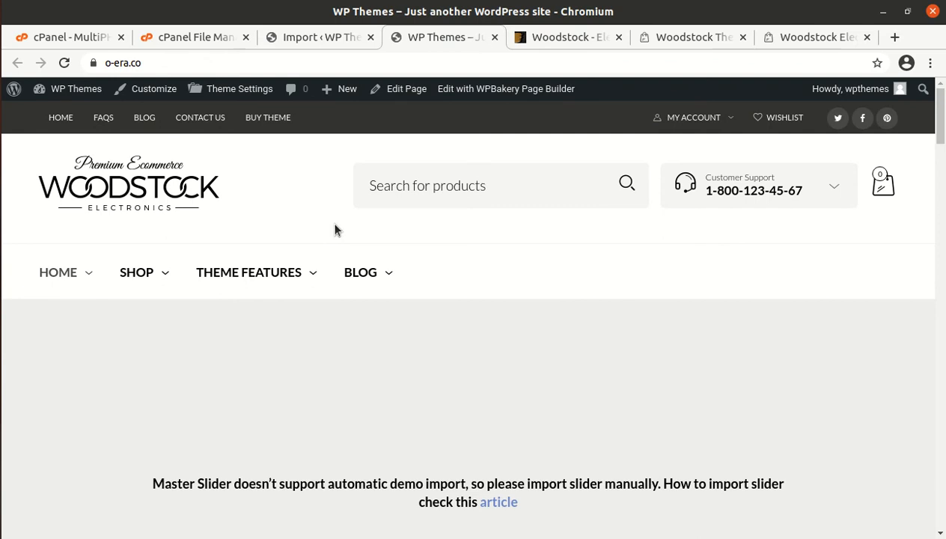
pyautogui.scroll(-5, 389, 360)
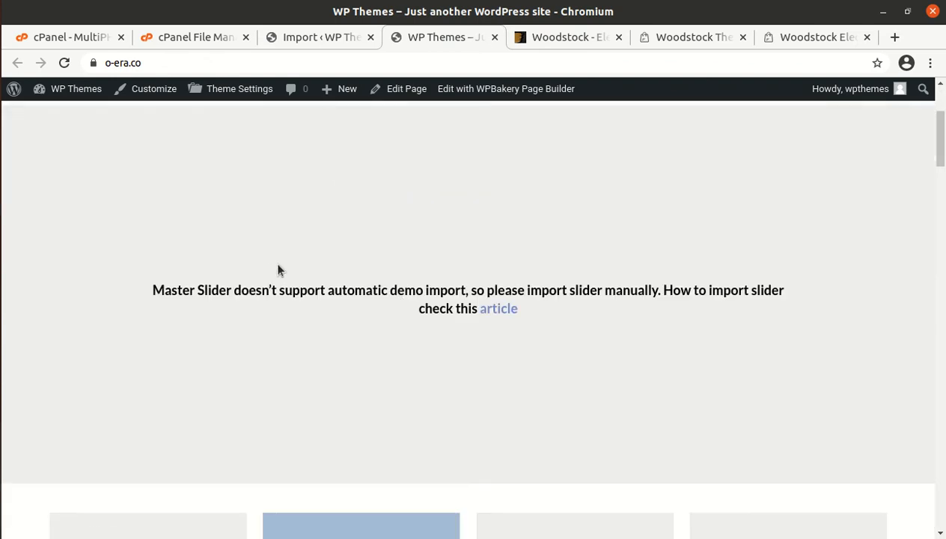
pyautogui.scroll(-3, 495, 308)
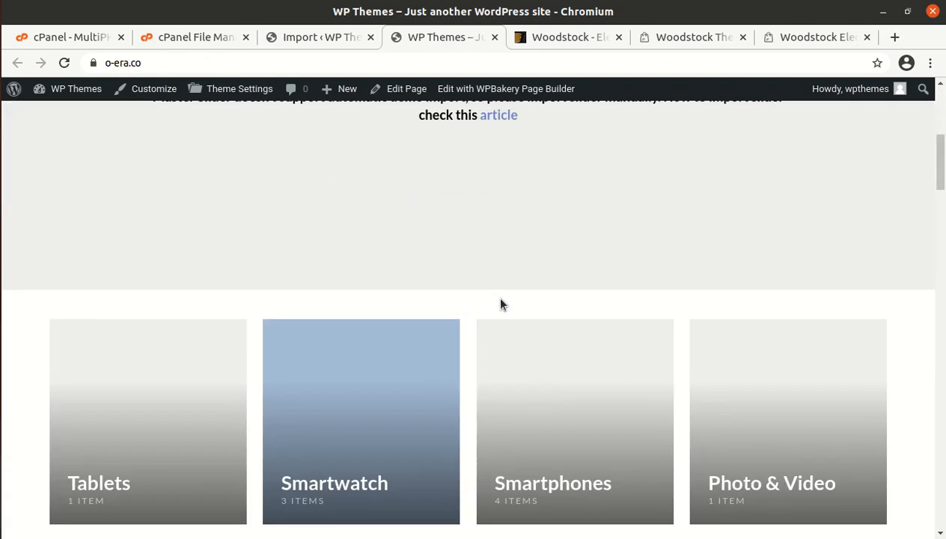
# Reopen the linked import article and read how to add the Master Slider element to the homepage after importing.
pyautogui.click(491, 118)
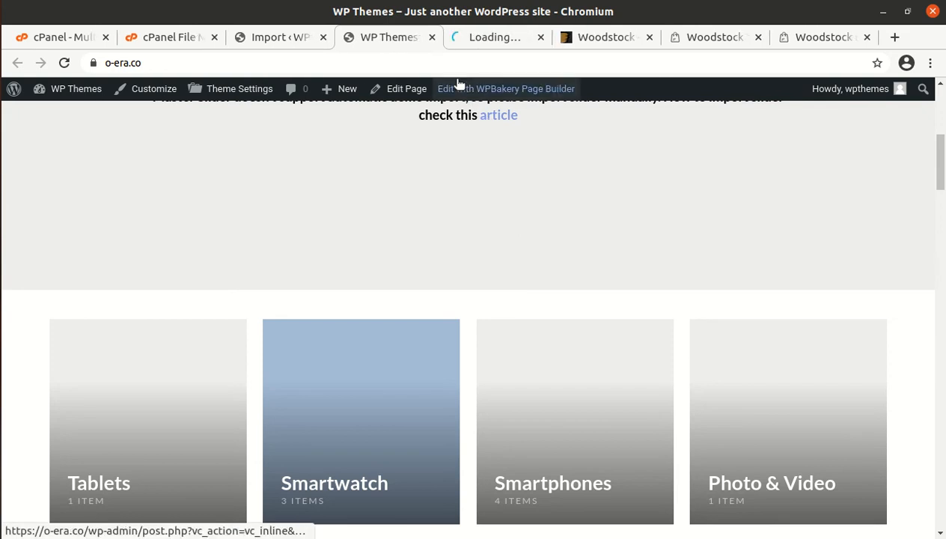
pyautogui.click(500, 34)
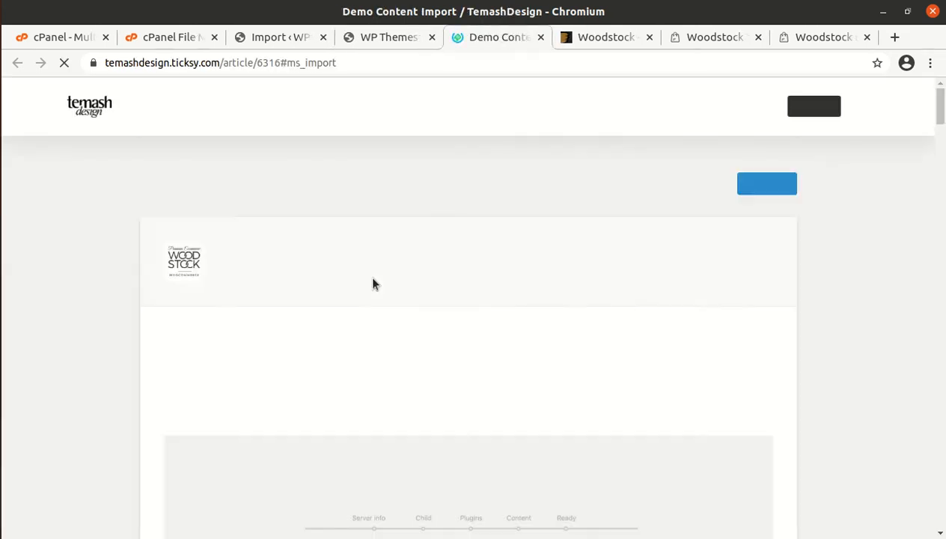
pyautogui.scroll(-10, 334, 329)
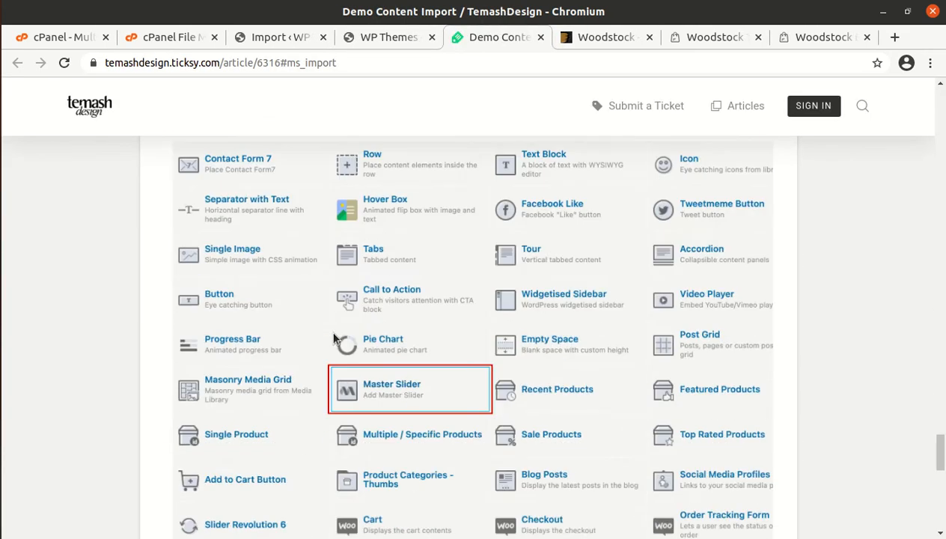
pyautogui.scroll(8, 366, 393)
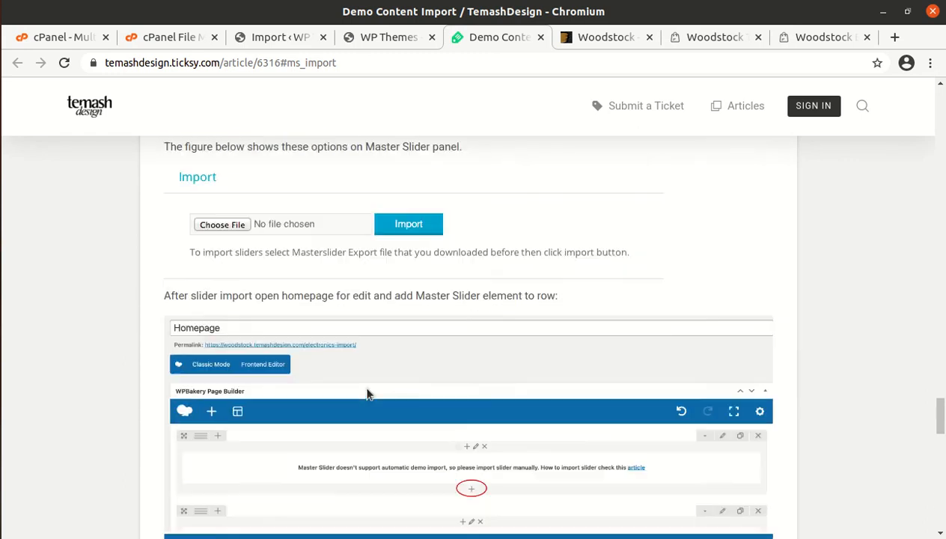
pyautogui.scroll(-4, 351, 393)
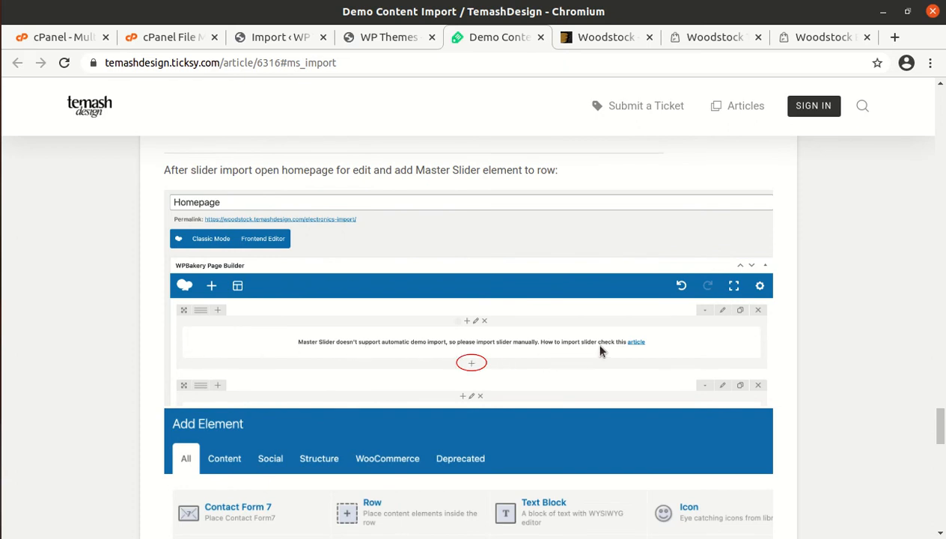
pyautogui.scroll(-7, 644, 348)
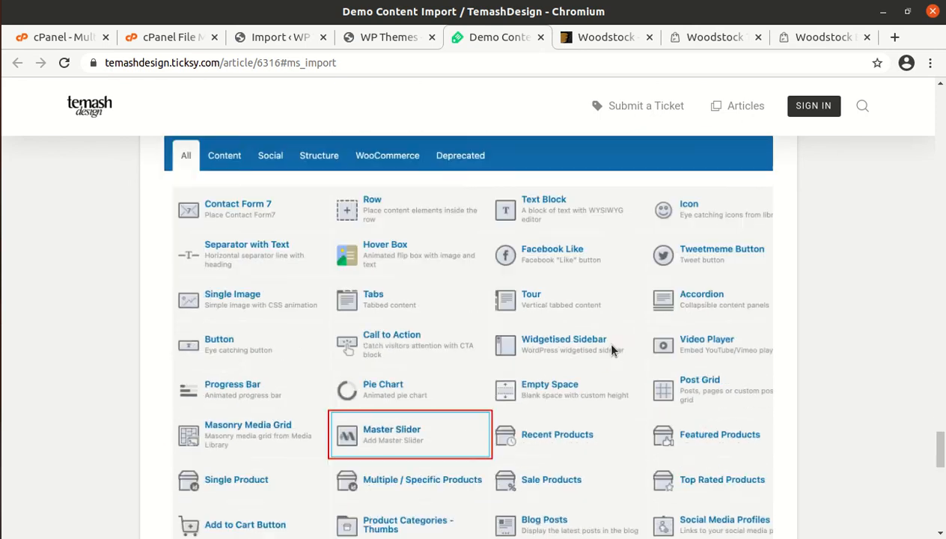
pyautogui.scroll(-5, 610, 350)
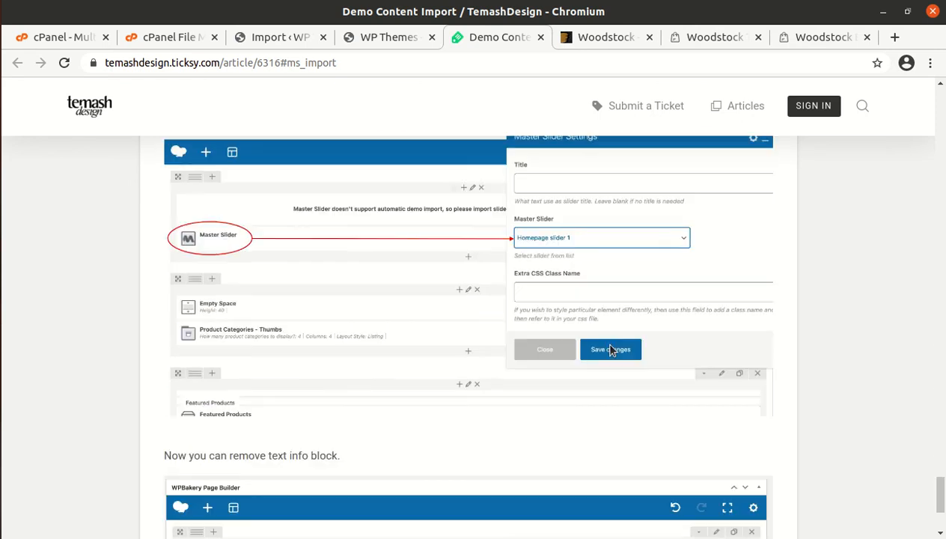
# Return to the Master Slider admin page to check the imported slider, and dismiss the help notice covering its actions.
pyautogui.click(401, 31)
pyautogui.click(292, 39)
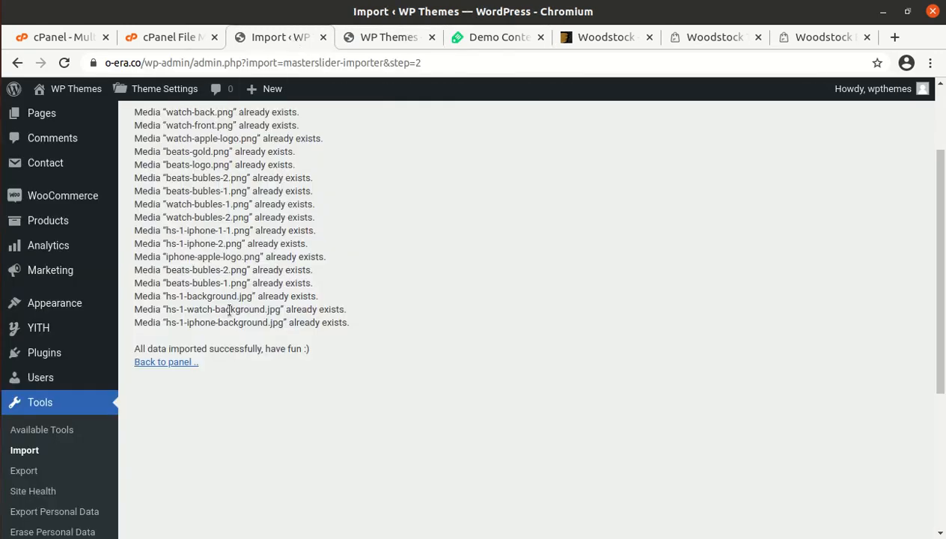
pyautogui.scroll(-3, 82, 419)
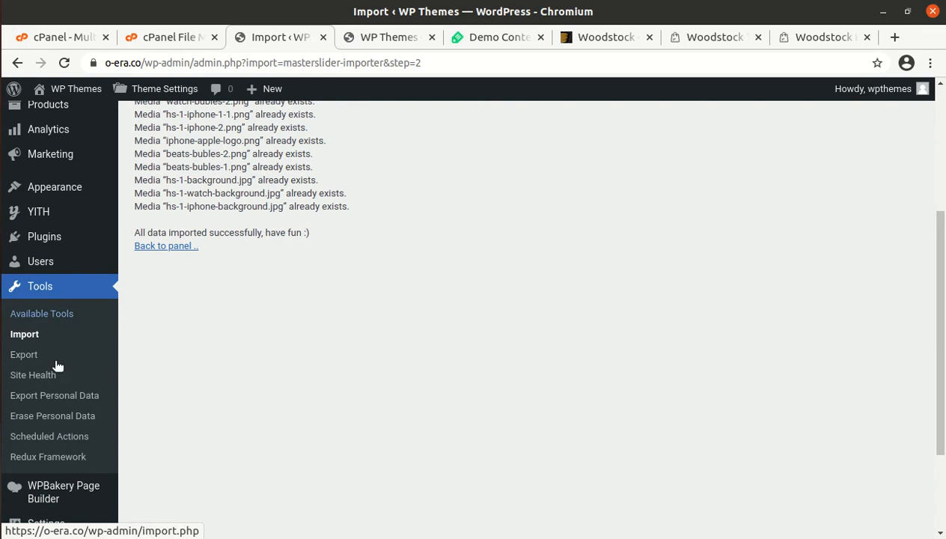
pyautogui.scroll(-3, 62, 395)
pyautogui.moveTo(61, 489)
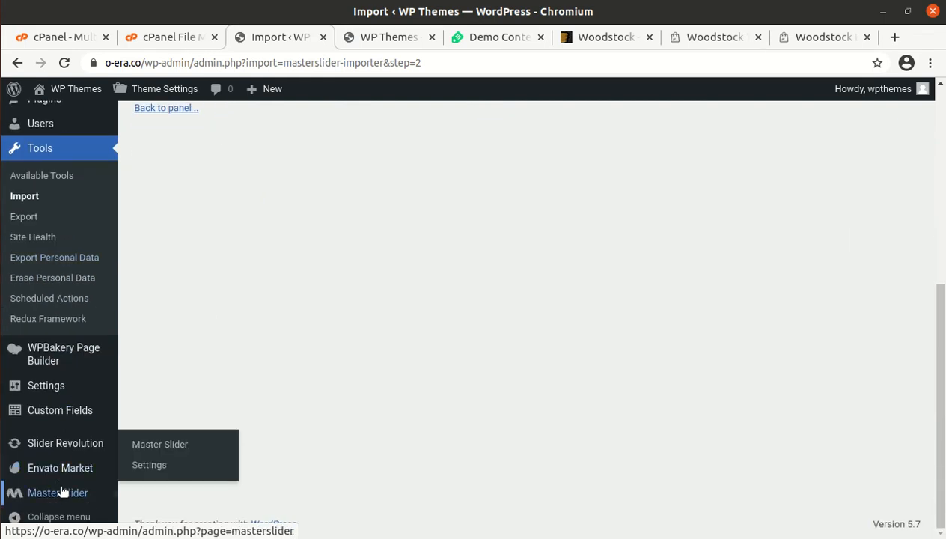
pyautogui.click(142, 454)
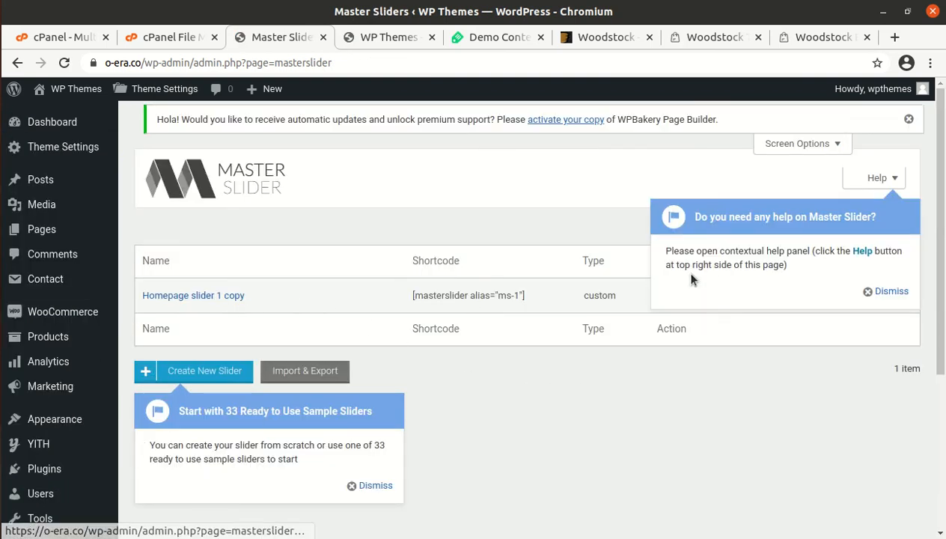
pyautogui.click(868, 291)
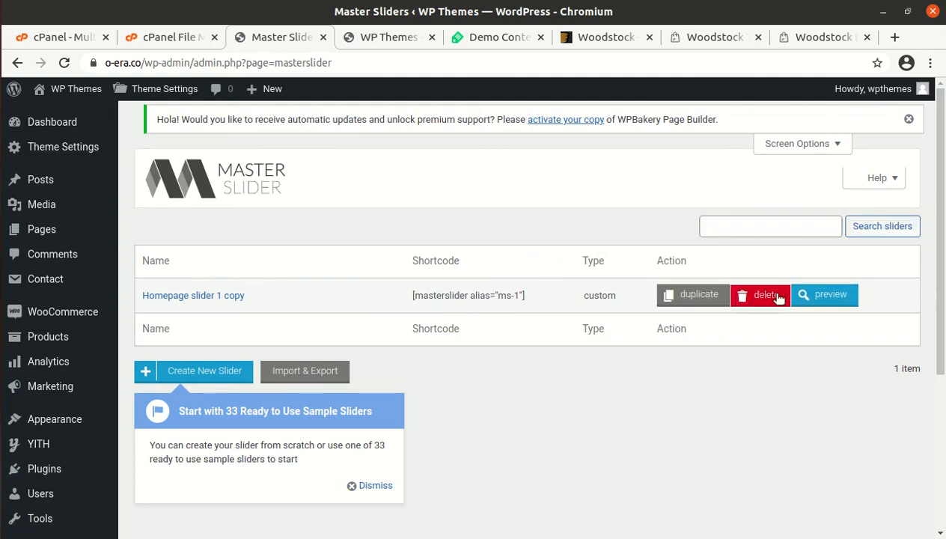
# Return to the site's homepage, reload it and open it for editing with WPBakery Page Builder.
pyautogui.click(374, 34)
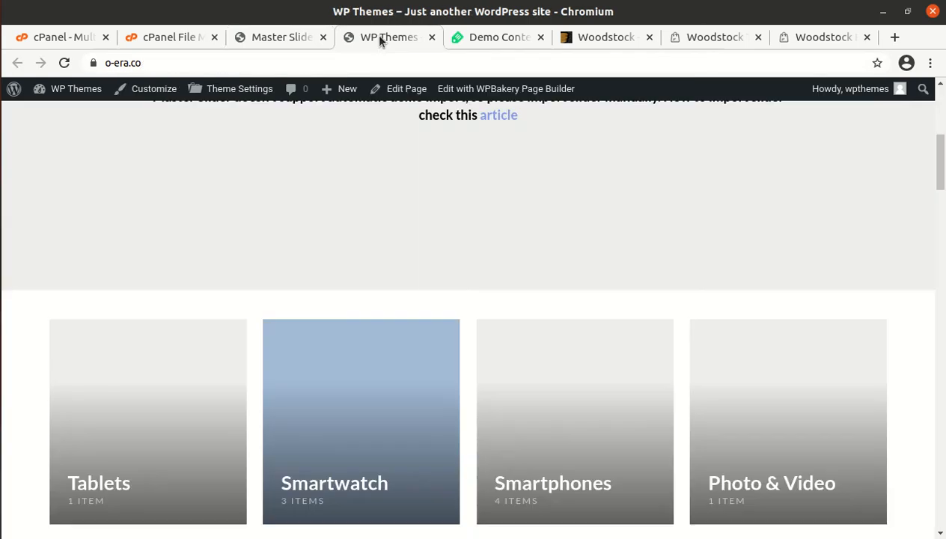
pyautogui.scroll(3, 418, 282)
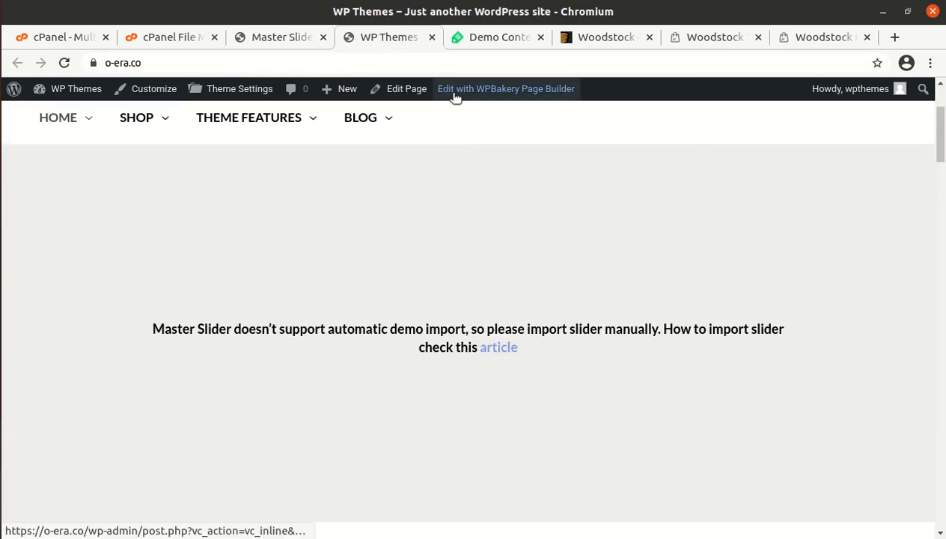
pyautogui.click(64, 63)
pyautogui.click(490, 90)
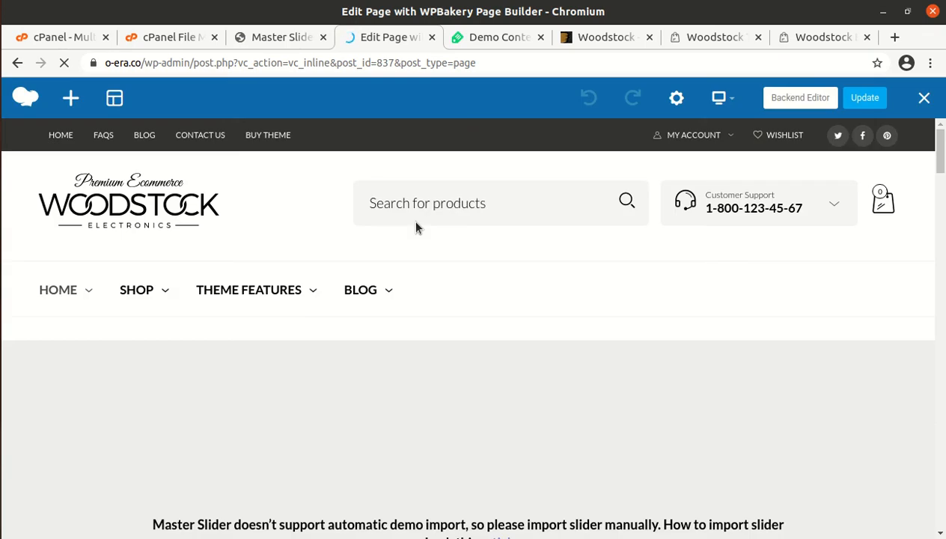
# Inspect the settings of the homepage's Master Slider placeholder text block in the frontend editor, and close them without saving.
pyautogui.scroll(-2, 390, 370)
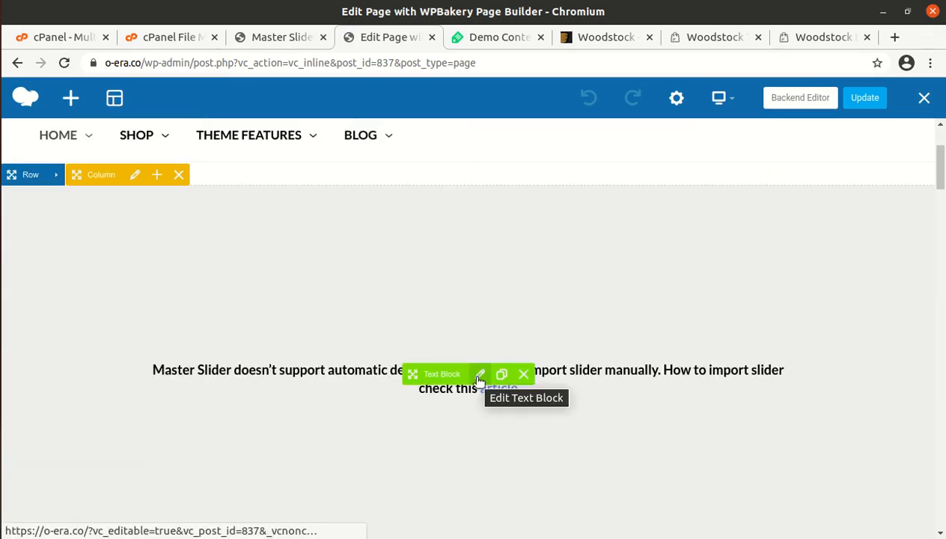
pyautogui.click(480, 375)
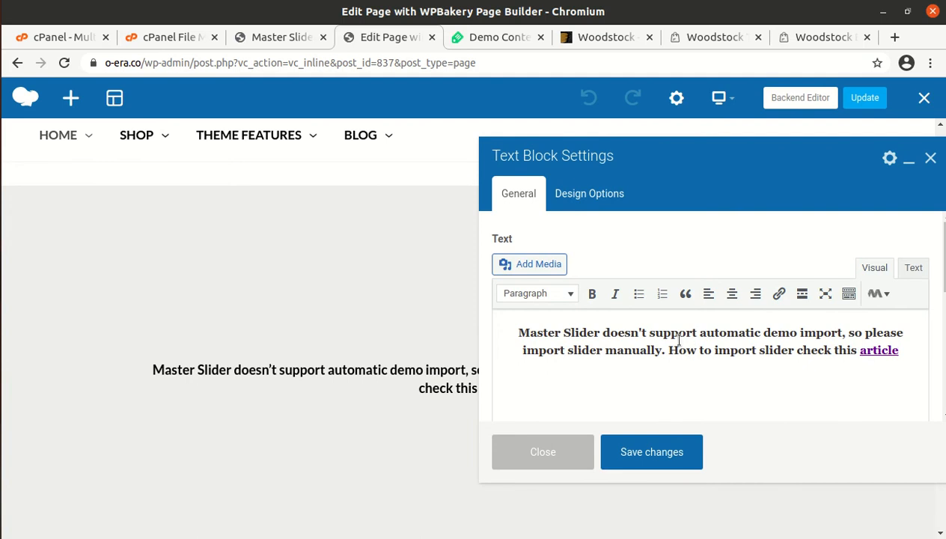
pyautogui.scroll(-5, 643, 324)
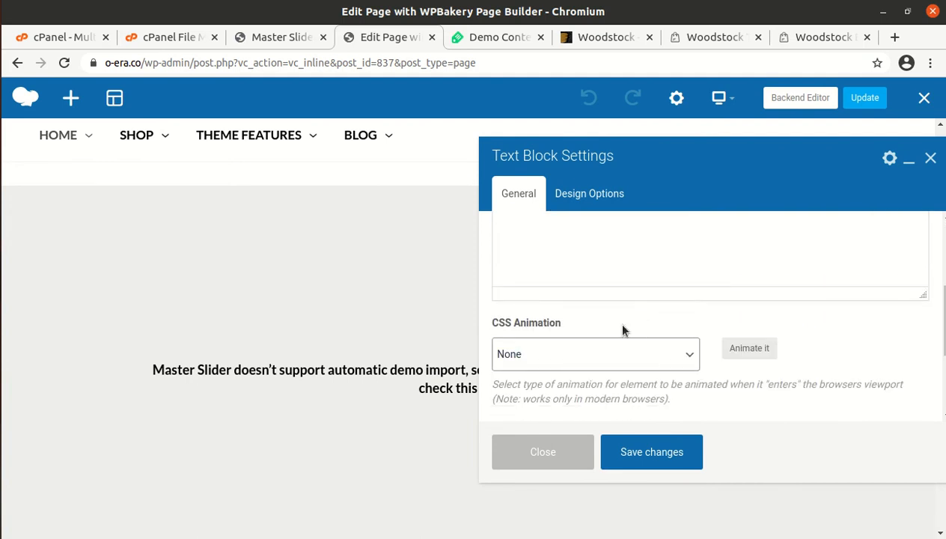
pyautogui.scroll(-2, 613, 337)
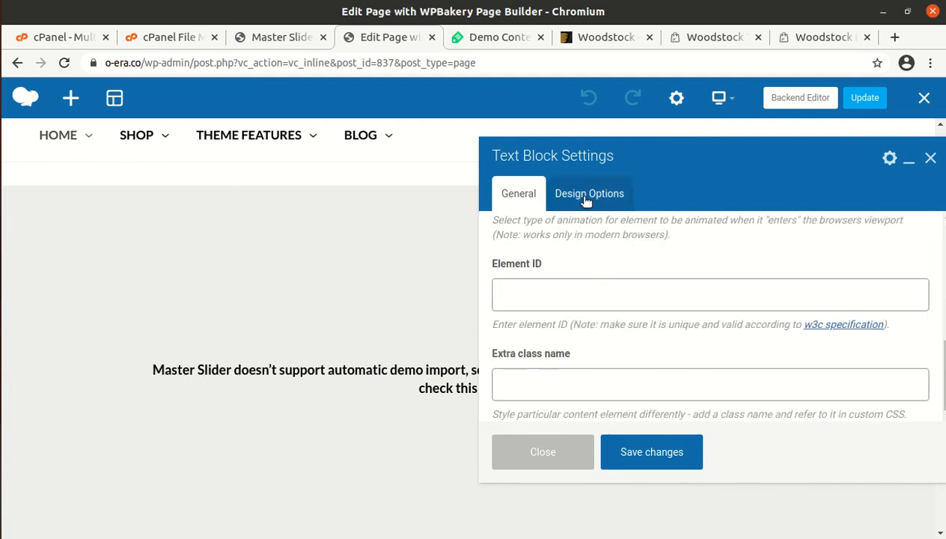
pyautogui.click(931, 158)
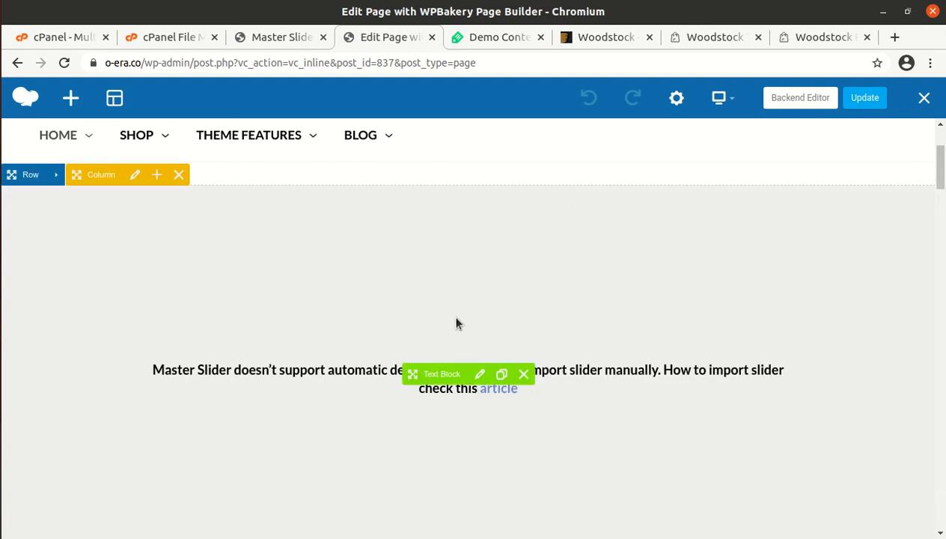
pyautogui.scroll(-3, 458, 329)
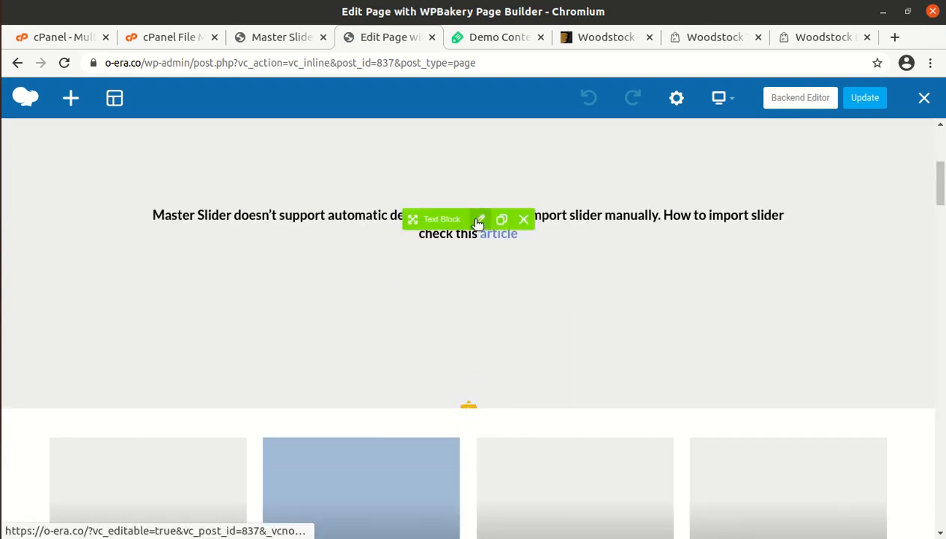
pyautogui.scroll(4, 479, 251)
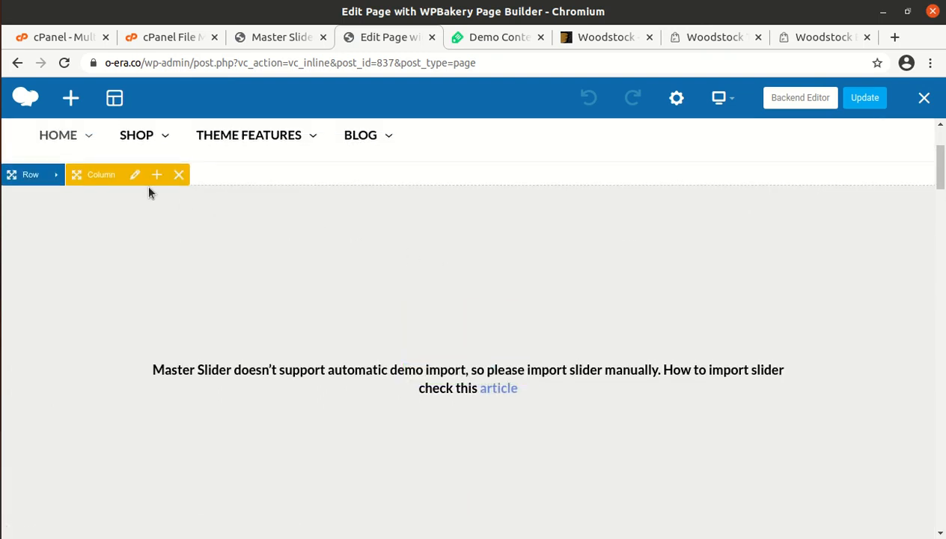
# Switch the homepage to the backend editor and review its rows, page settings and the placeholder text block's settings.
pyautogui.click(800, 98)
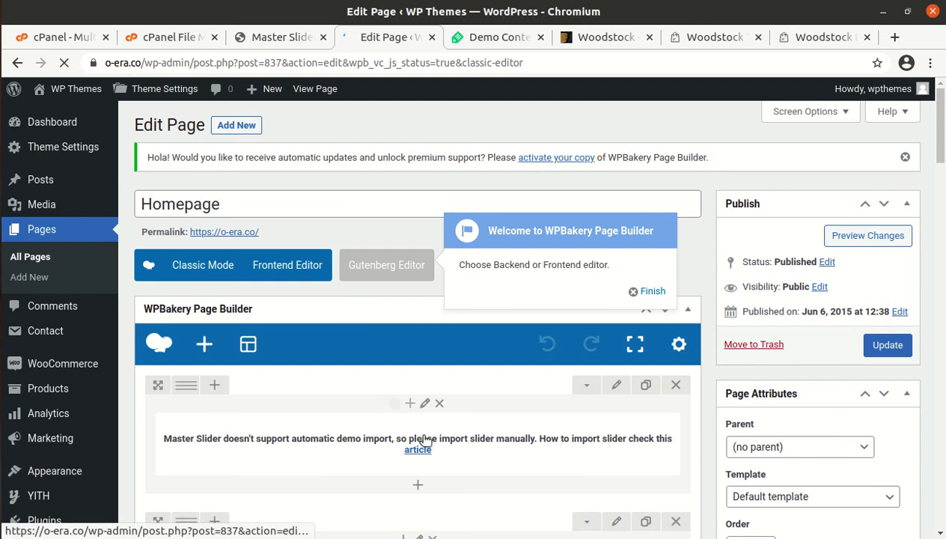
pyautogui.moveTo(417, 421)
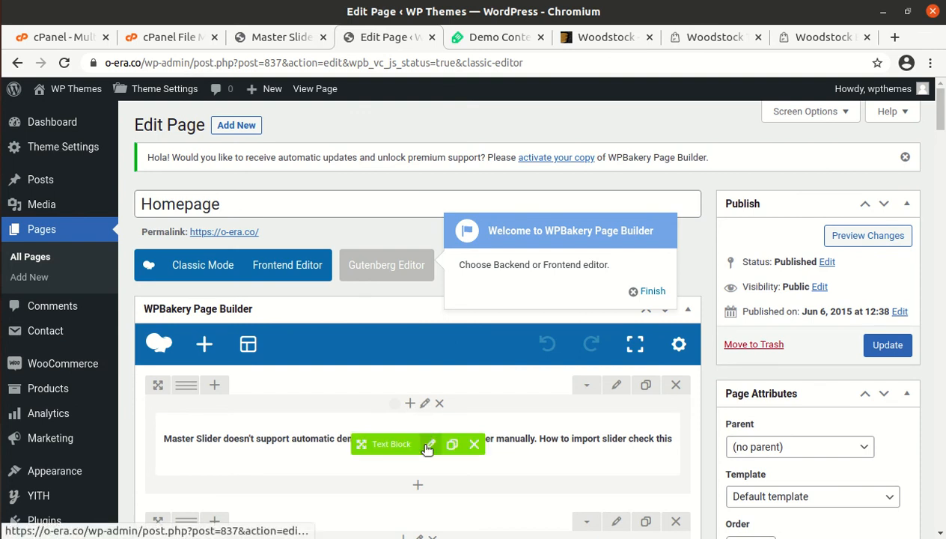
pyautogui.scroll(-3, 427, 448)
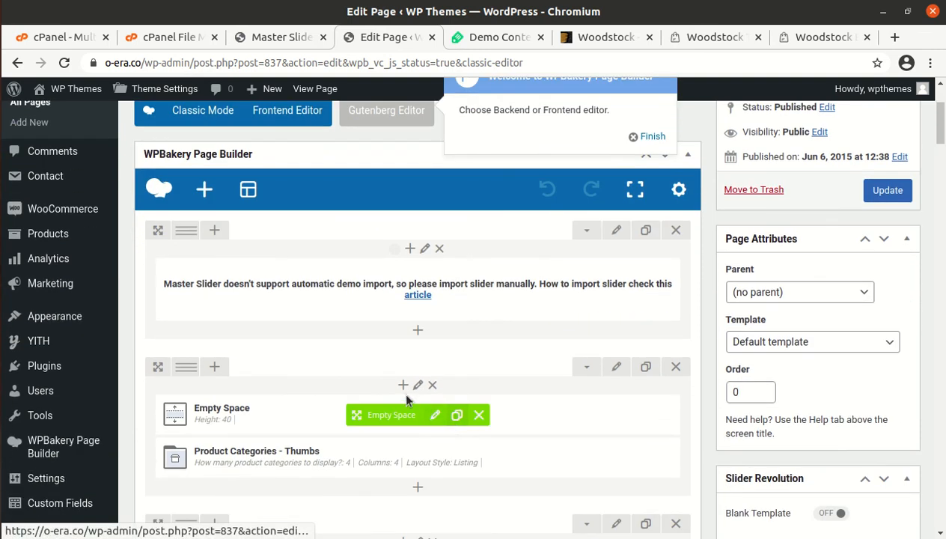
pyautogui.scroll(-15, 410, 405)
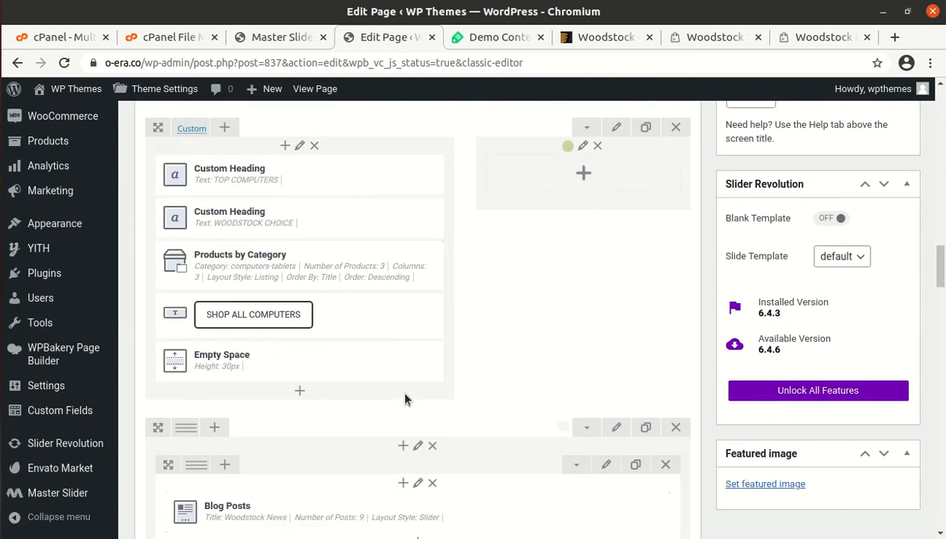
pyautogui.scroll(-10, 404, 399)
pyautogui.scroll(4, 404, 399)
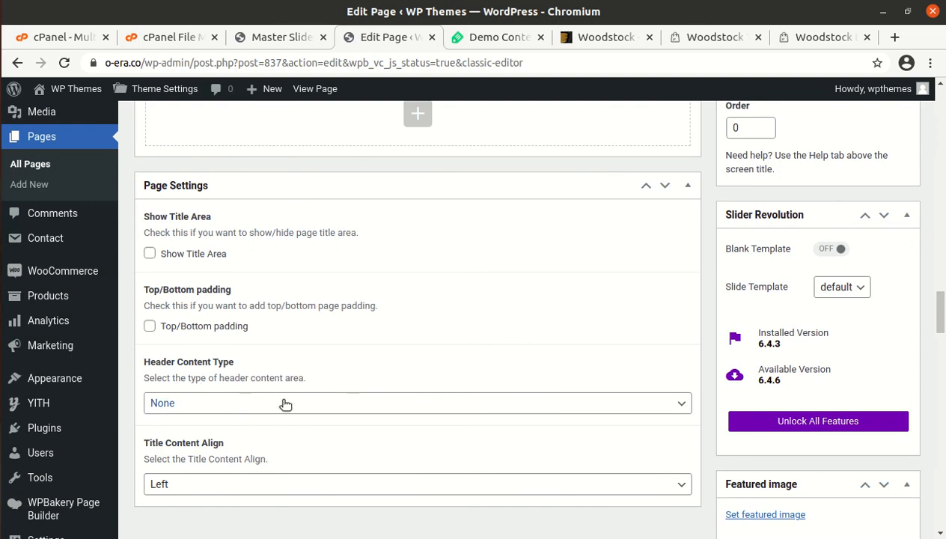
pyautogui.scroll(-4, 300, 406)
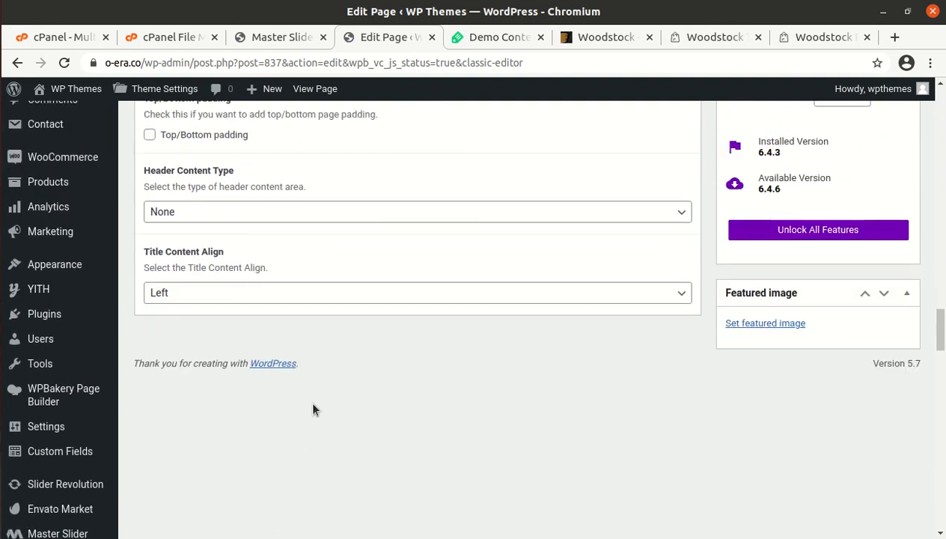
pyautogui.scroll(10, 313, 408)
pyautogui.scroll(10, 313, 408)
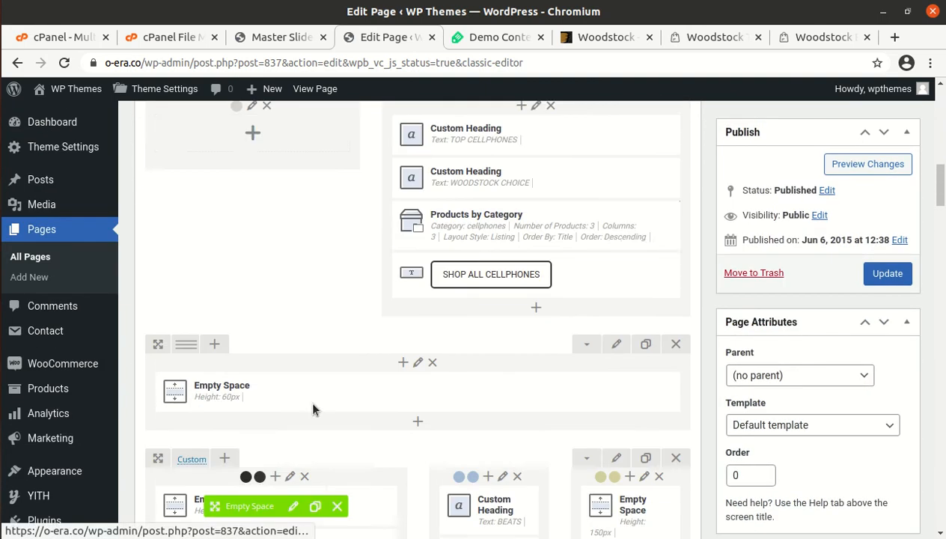
pyautogui.scroll(4, 343, 392)
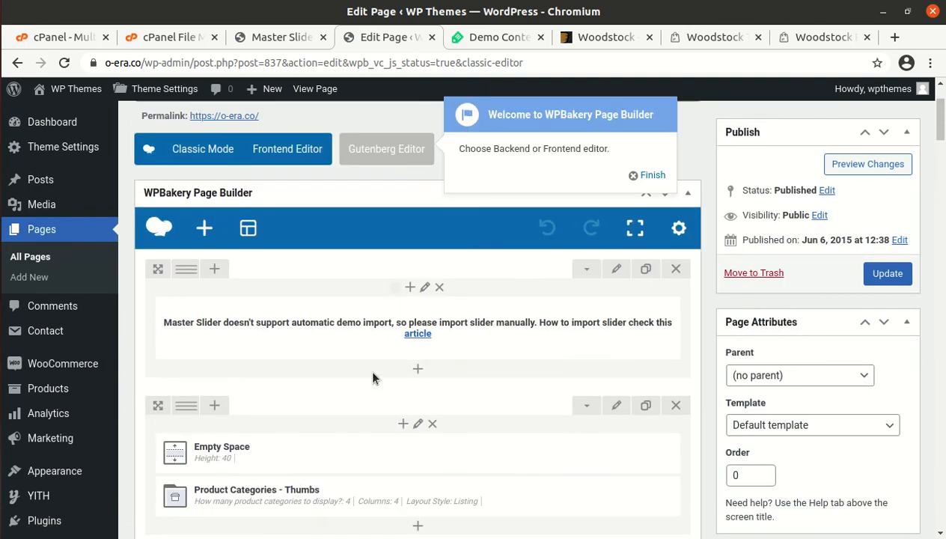
pyautogui.click(426, 330)
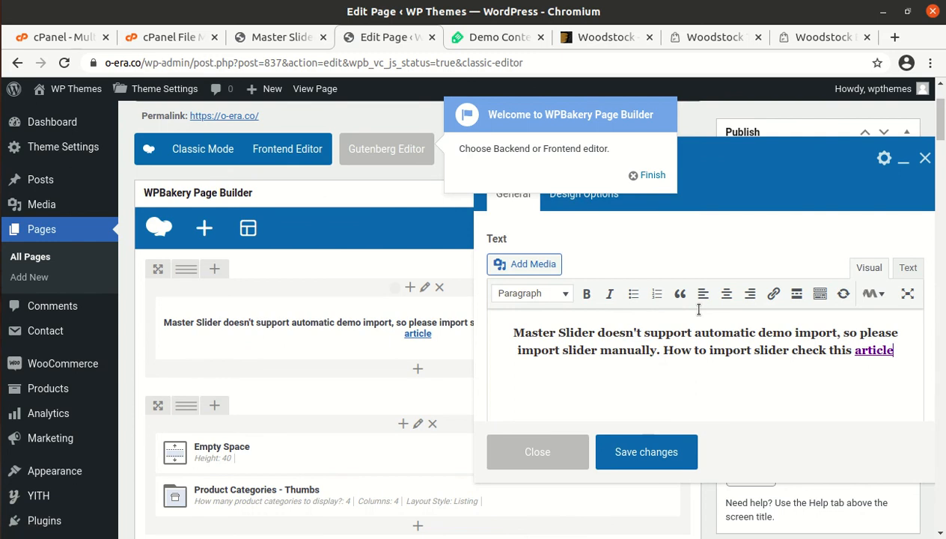
pyautogui.click(925, 158)
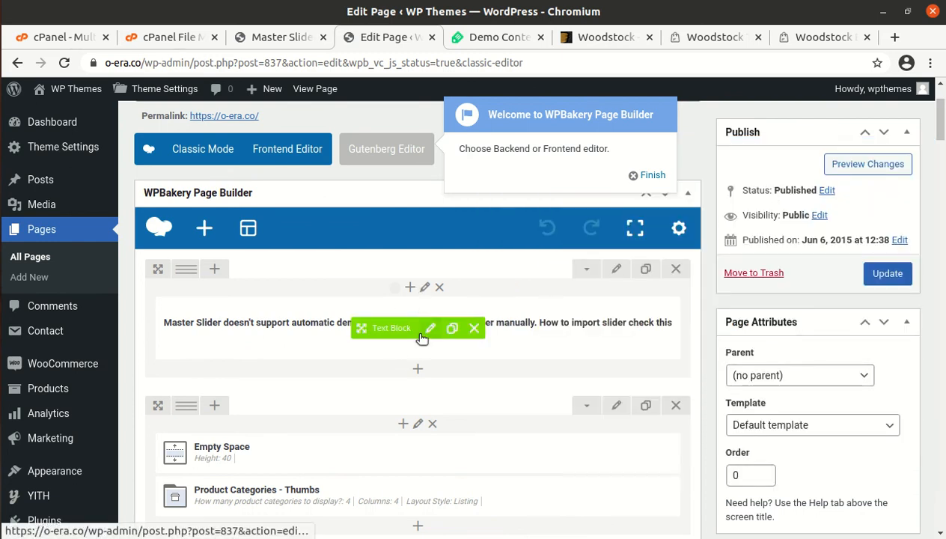
# Add a Master Slider element below the placeholder text block, dismissing the welcome notice, and assign it the slider "Homepage slider 1 copy".
pyautogui.click(418, 371)
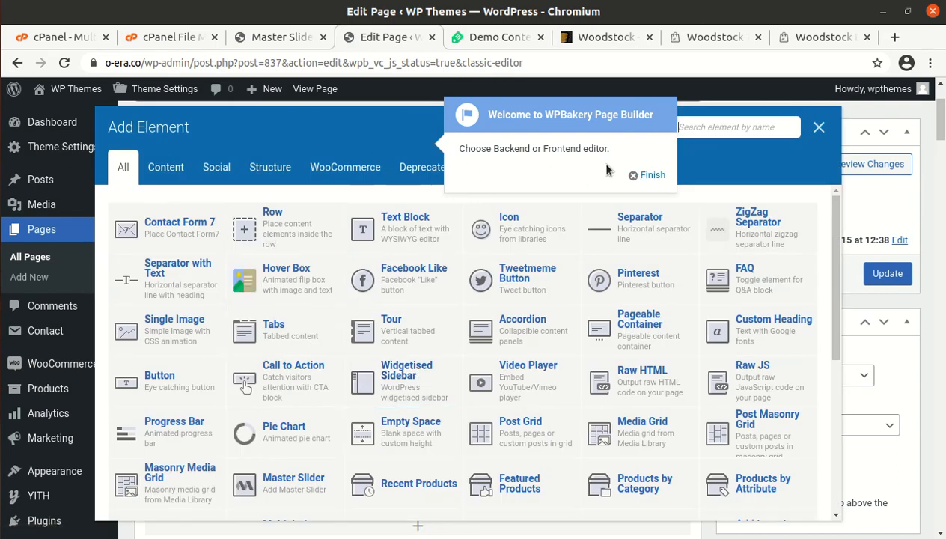
pyautogui.click(642, 182)
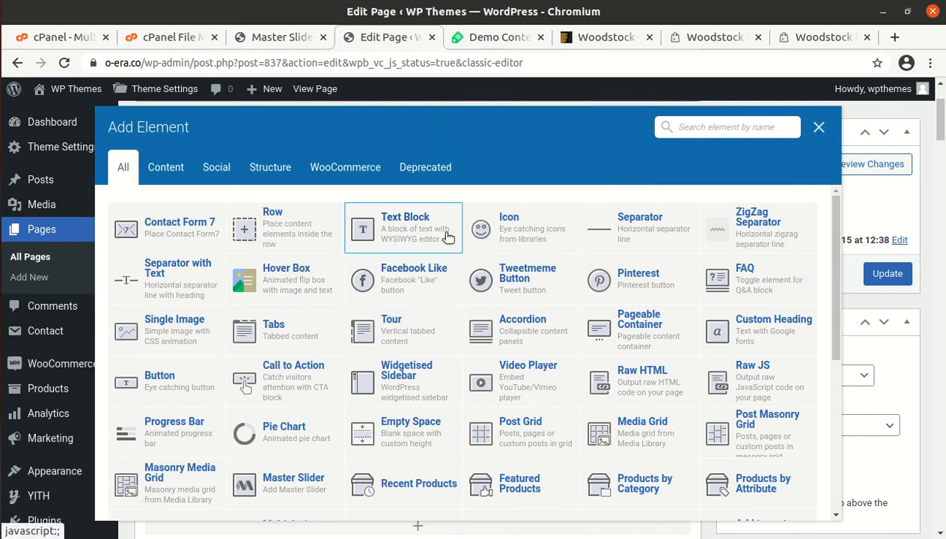
pyautogui.click(274, 488)
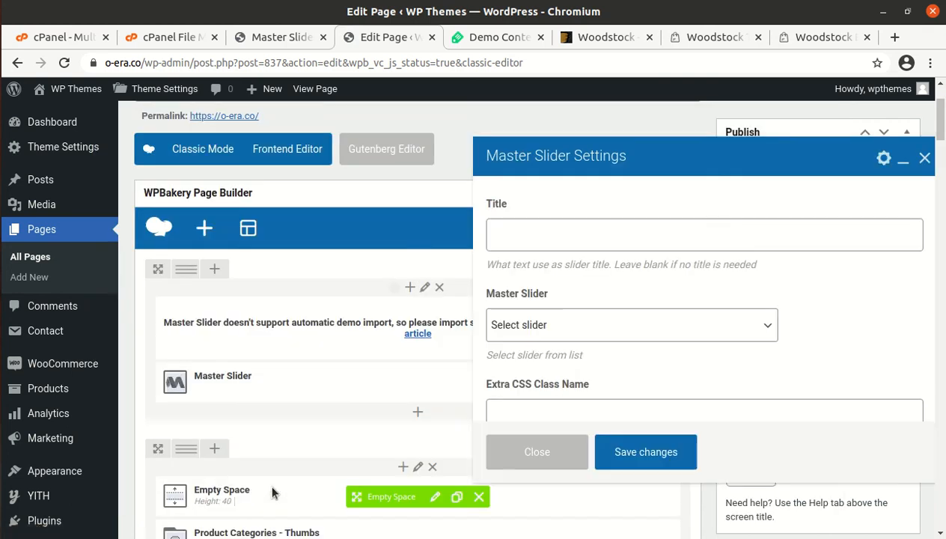
pyautogui.click(633, 325)
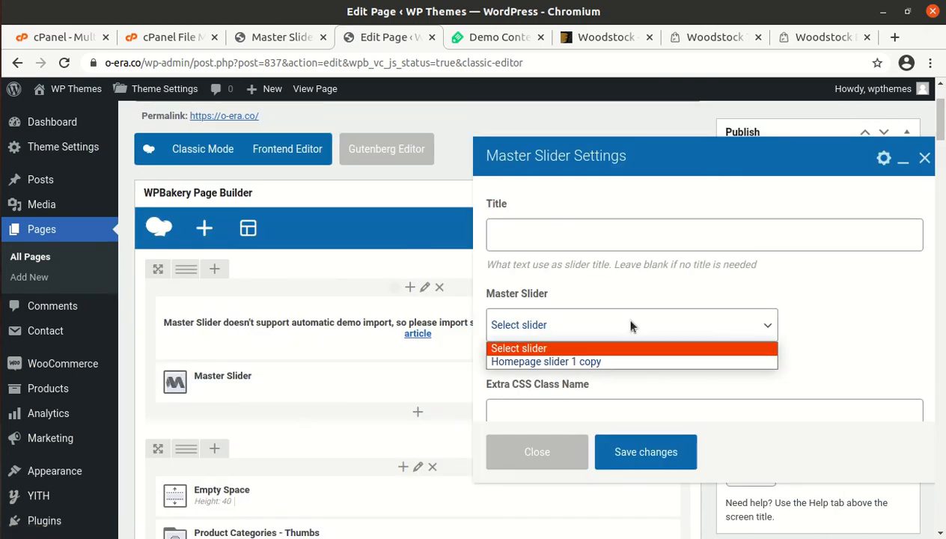
pyautogui.click(585, 359)
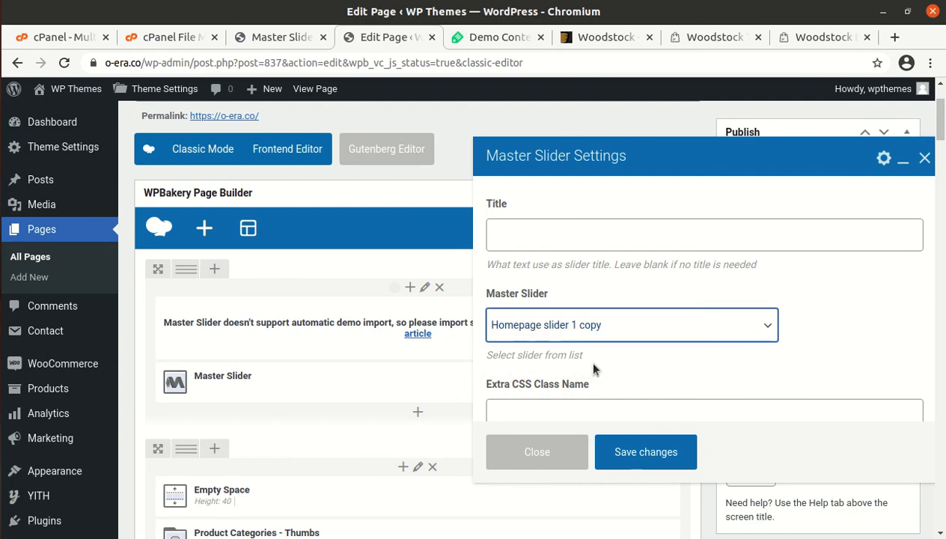
pyautogui.click(633, 453)
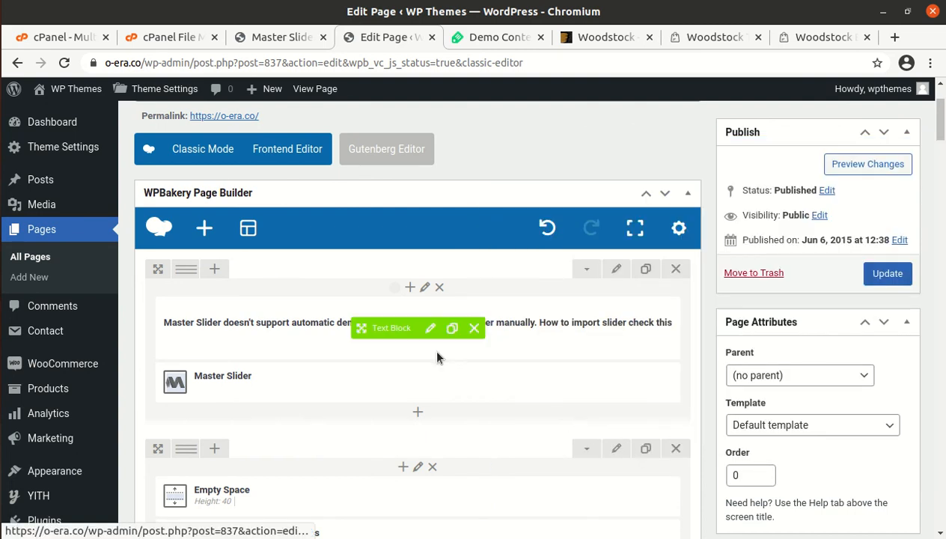
# Delete the placeholder text block above the Master Slider element and update the homepage.
pyautogui.click(474, 328)
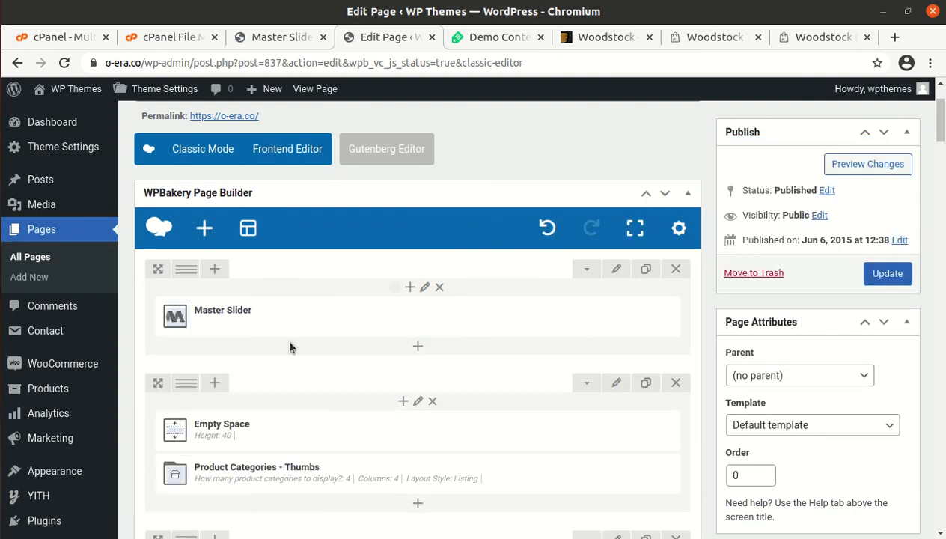
pyautogui.click(887, 273)
pyautogui.moveTo(448, 423)
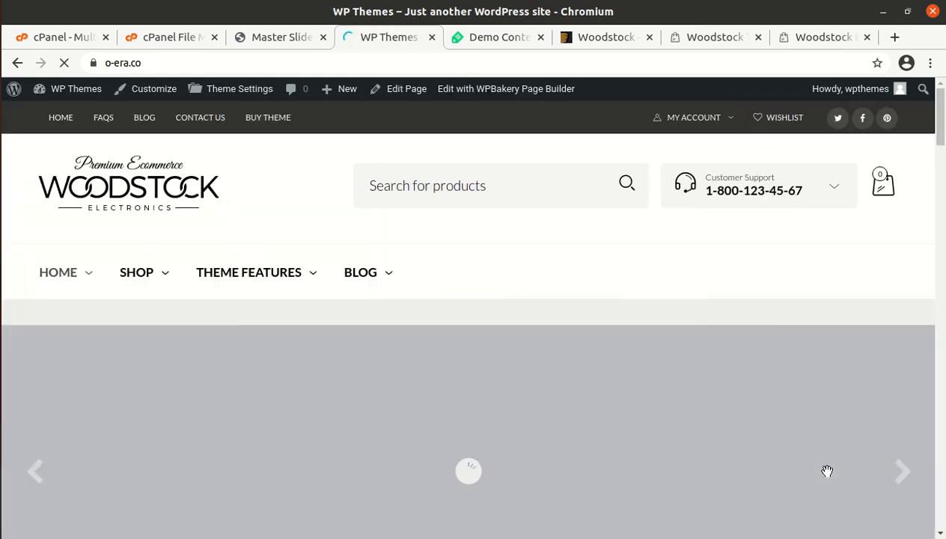
# Check the slider on the live homepage, advance it to the next slide, and examine its captions and the category tiles below.
pyautogui.scroll(-3, 827, 471)
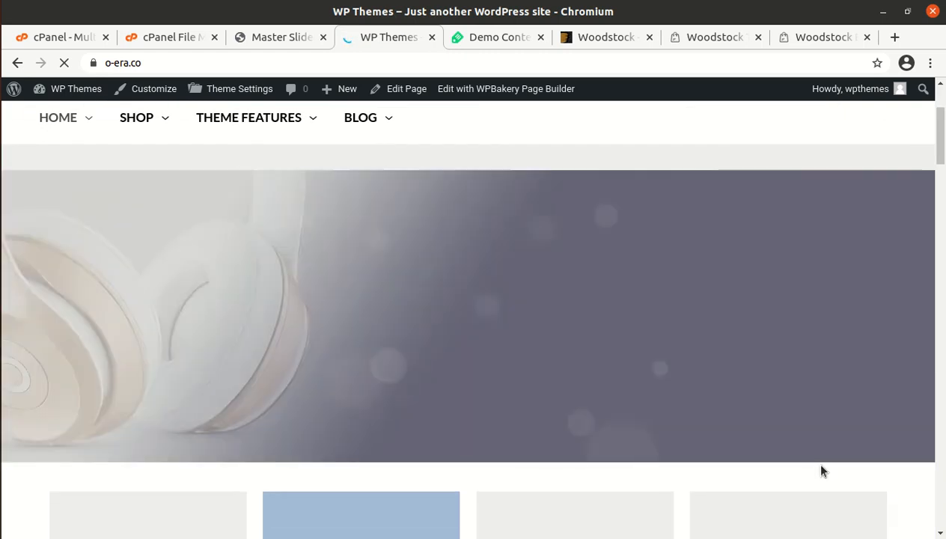
pyautogui.scroll(-4, 351, 292)
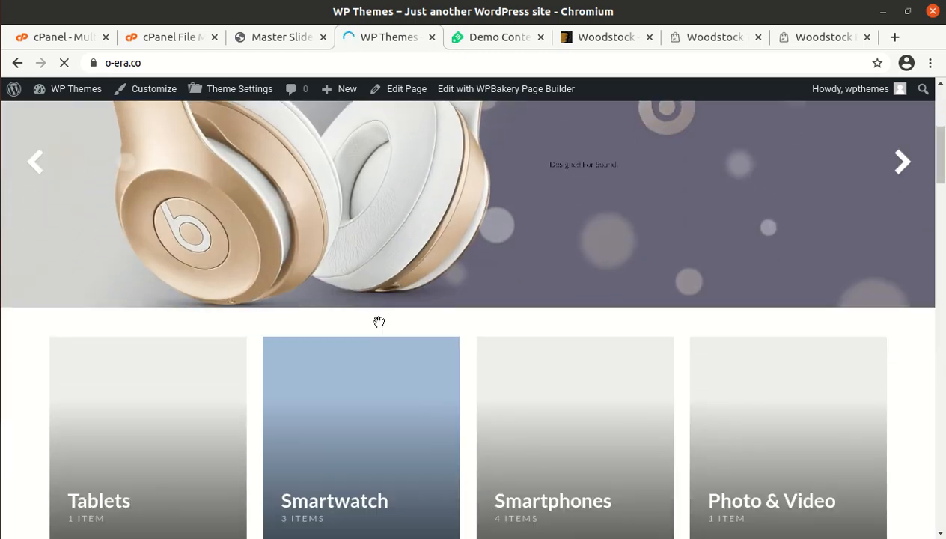
pyautogui.scroll(5, 321, 262)
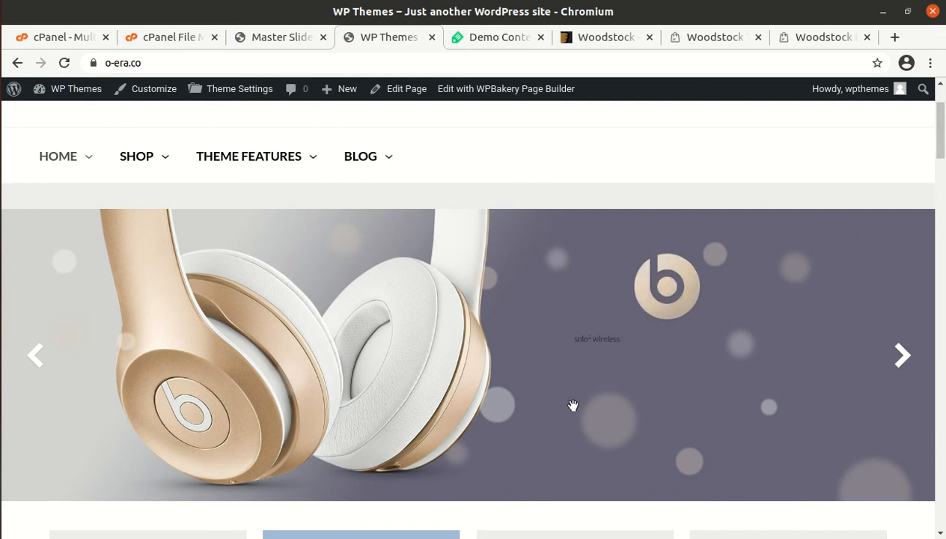
pyautogui.scroll(-3, 547, 388)
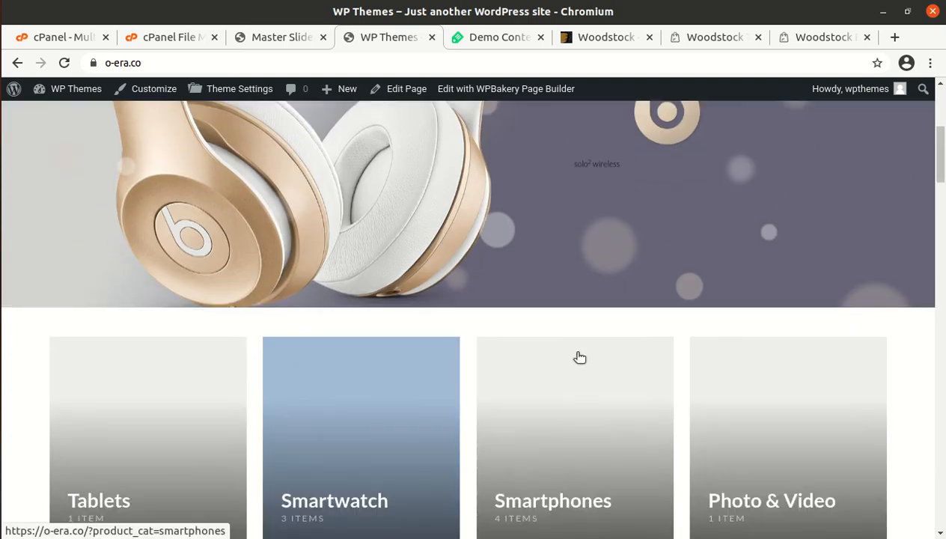
pyautogui.scroll(2, 847, 266)
pyautogui.click(898, 316)
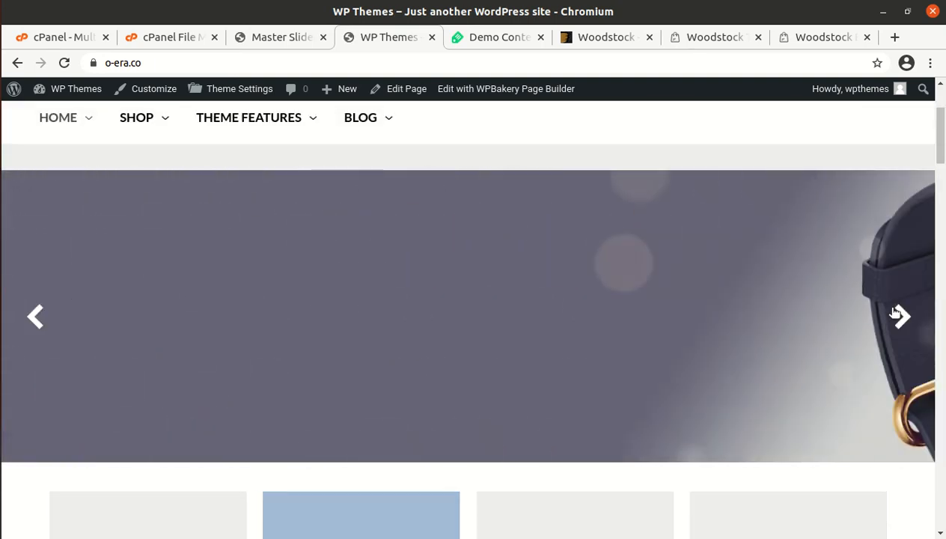
pyautogui.scroll(-6, 755, 311)
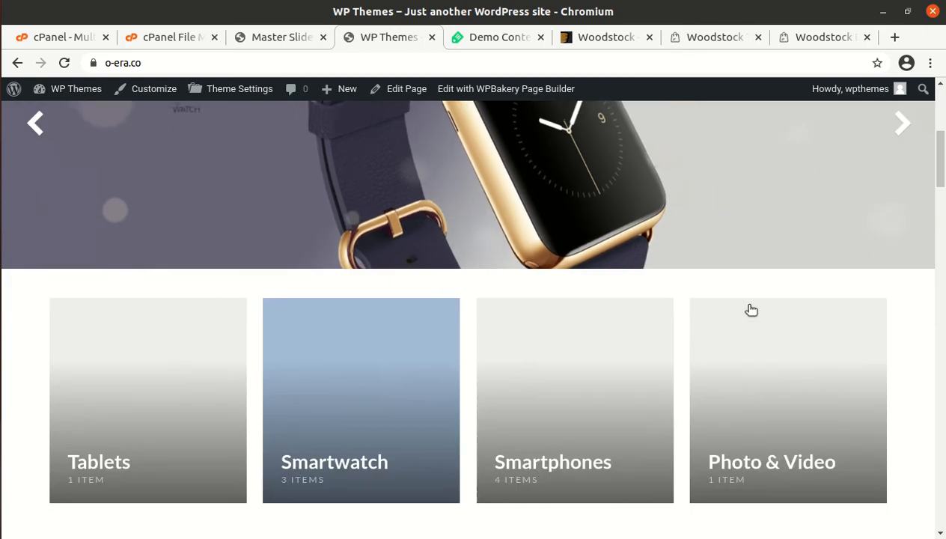
pyautogui.scroll(6, 751, 311)
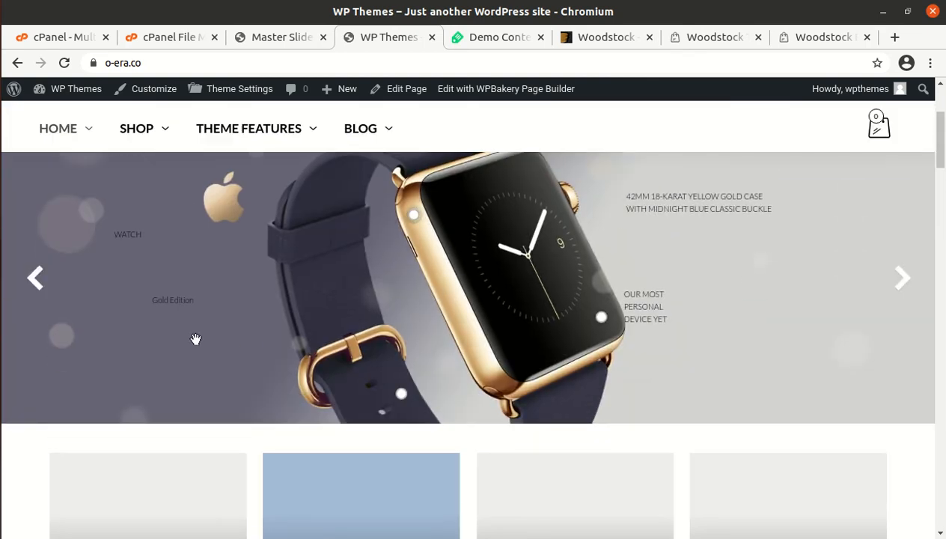
pyautogui.scroll(3, 180, 317)
pyautogui.scroll(-2, 393, 354)
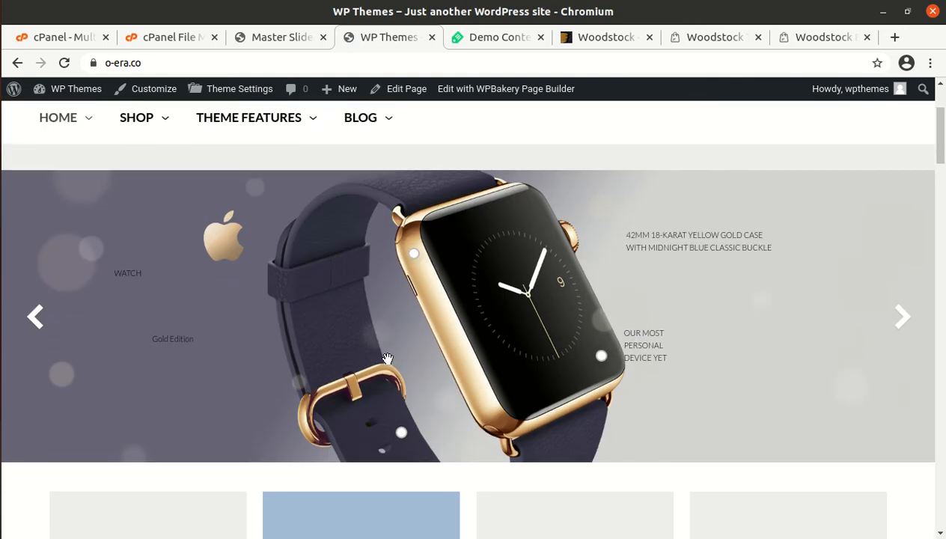
pyautogui.scroll(3, 106, 296)
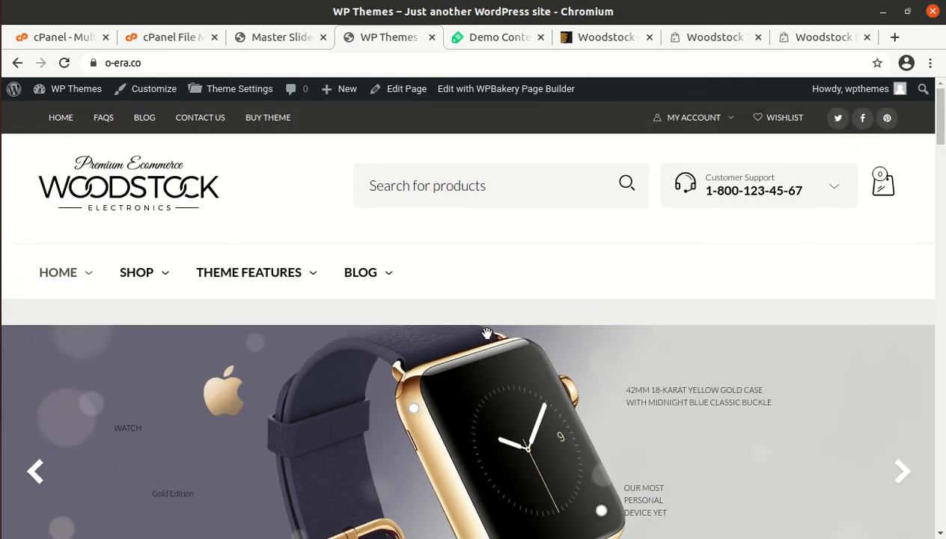
pyautogui.scroll(-4, 483, 333)
pyautogui.scroll(-1, 482, 332)
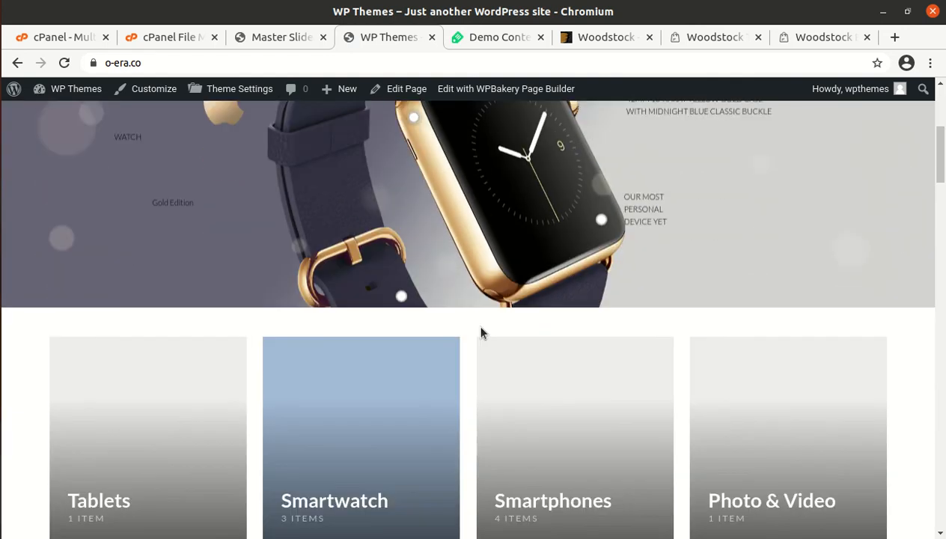
# Examine the homepage's category tiles, Featured Products grid and Top Cellphones section below the slider.
pyautogui.scroll(-2, 482, 332)
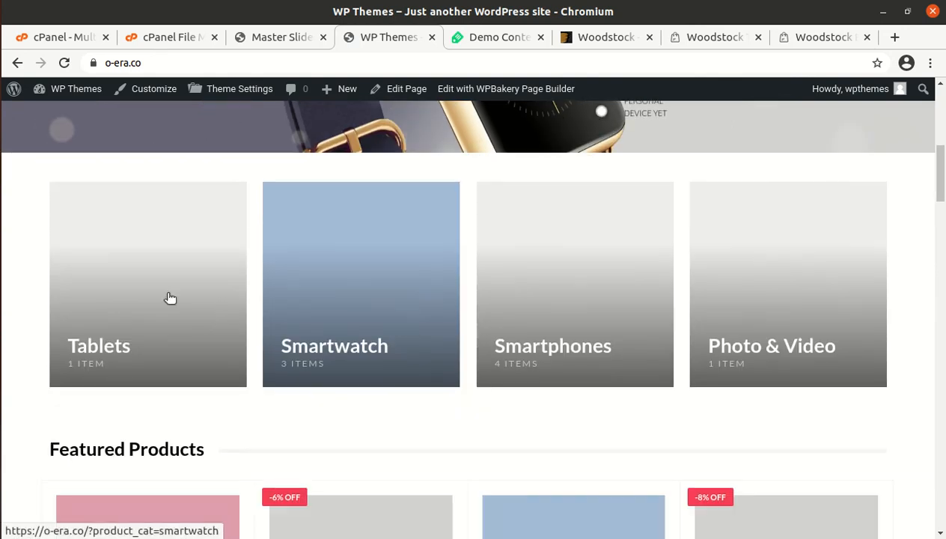
pyautogui.scroll(-5, 347, 304)
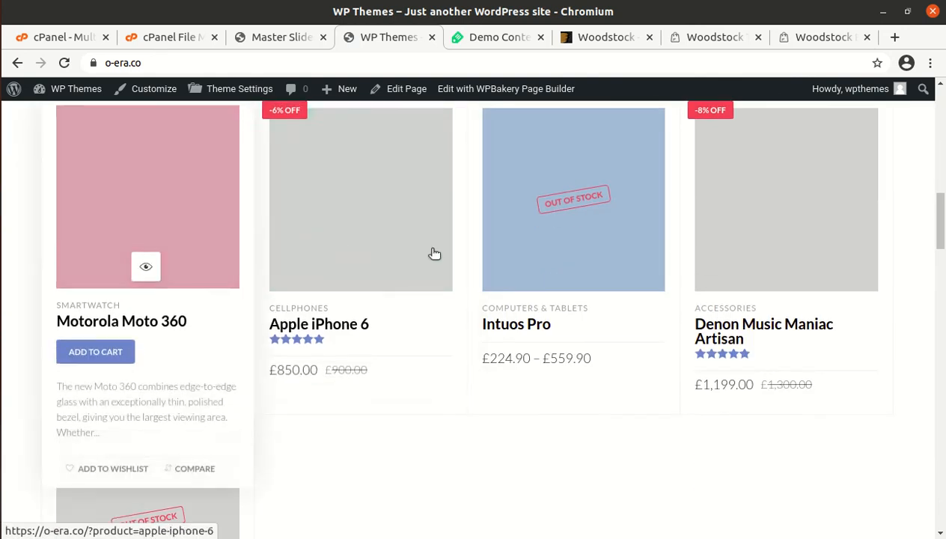
pyautogui.scroll(-3, 794, 259)
pyautogui.scroll(-3, 490, 374)
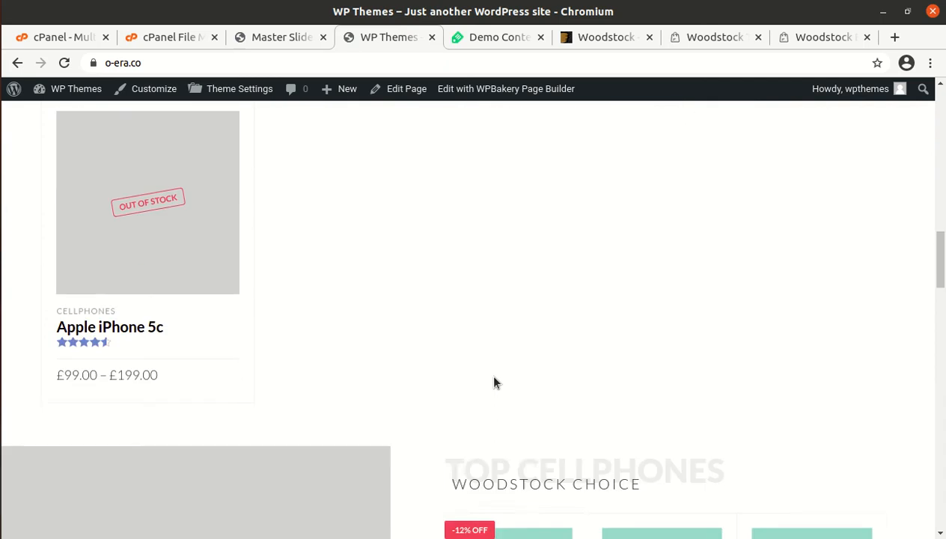
pyautogui.scroll(3, 494, 380)
pyautogui.scroll(-3, 494, 382)
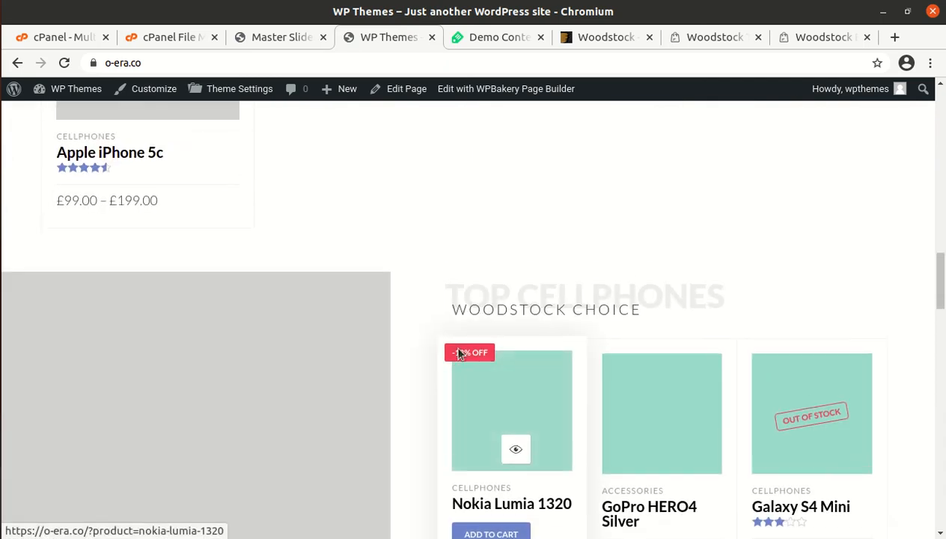
pyautogui.scroll(3, 459, 351)
pyautogui.scroll(6, 458, 352)
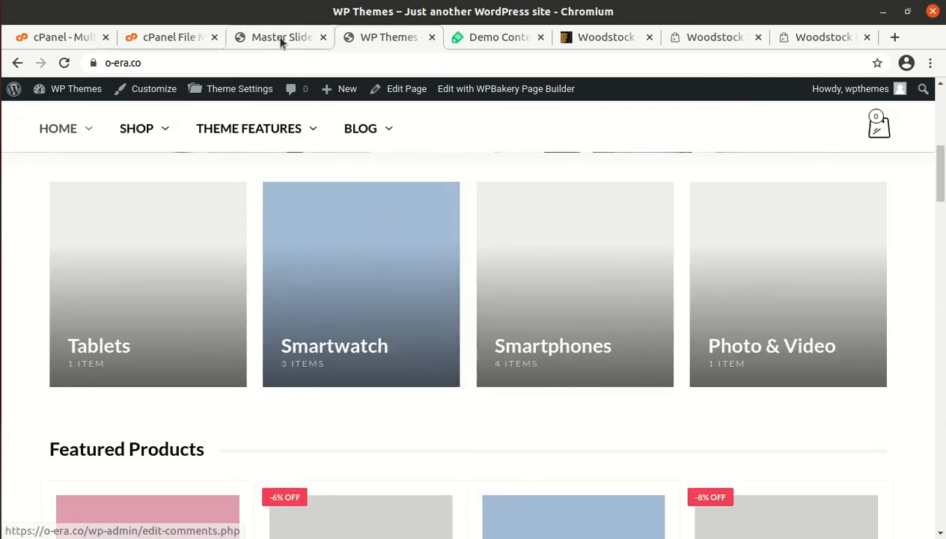
# Open the Woodstock theme settings in the WordPress admin and review the General, Logo & Favicon, Header and Top Bar options.
pyautogui.click(281, 37)
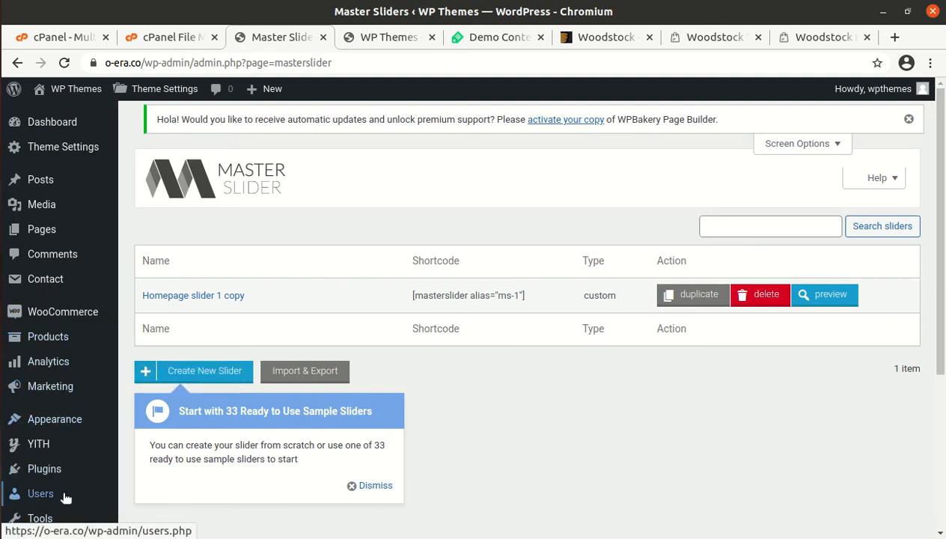
pyautogui.click(54, 152)
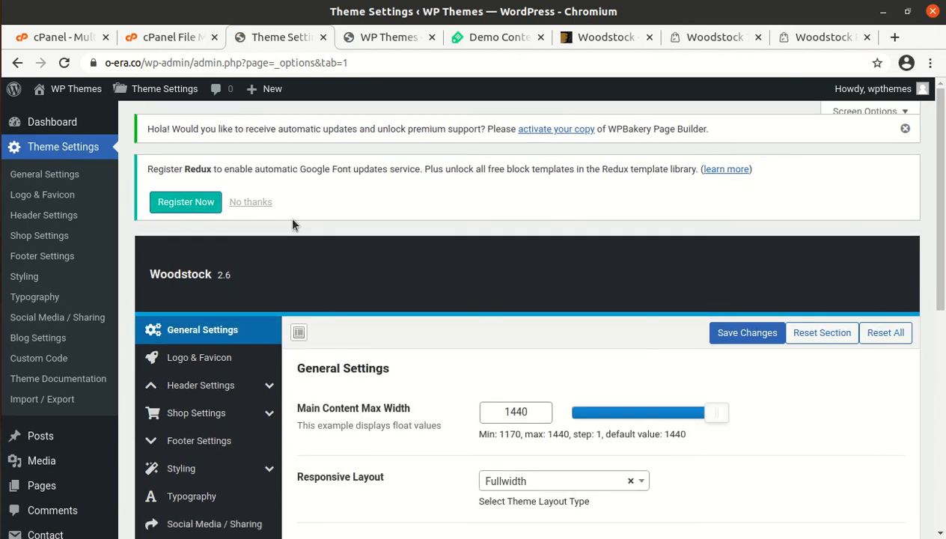
pyautogui.scroll(-2, 638, 432)
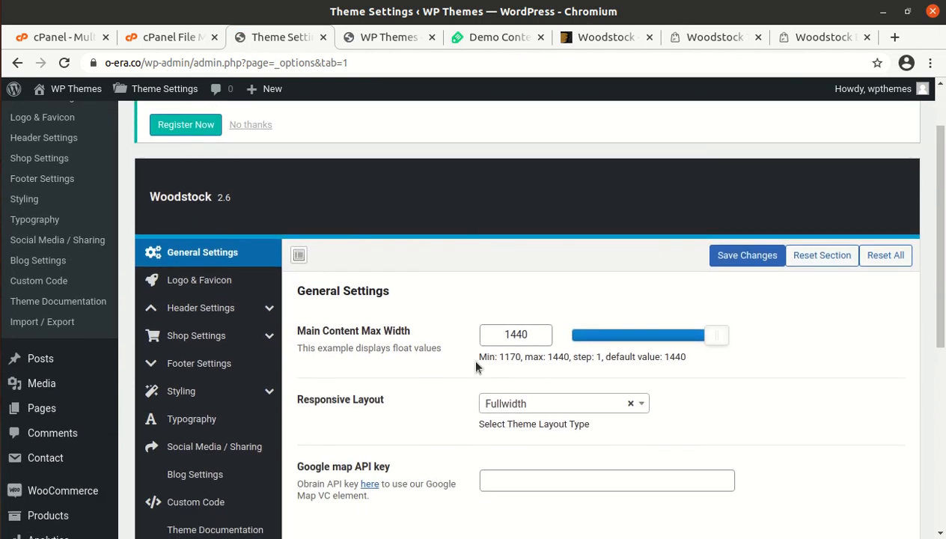
pyautogui.scroll(-1, 464, 350)
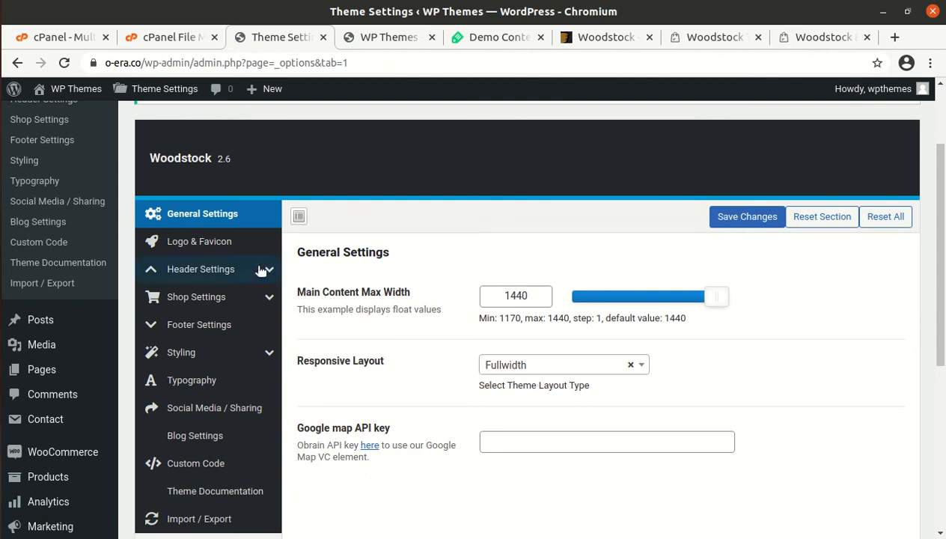
pyautogui.click(199, 241)
pyautogui.click(179, 270)
pyautogui.scroll(-3, 487, 344)
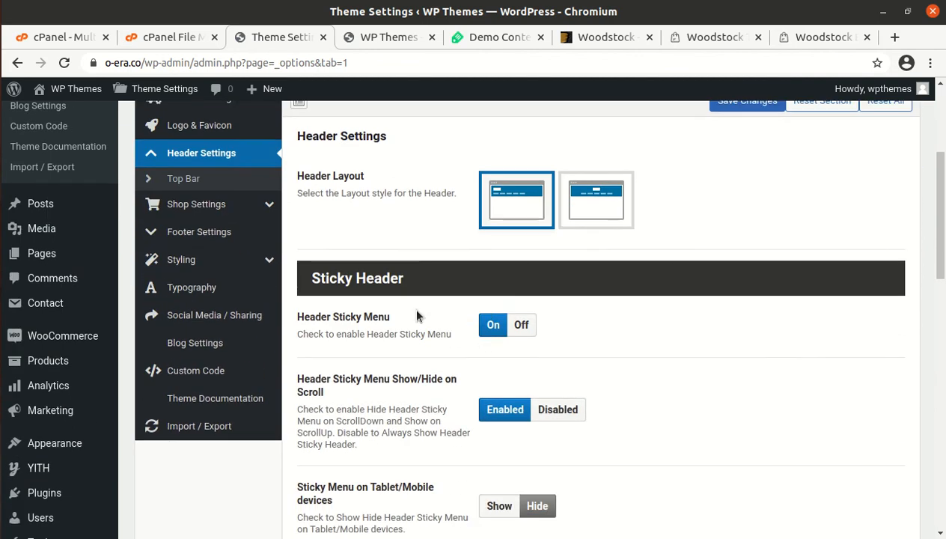
pyautogui.click(201, 181)
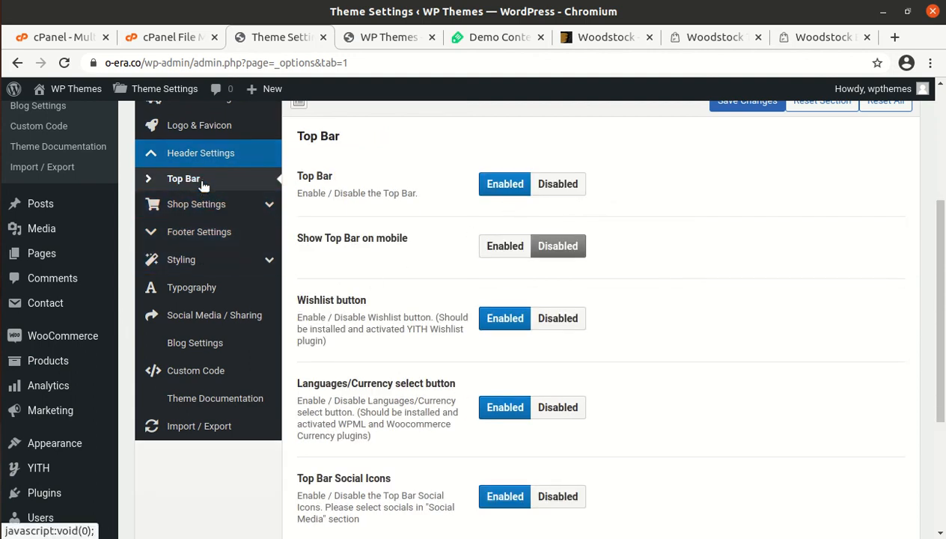
# Review the theme's Shop Settings, including Shop Catalog and Product Page, and the Footer Settings.
pyautogui.click(206, 211)
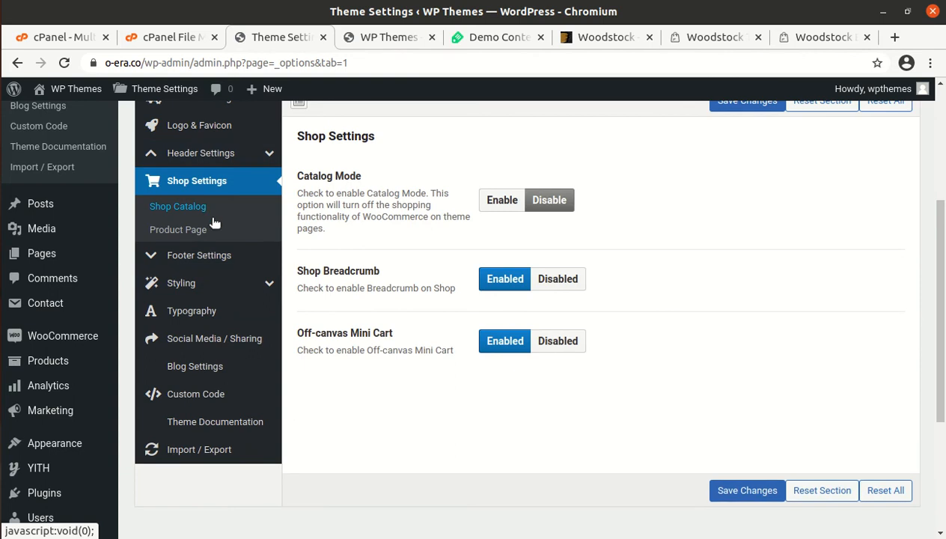
pyautogui.click(191, 213)
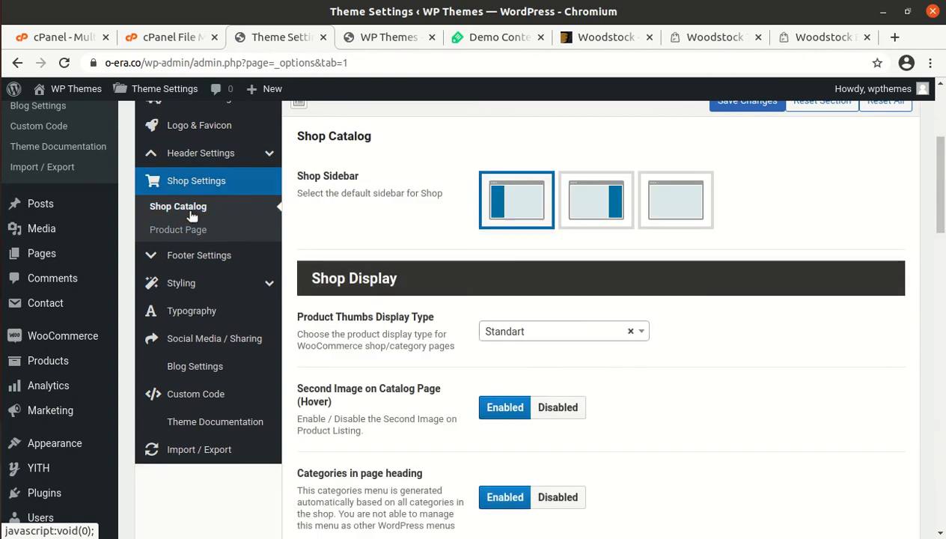
pyautogui.click(188, 231)
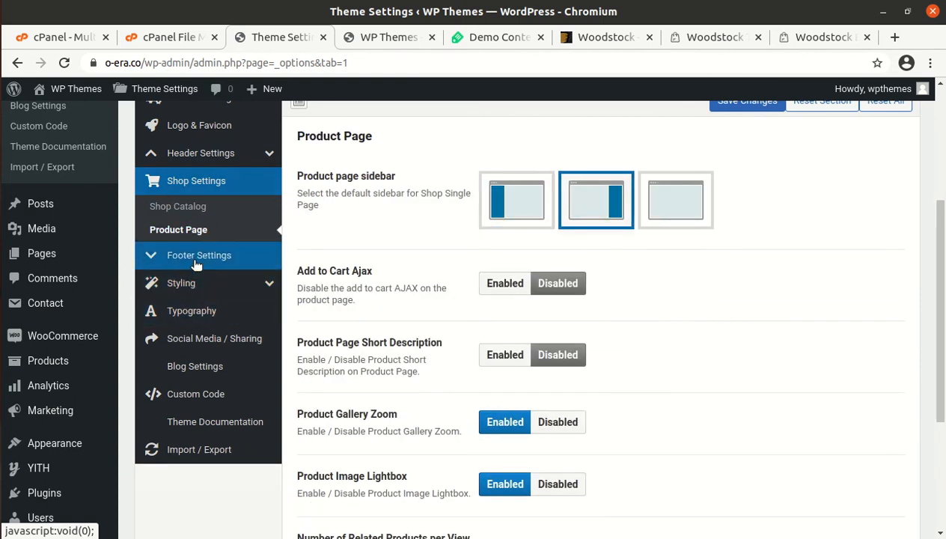
pyautogui.click(196, 262)
# Review the theme's Styling options for the sticky header, header, main navigation, title area, main content, sidebars and footer.
pyautogui.click(199, 236)
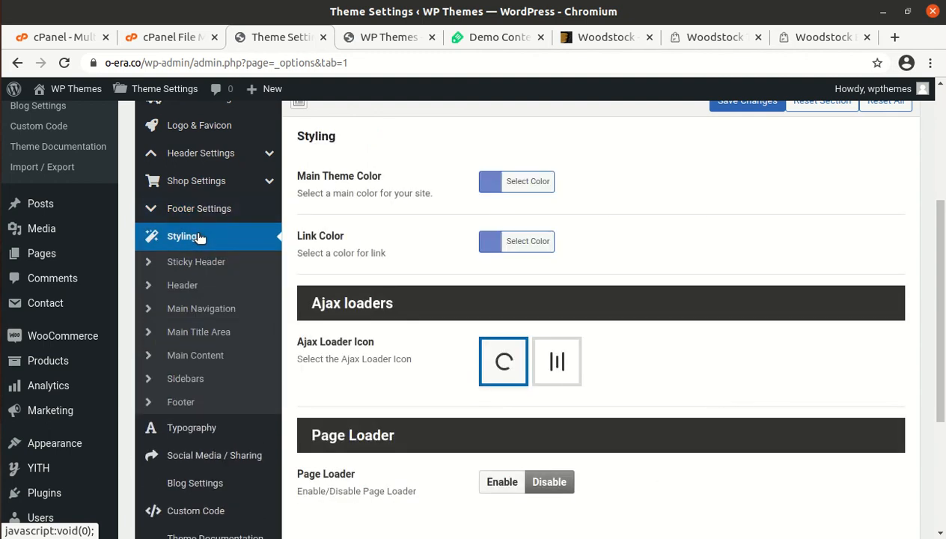
pyautogui.click(219, 265)
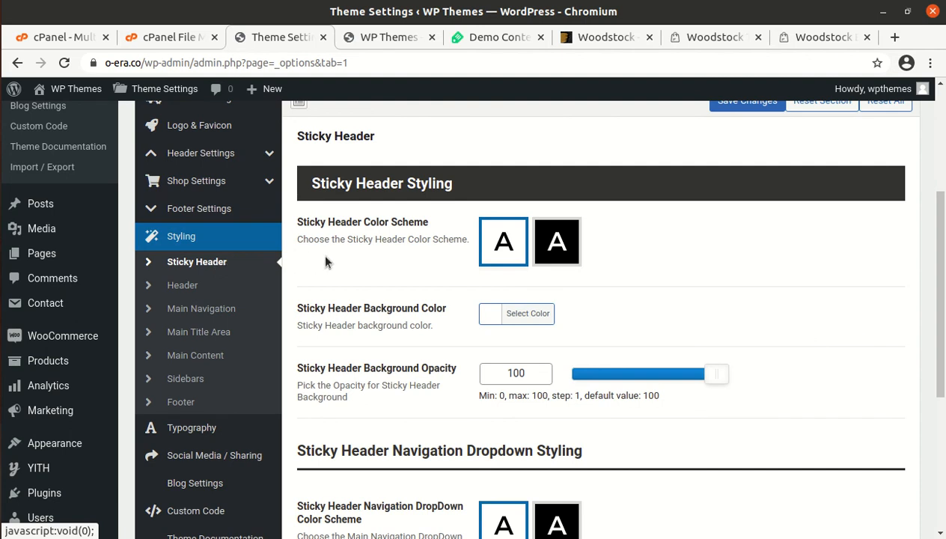
pyautogui.click(193, 286)
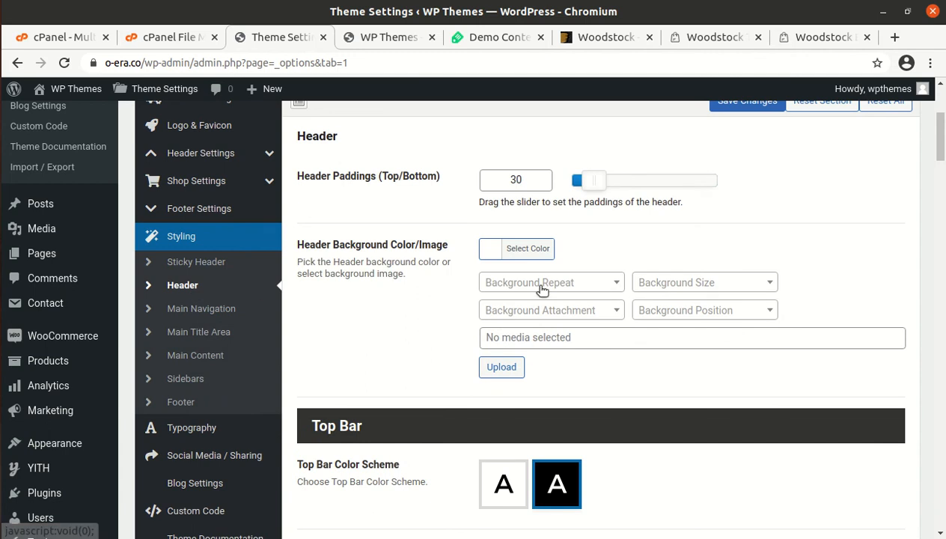
pyautogui.click(215, 316)
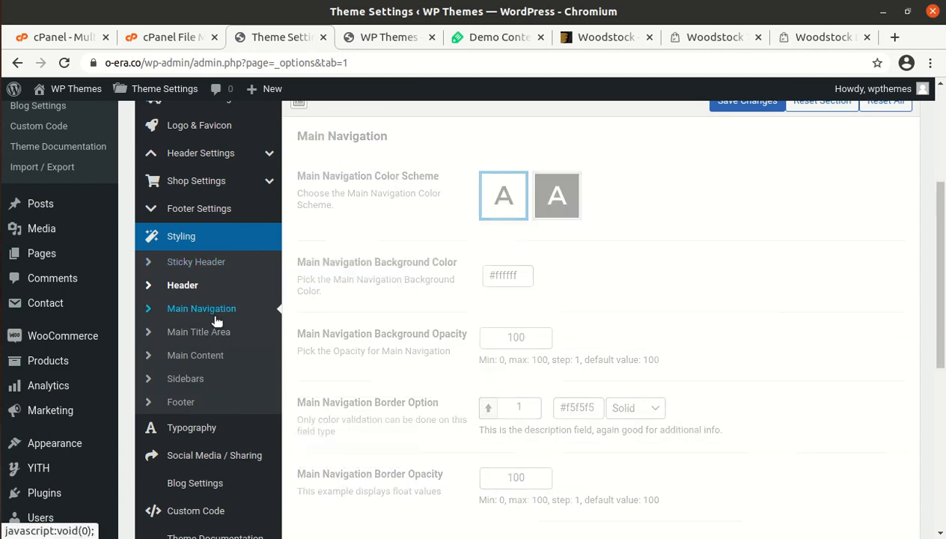
pyautogui.click(201, 338)
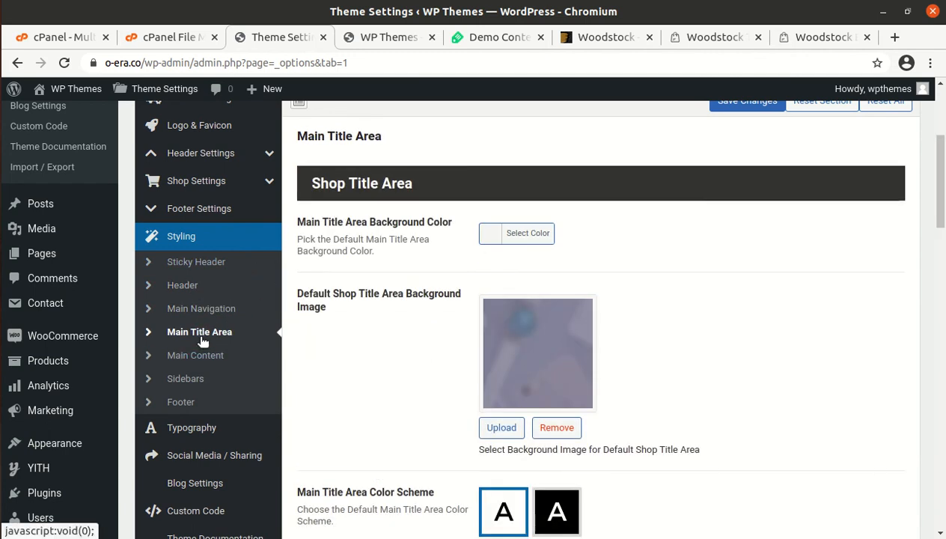
pyautogui.click(219, 360)
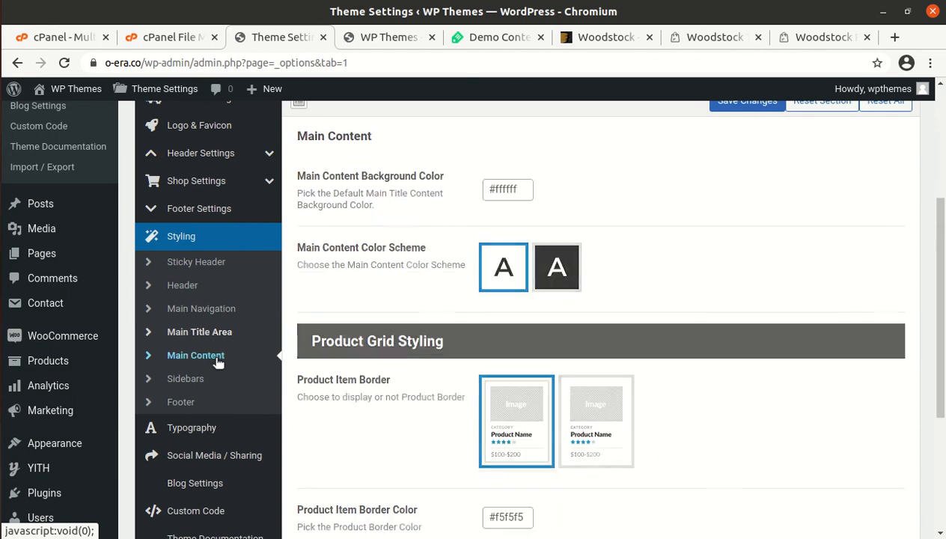
pyautogui.click(210, 383)
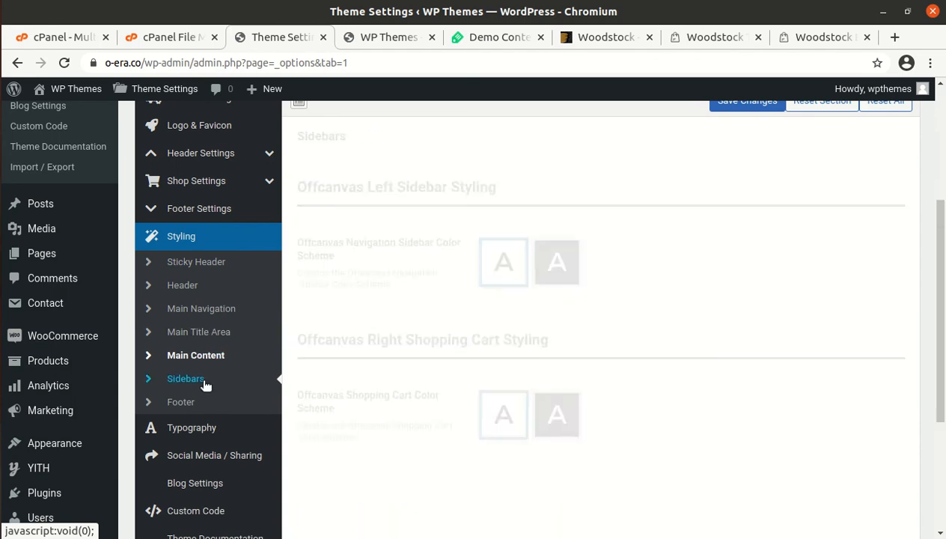
pyautogui.click(194, 405)
# Review the theme's Typography, Social Media / Sharing, Blog Settings and Custom Code options, and look over the remaining admin sections.
pyautogui.click(195, 430)
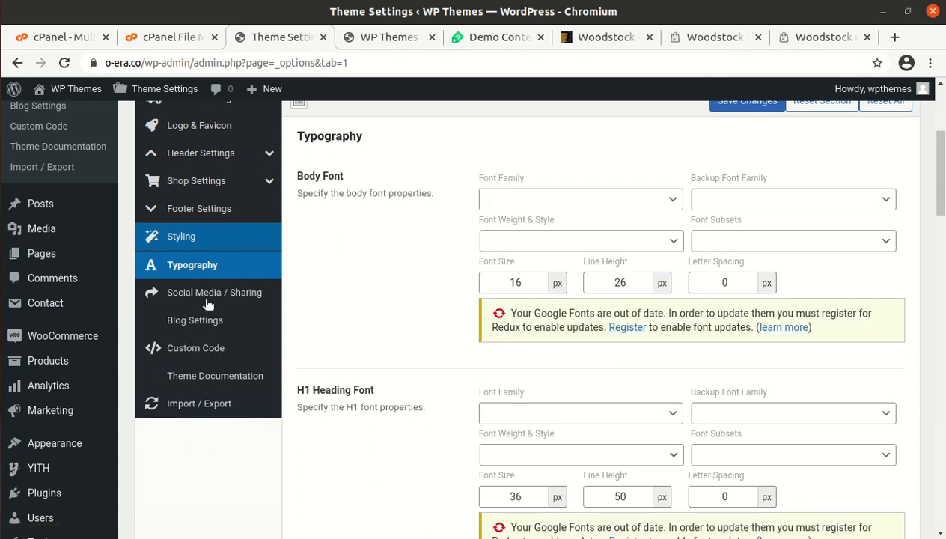
pyautogui.click(209, 296)
pyautogui.click(195, 322)
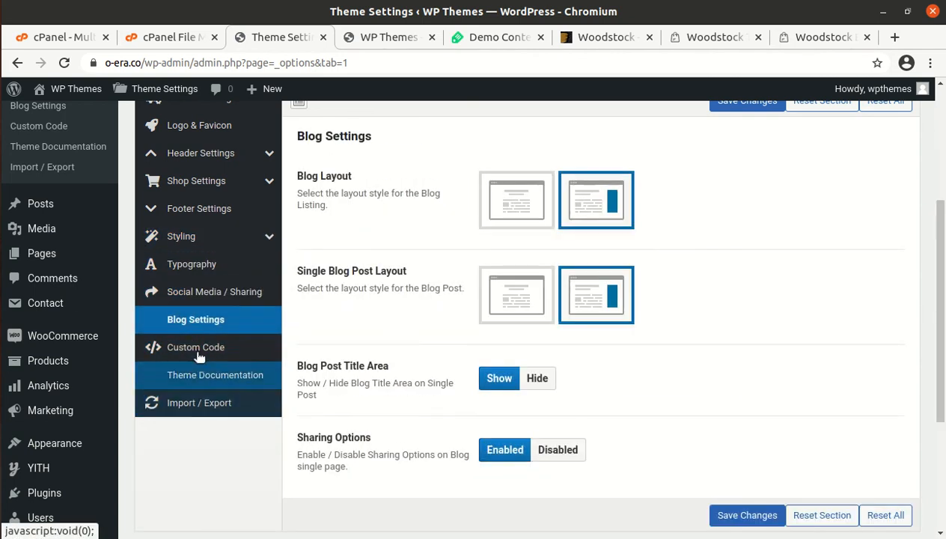
pyautogui.click(196, 348)
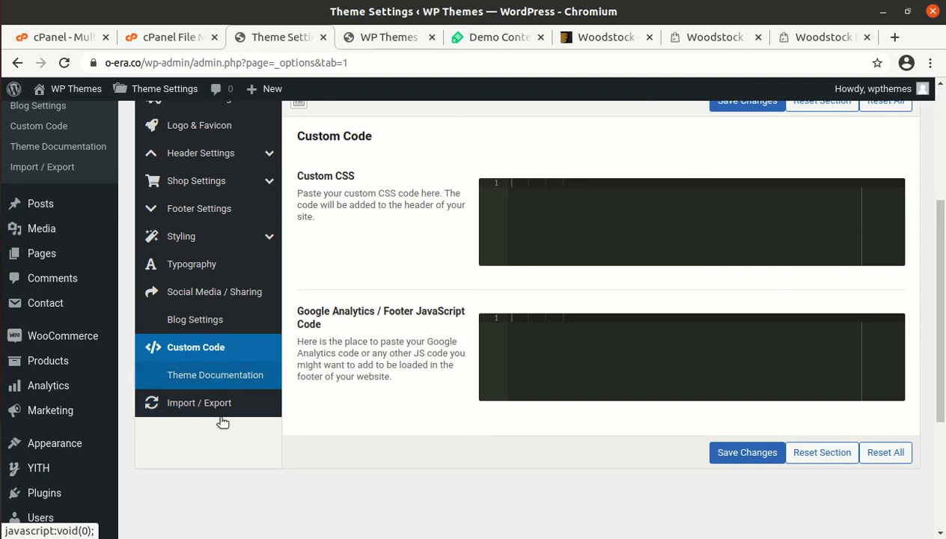
pyautogui.scroll(3, 237, 388)
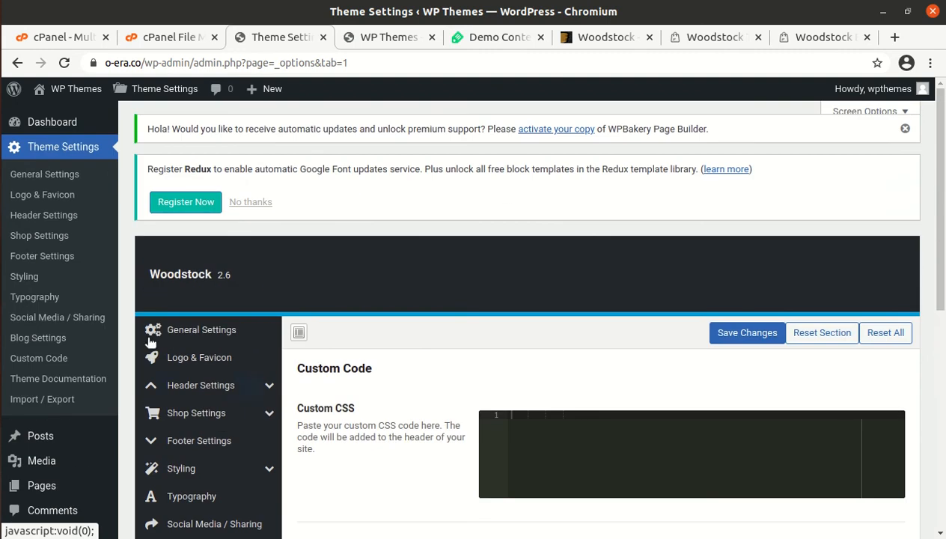
pyautogui.scroll(-6, 85, 390)
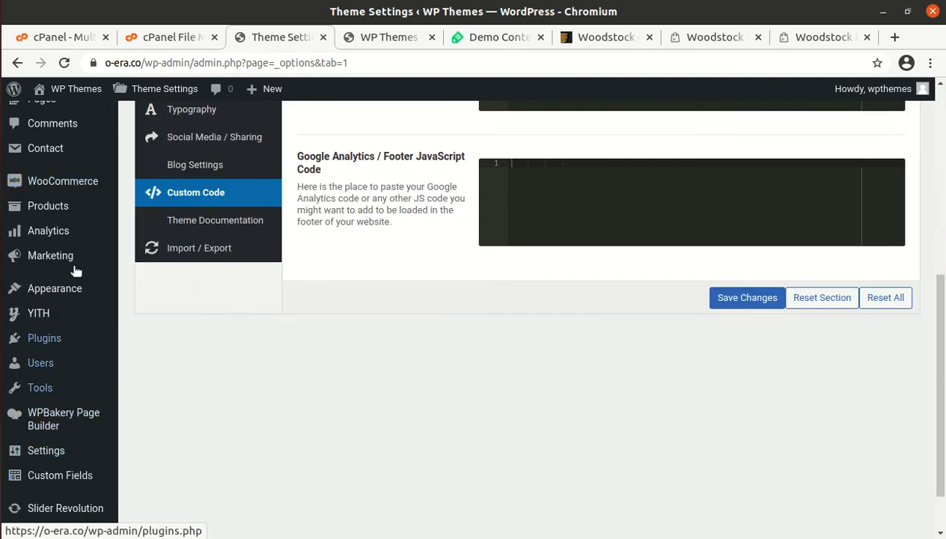
pyautogui.scroll(-1, 75, 479)
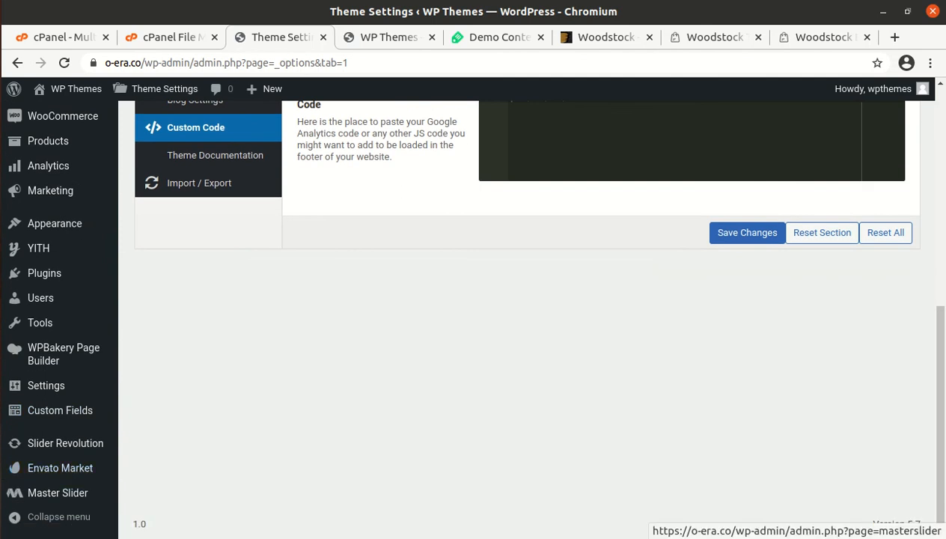
# Return to the WordPress dashboard and dismiss the Redux registration notice.
pyautogui.scroll(7, 110, 469)
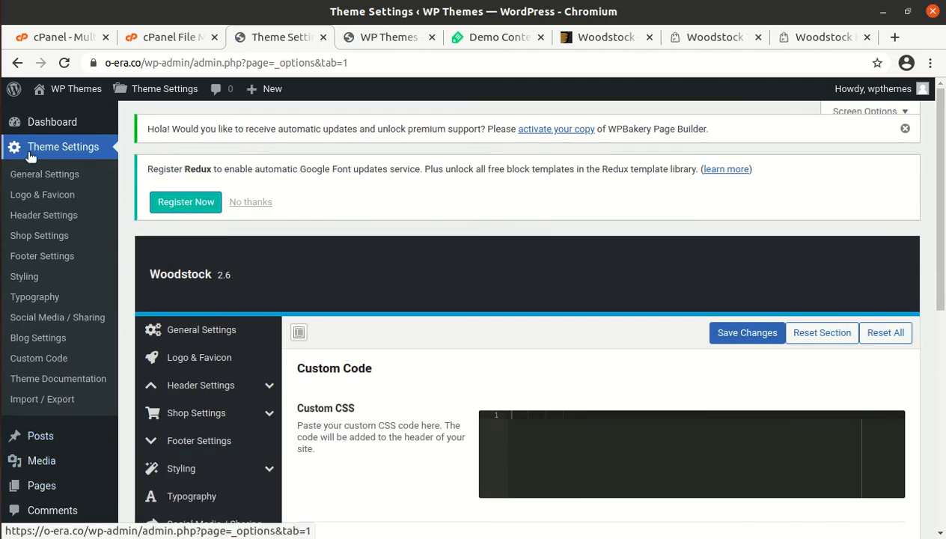
pyautogui.click(54, 126)
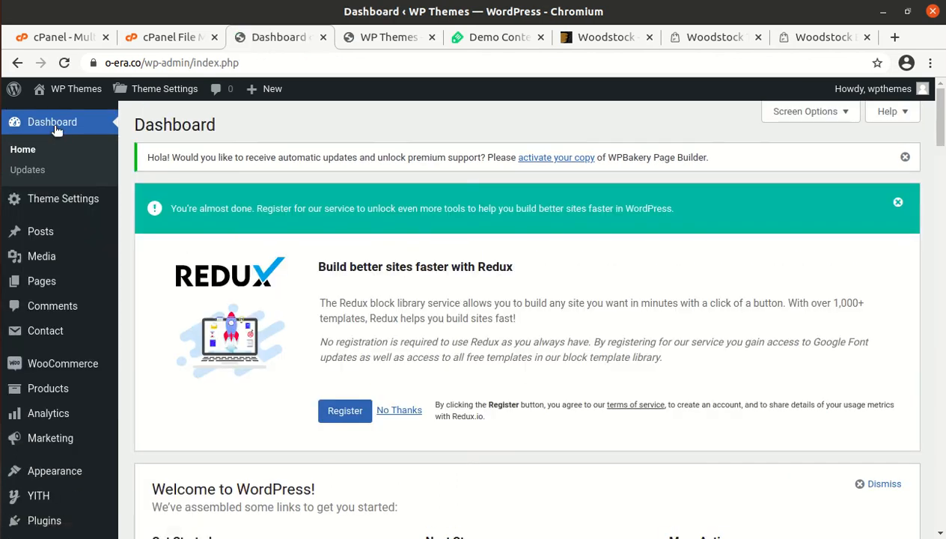
pyautogui.click(899, 206)
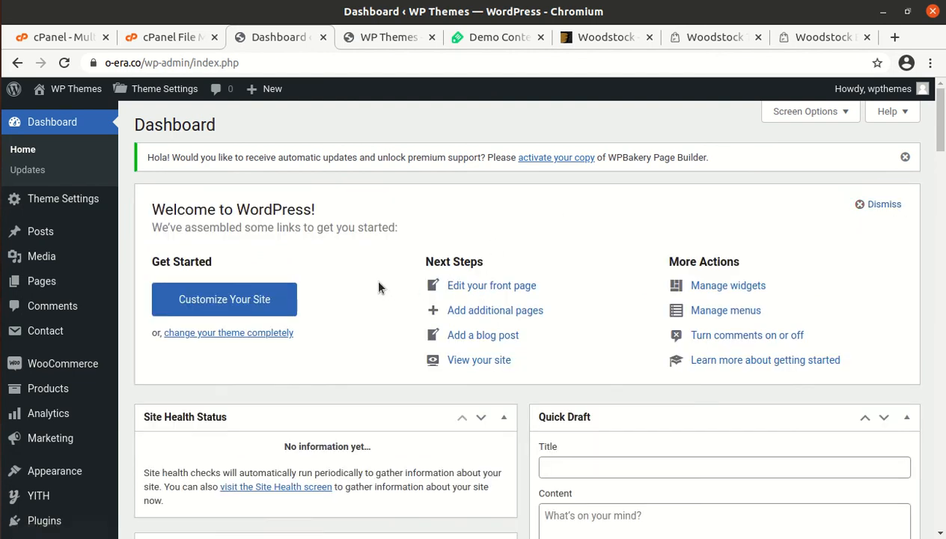
# Visit the live site from the dashboard and examine the homepage's header, navigation menu and slider.
pyautogui.moveTo(78, 95)
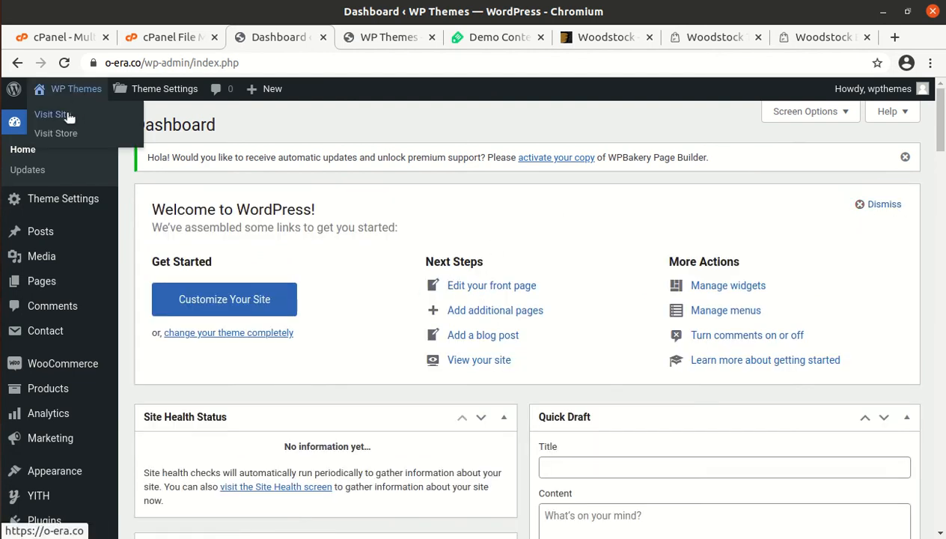
pyautogui.click(69, 116)
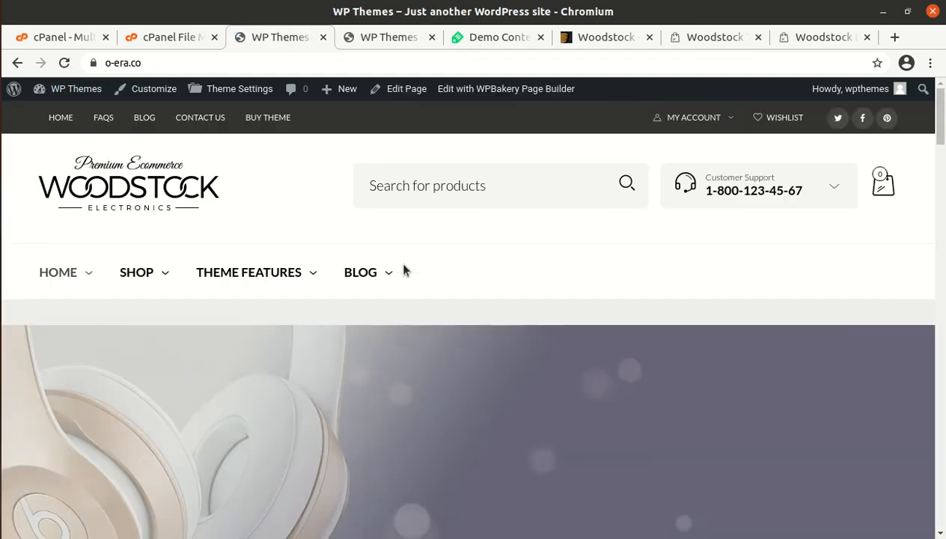
pyautogui.scroll(-2, 402, 245)
pyautogui.moveTo(404, 286)
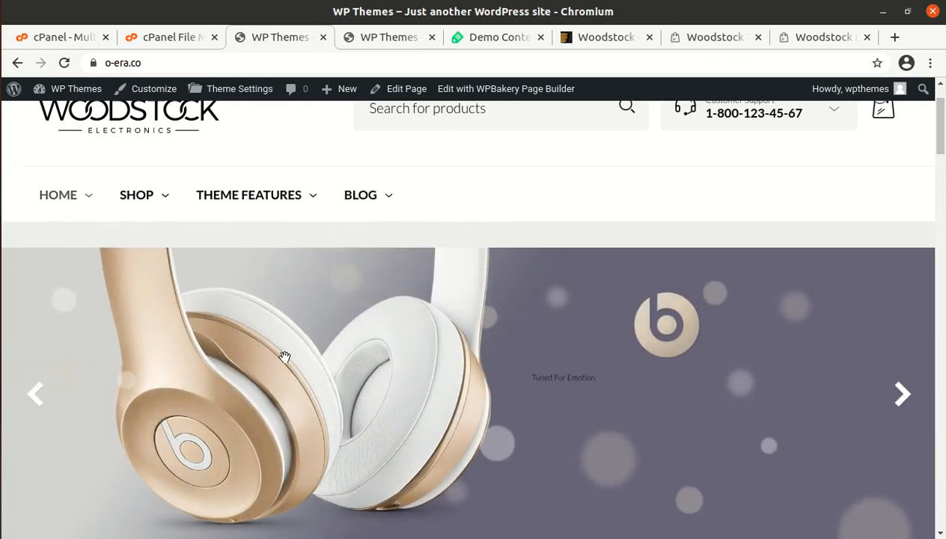
pyautogui.scroll(2, 297, 319)
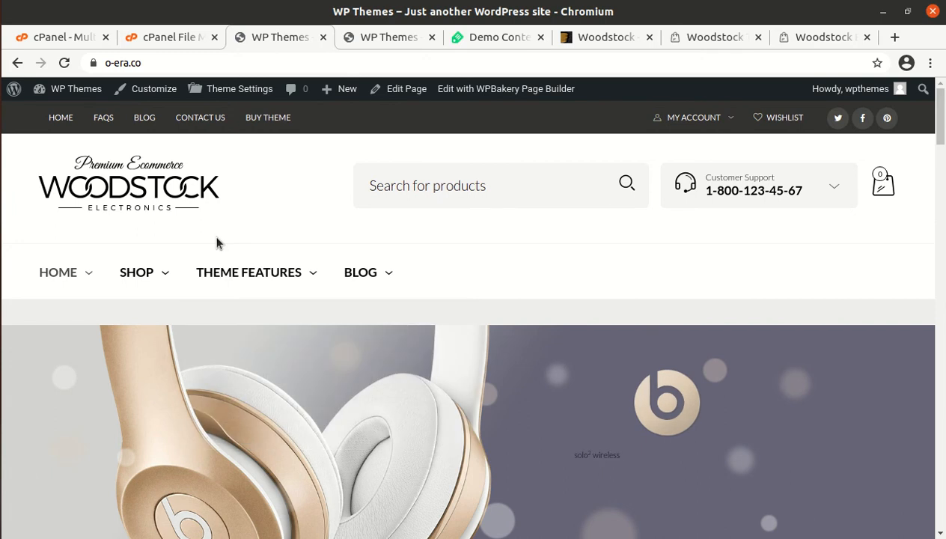
pyautogui.scroll(-1, 252, 274)
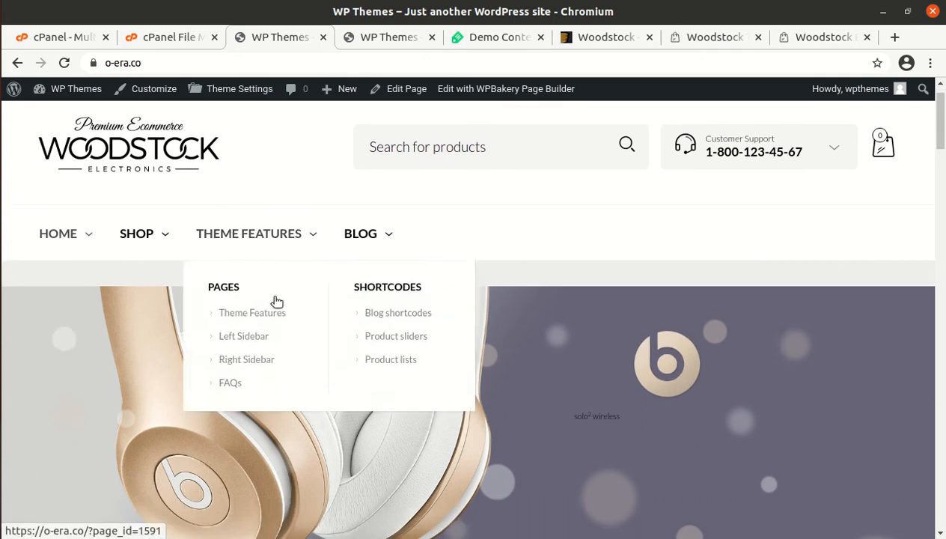
pyautogui.scroll(-3, 638, 379)
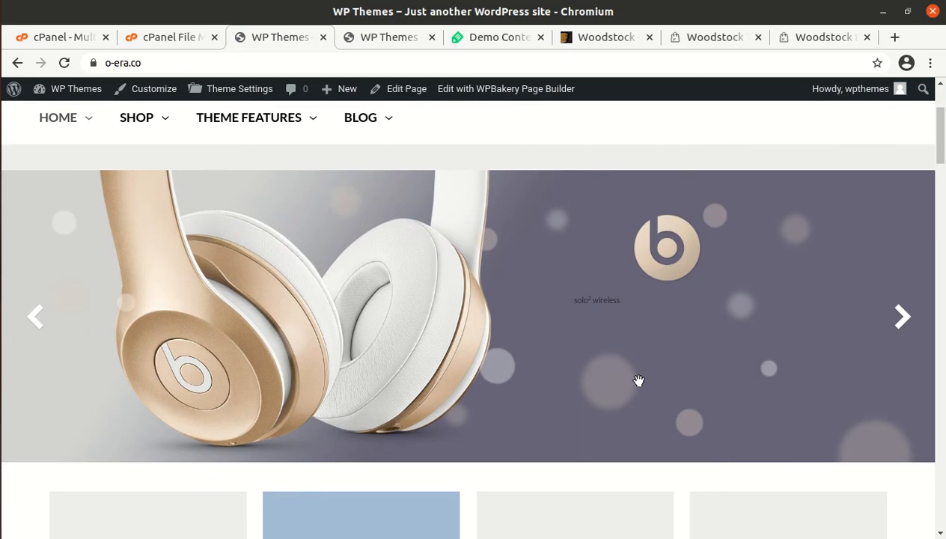